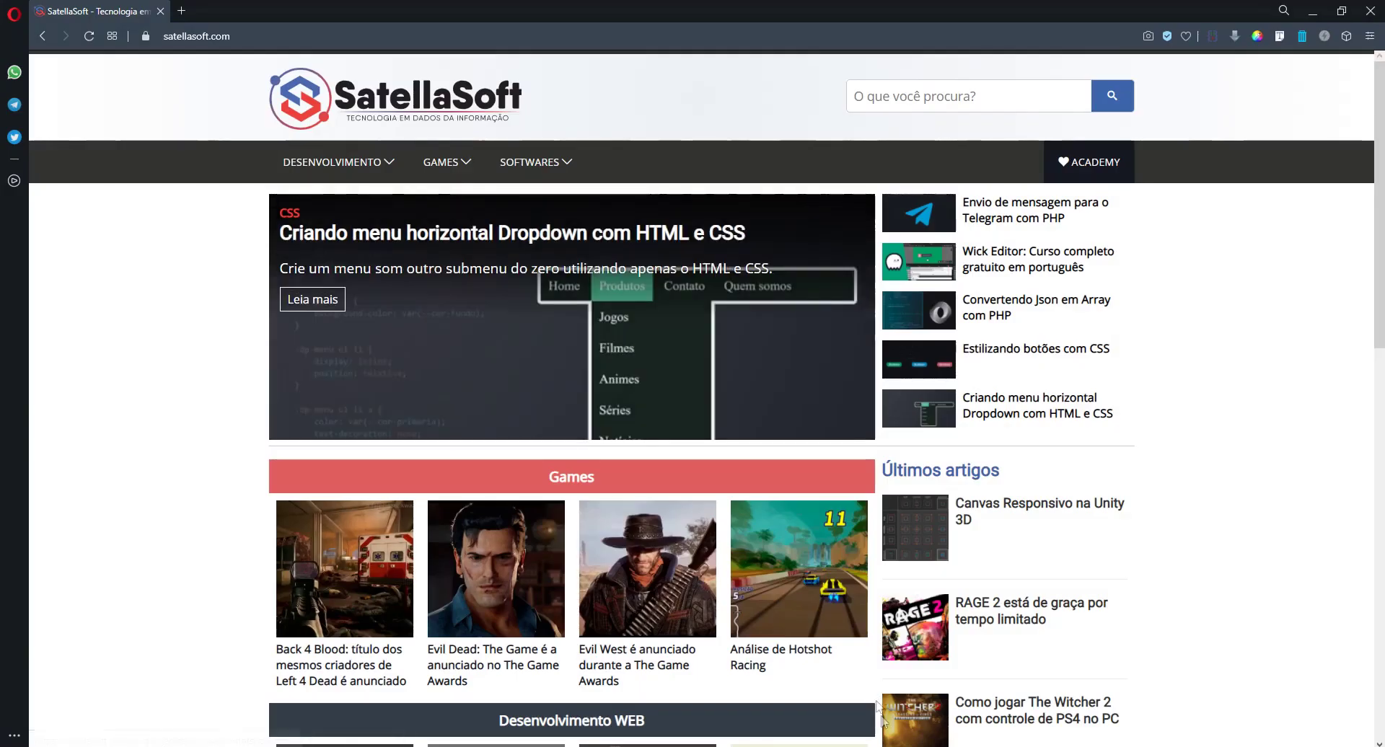
# - Add a Quad to the scene and reset its Transform to the origin
pyautogui.moveTo(901, 743)
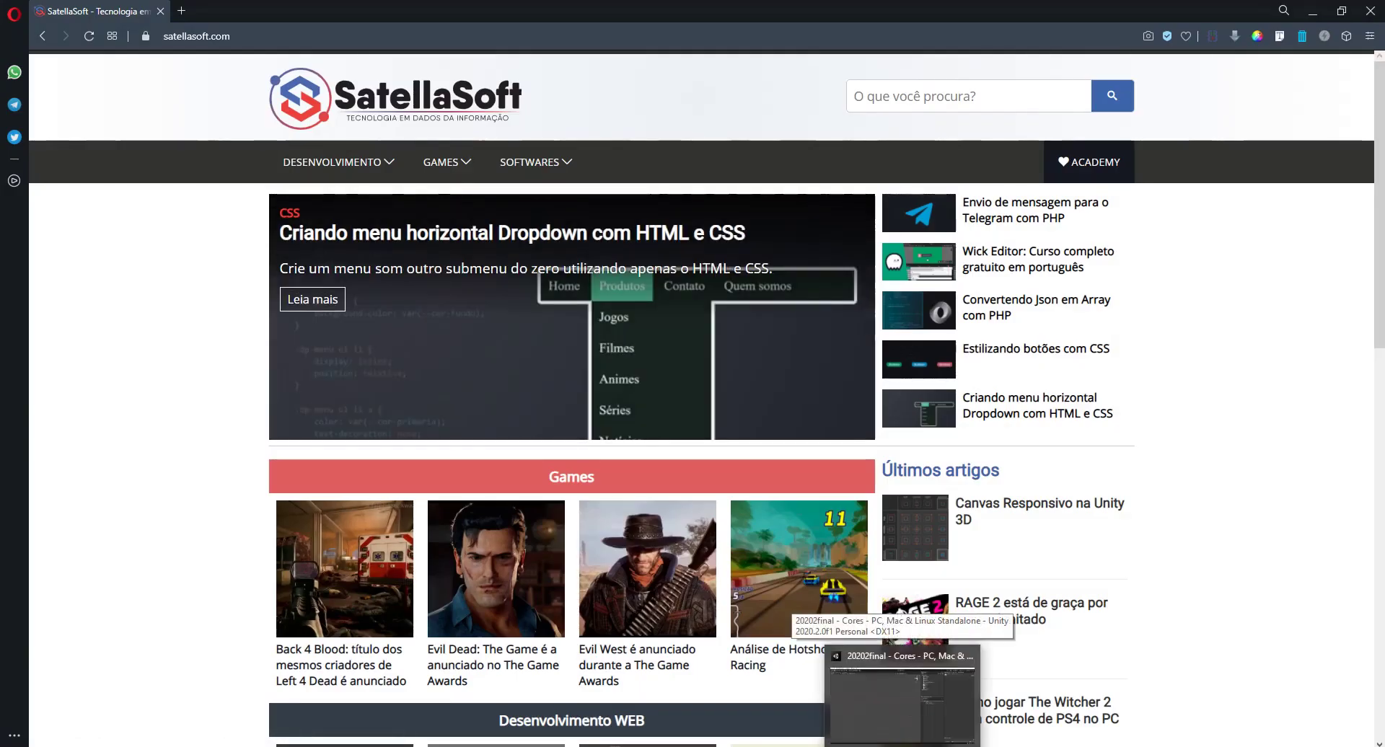
pyautogui.click(902, 703)
pyautogui.rightClick(950, 483)
pyautogui.moveTo(1003, 378)
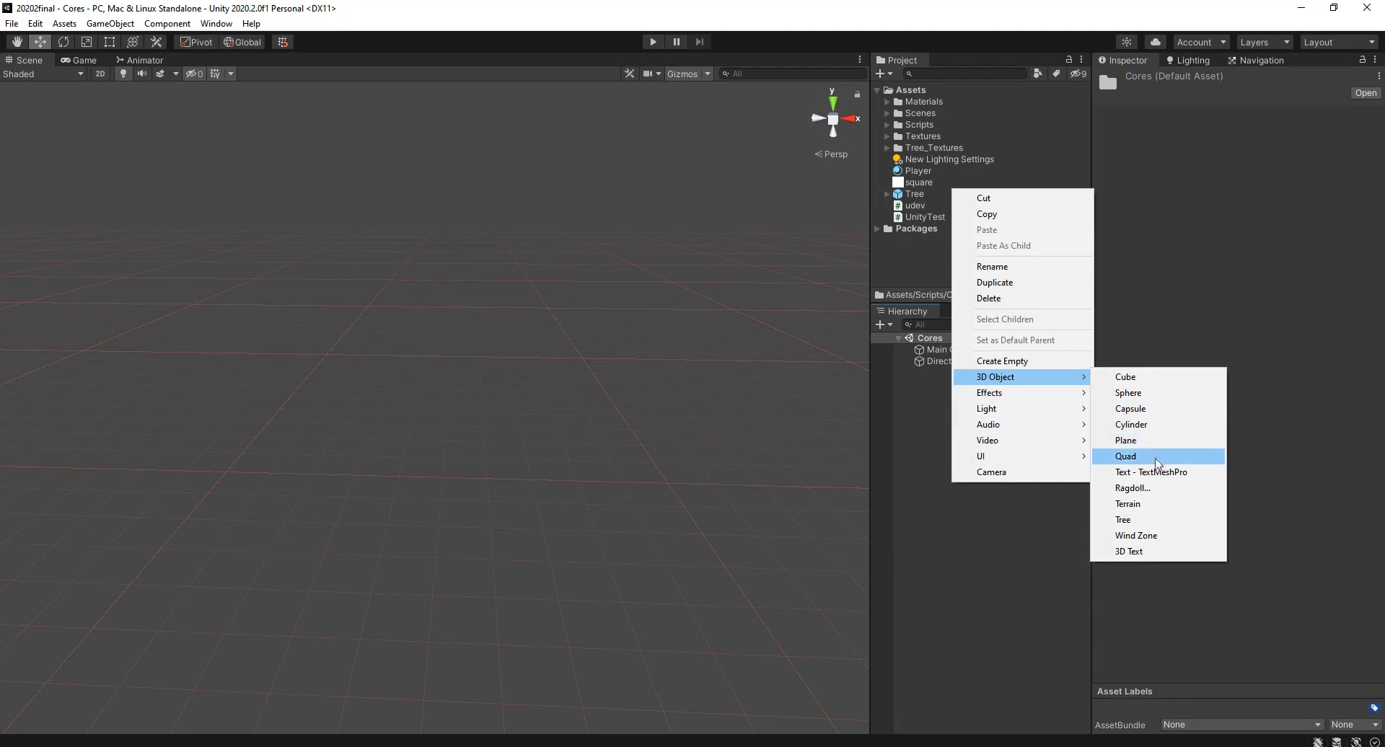
pyautogui.click(1156, 462)
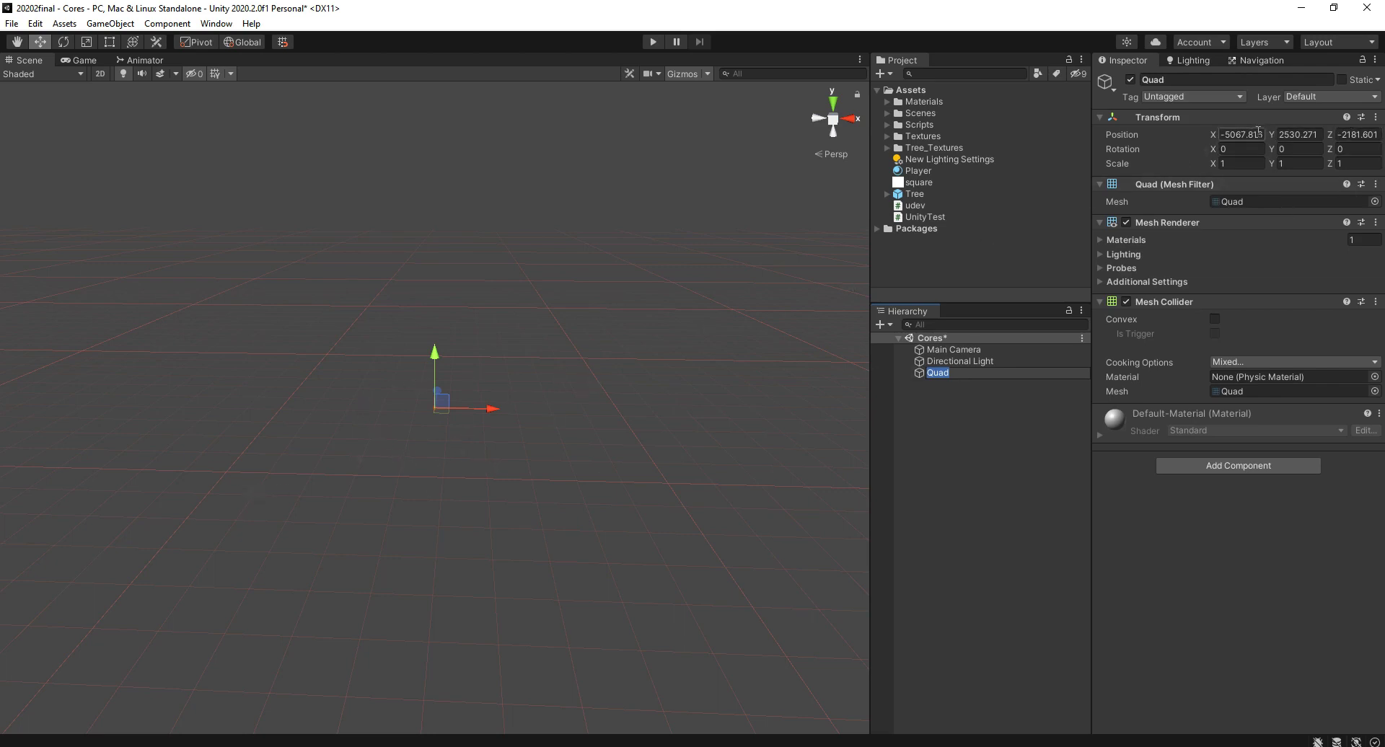
pyautogui.rightClick(1353, 133)
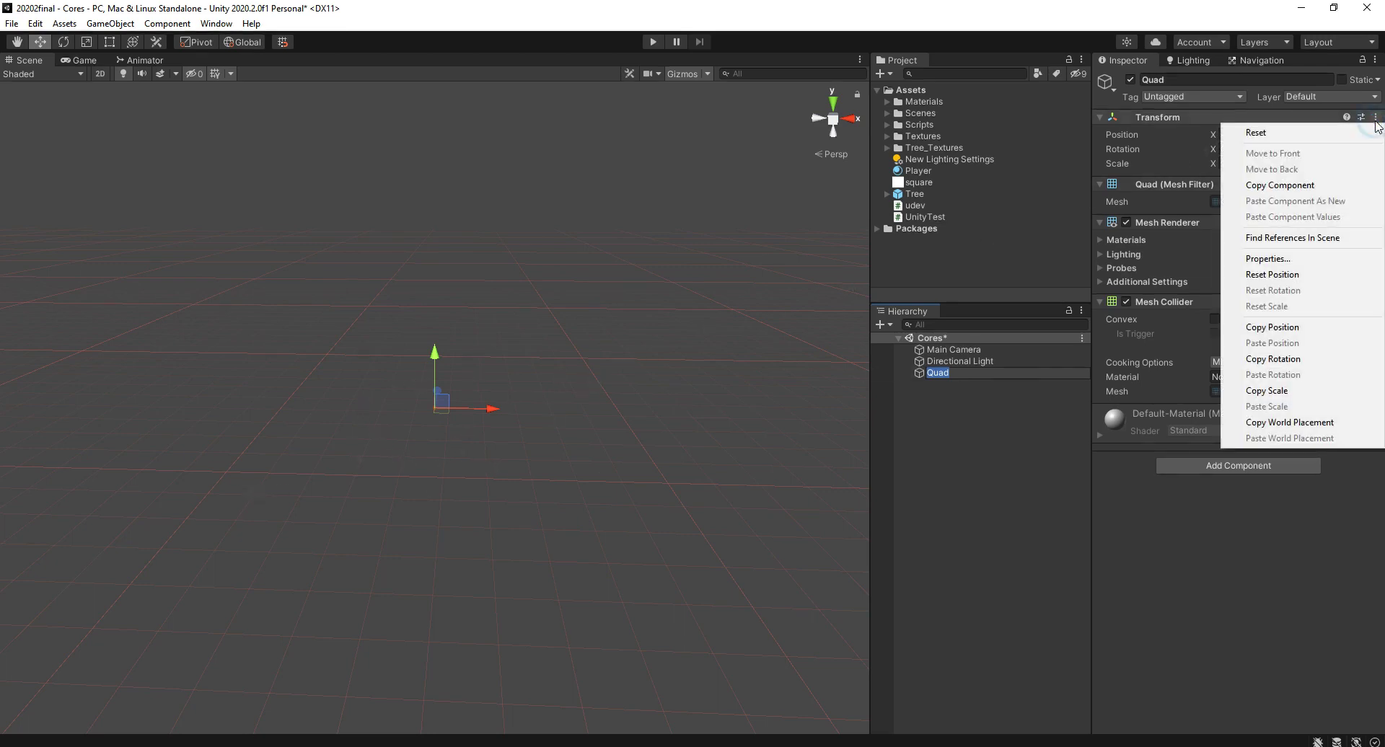
pyautogui.click(1354, 134)
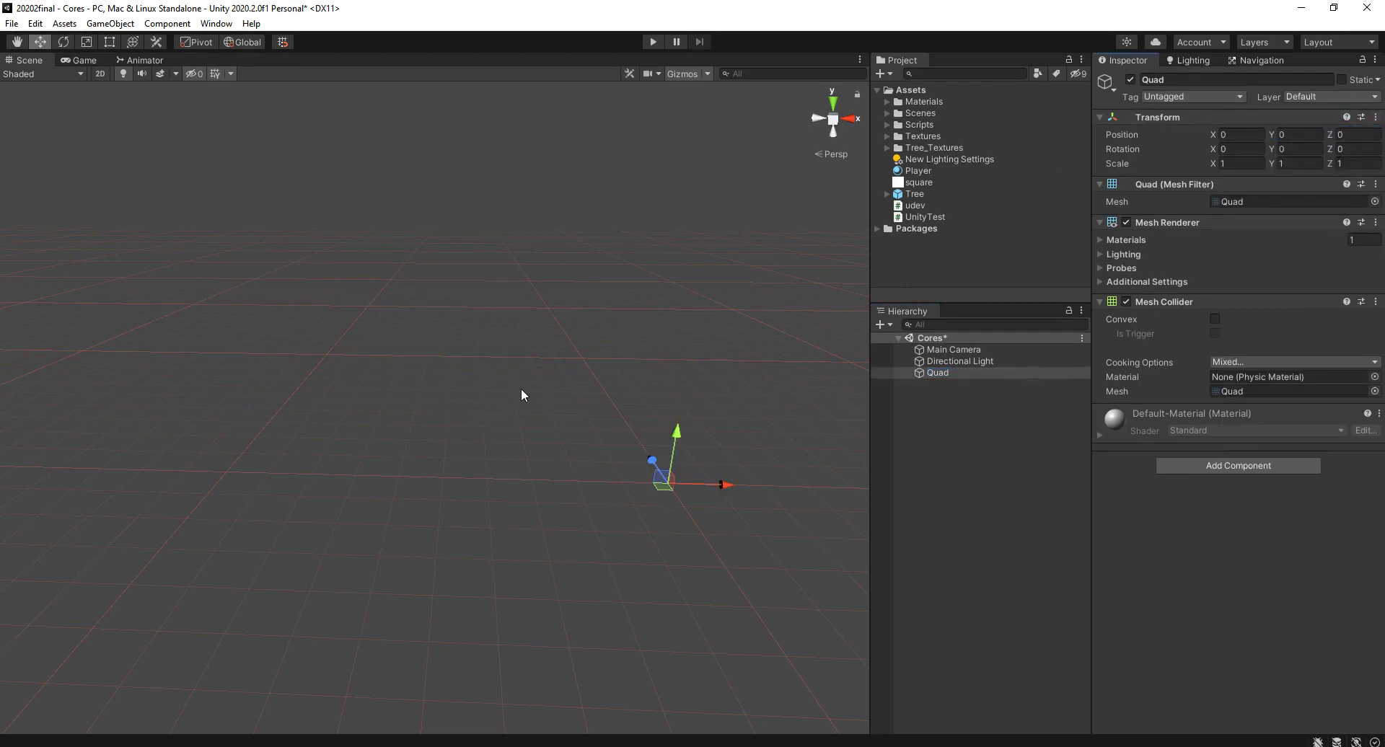
# - Rotate the Quad 90 on X and scale it to 2 by 2
pyautogui.press('f')
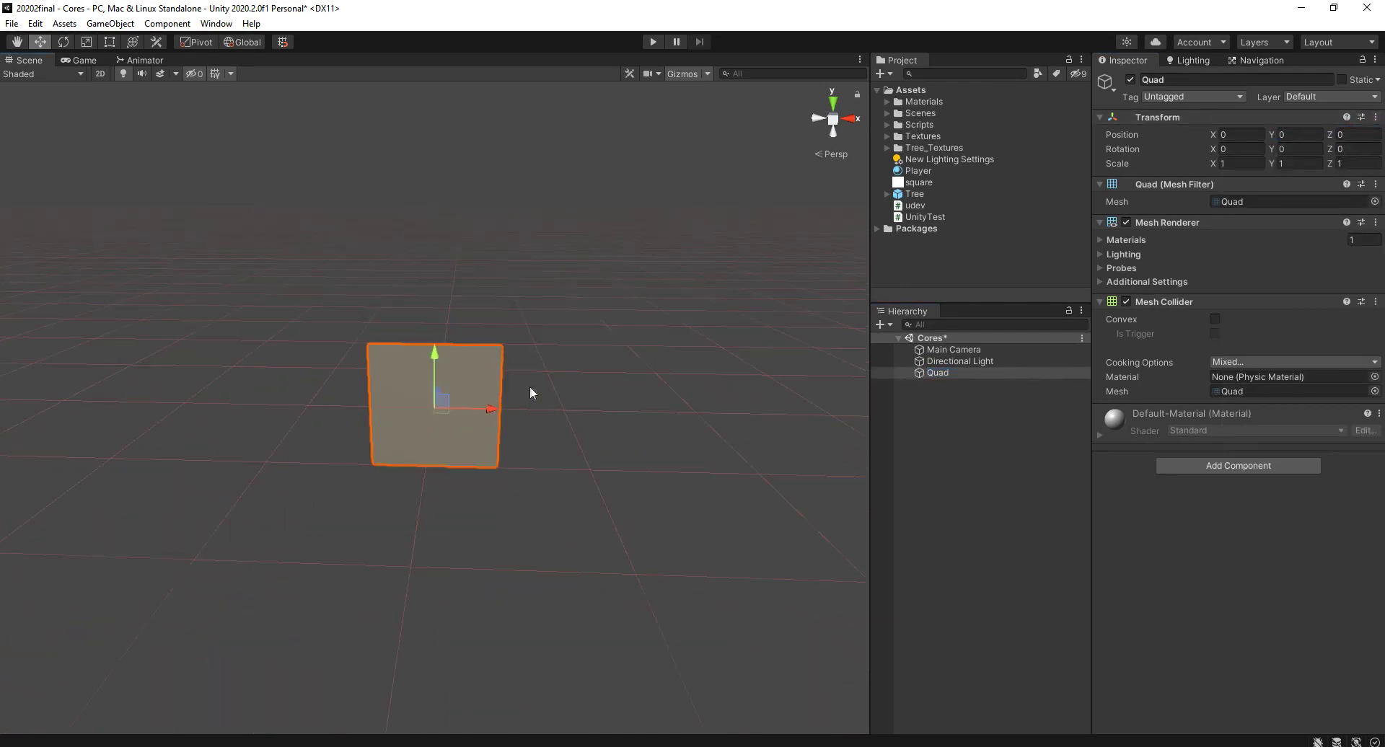
pyautogui.moveTo(623, 376); pyautogui.dragTo(598, 388, button='right')
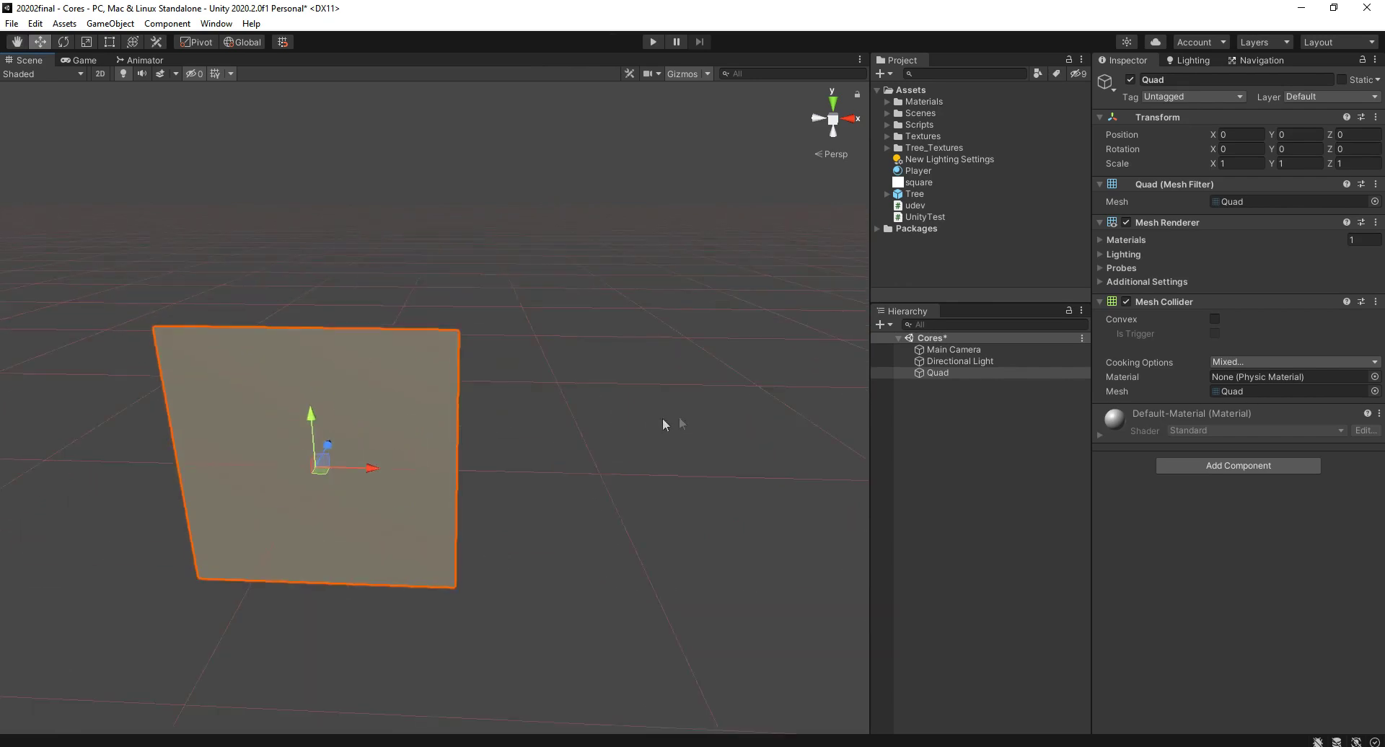
pyautogui.moveTo(599, 388); pyautogui.dragTo(512, 336, button='middle')
pyautogui.click(1223, 146)
pyautogui.write('90')
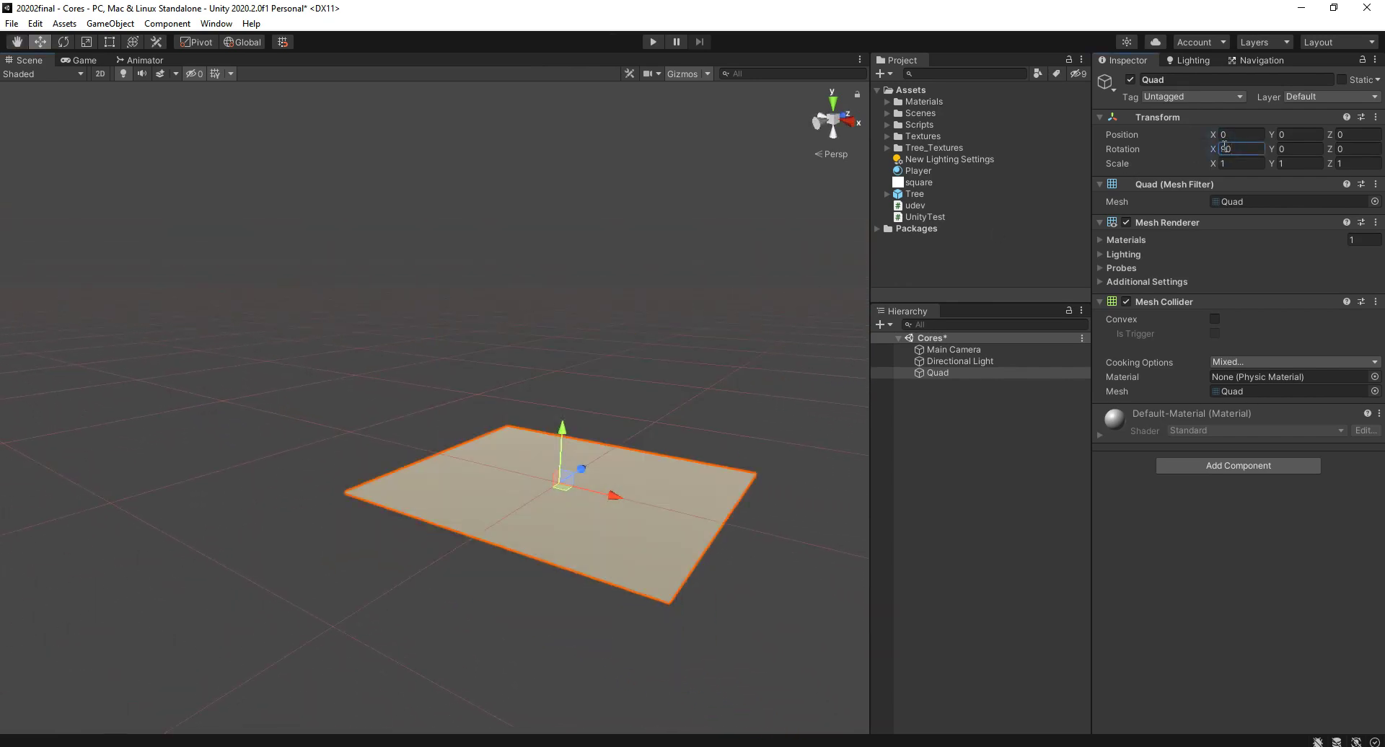
pyautogui.click(1242, 161)
pyautogui.write('2')
pyautogui.press('Tab')
pyautogui.press('Tab')
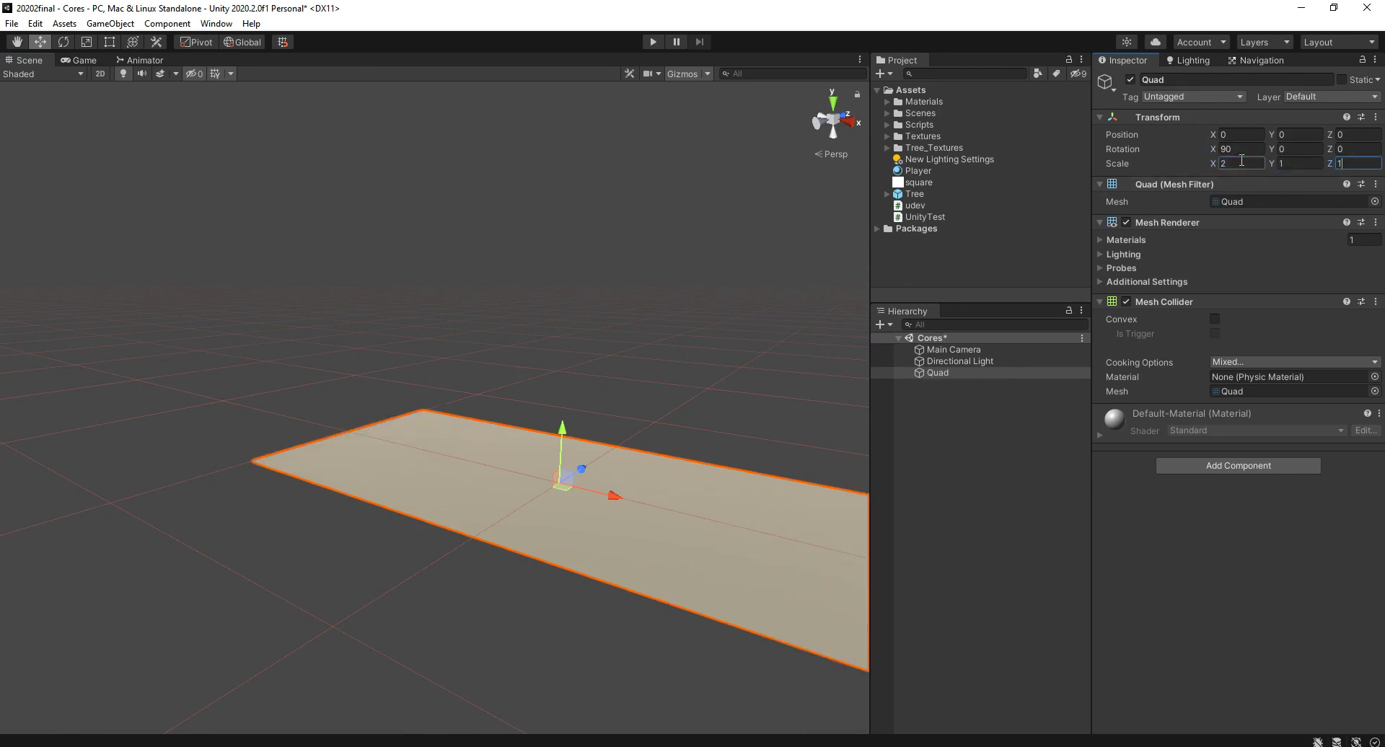
pyautogui.click(1305, 161)
pyautogui.write('2')
# - Switch the handle orientation to Local and reframe the view around the Quad
pyautogui.moveTo(392, 145); pyautogui.dragTo(551, 275, button='right')
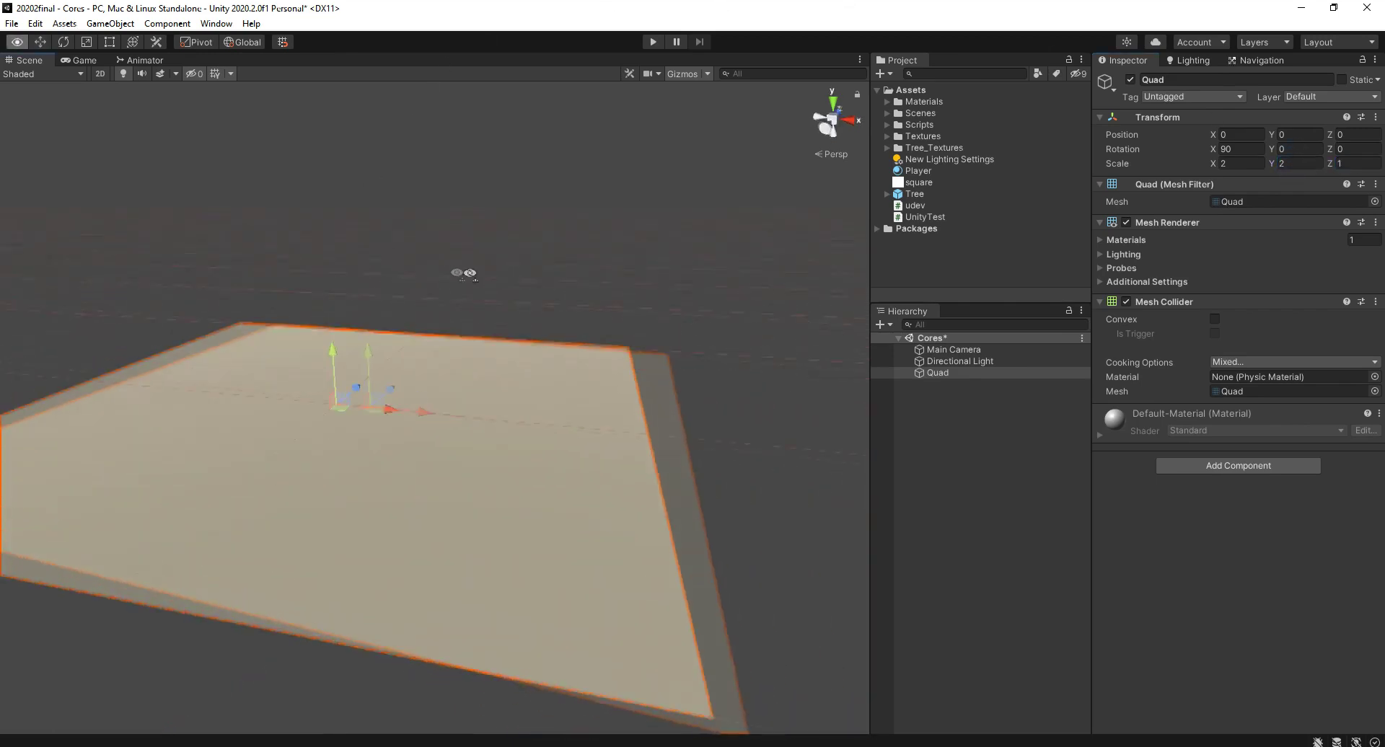
pyautogui.moveTo(550, 275)
pyautogui.mouseDown(button='middle')
pyautogui.moveTo(517, 304)
pyautogui.moveTo(581, 364)
pyautogui.mouseUp(button='middle')
pyautogui.scroll(4, 381, 318)
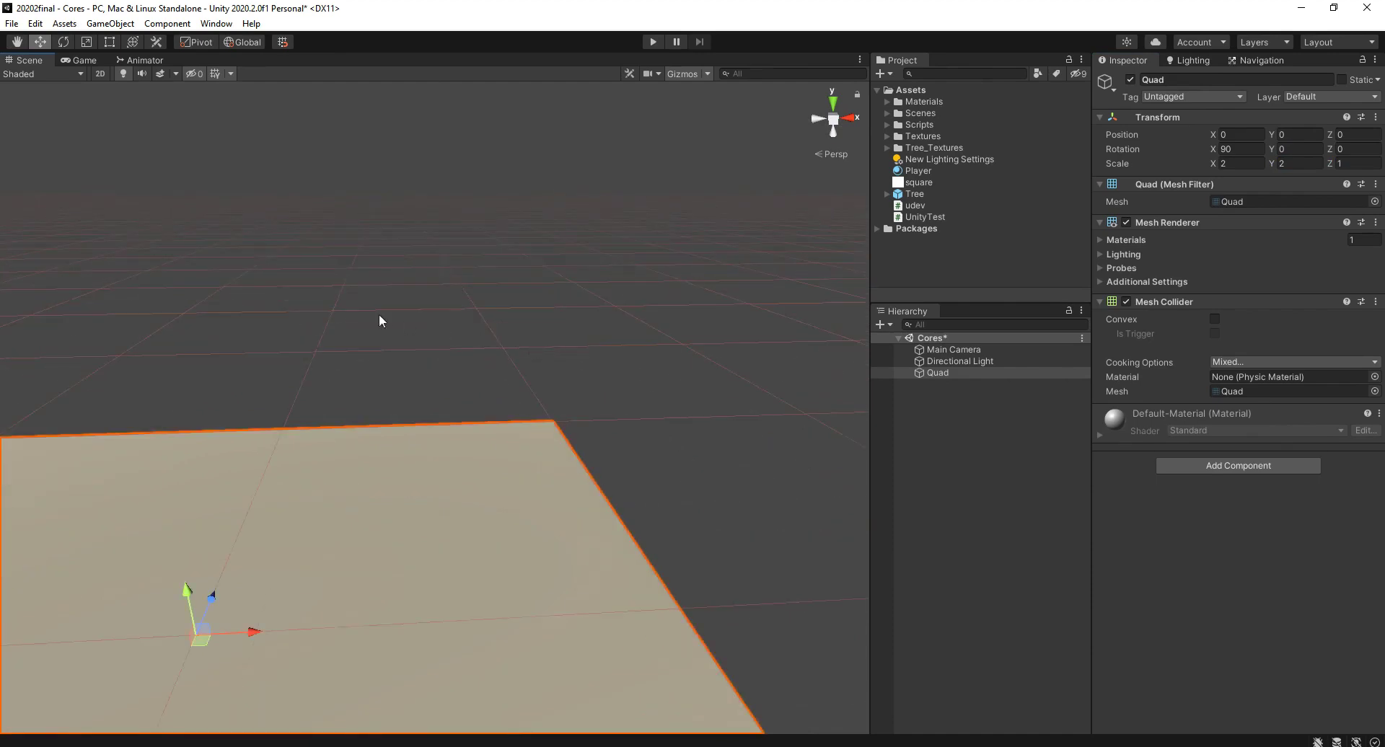
pyautogui.click(244, 42)
pyautogui.moveTo(384, 349); pyautogui.dragTo(533, 322, button='middle')
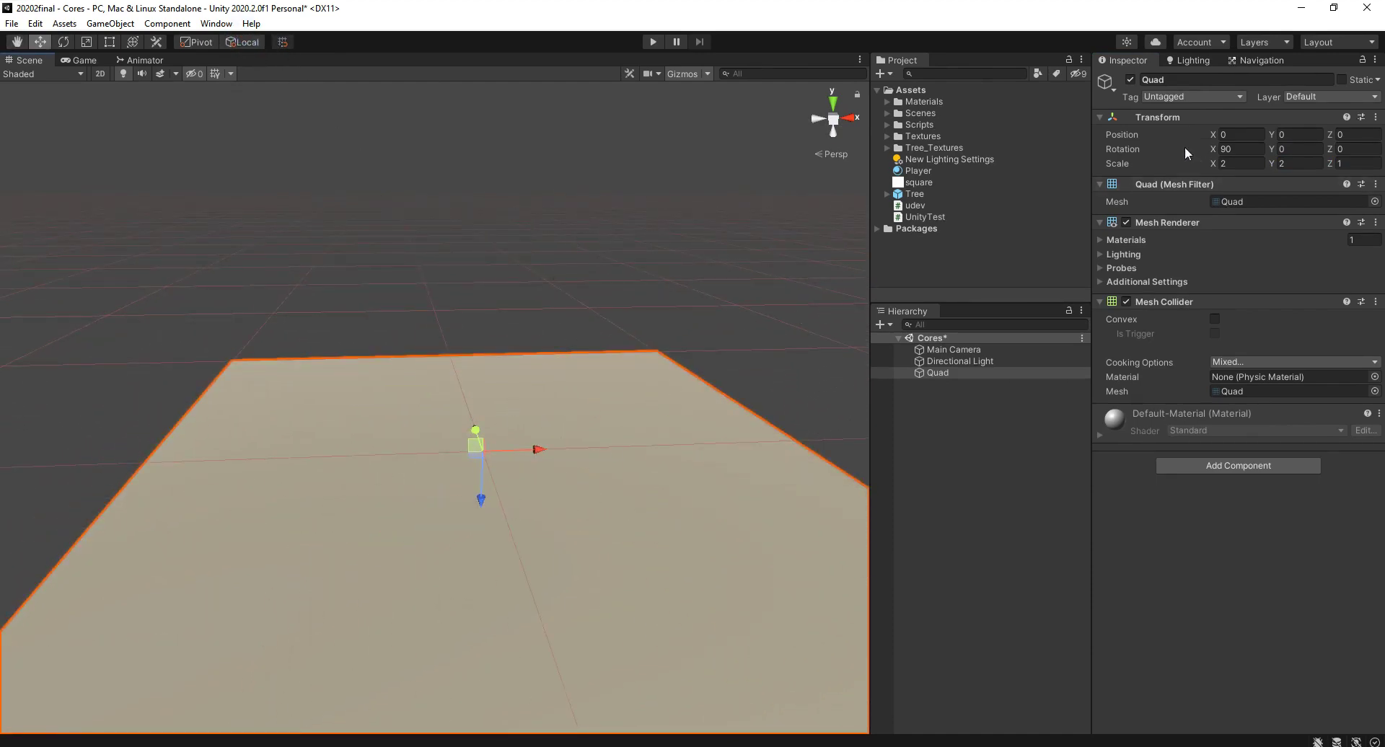
# - Assign the New Lighting Settings asset to the scene, wait for lighting, then deselect the Quad
pyautogui.click(1192, 61)
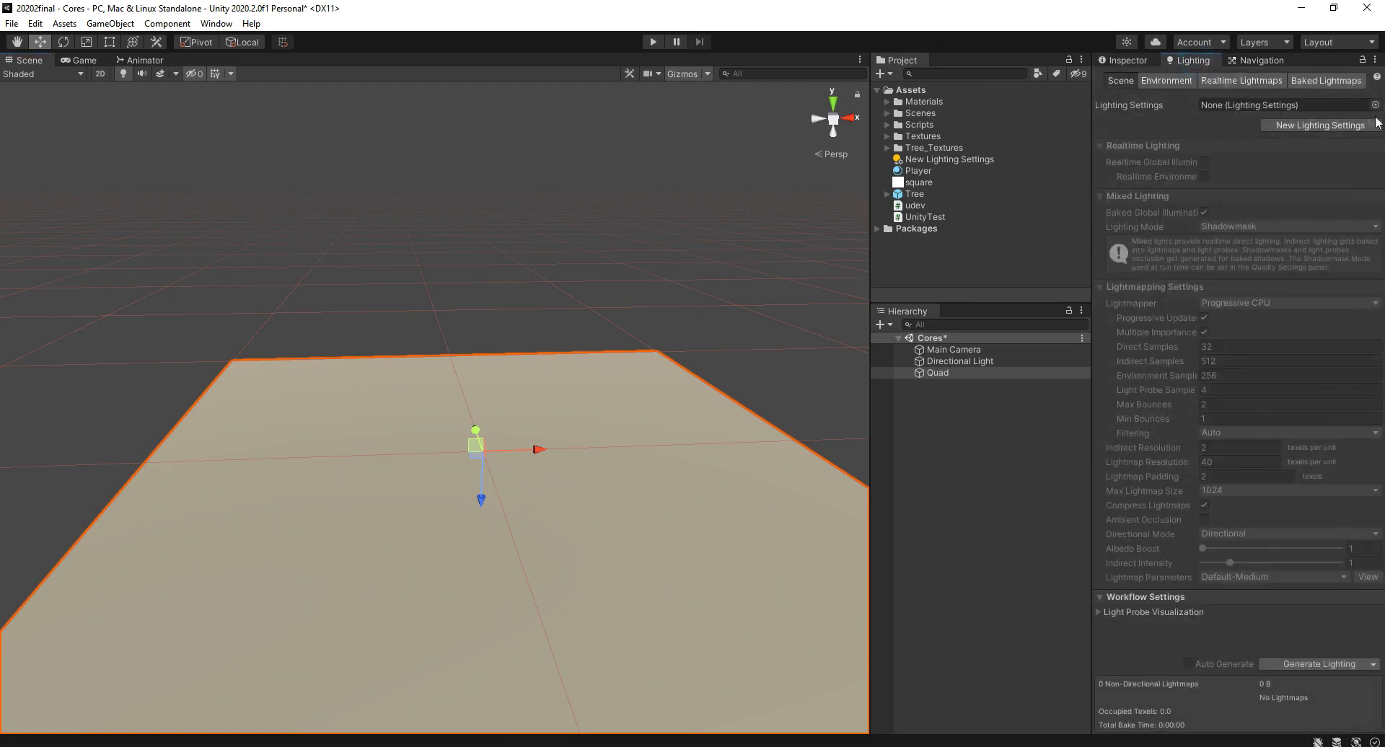
pyautogui.click(1376, 104)
pyautogui.doubleClick(784, 140)
pyautogui.click(1375, 105)
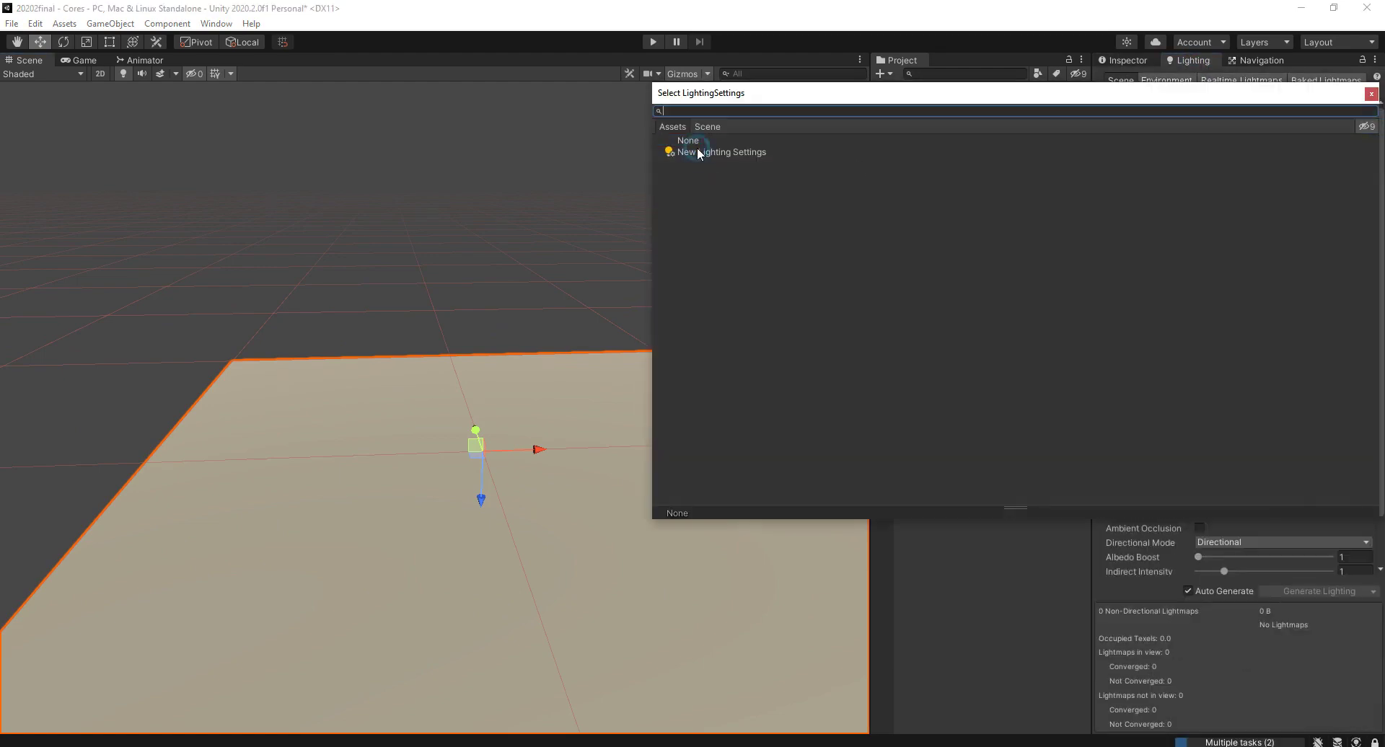
pyautogui.doubleClick(697, 150)
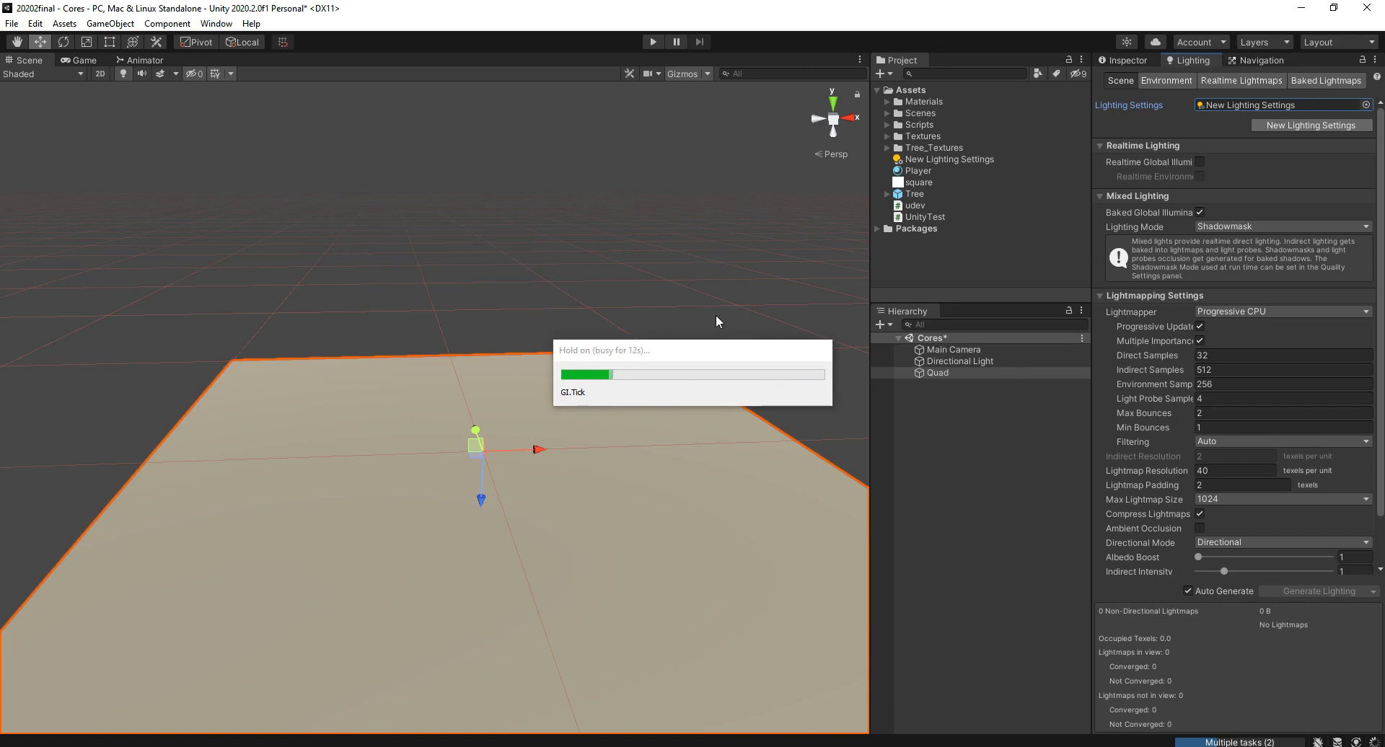
pyautogui.click(715, 315)
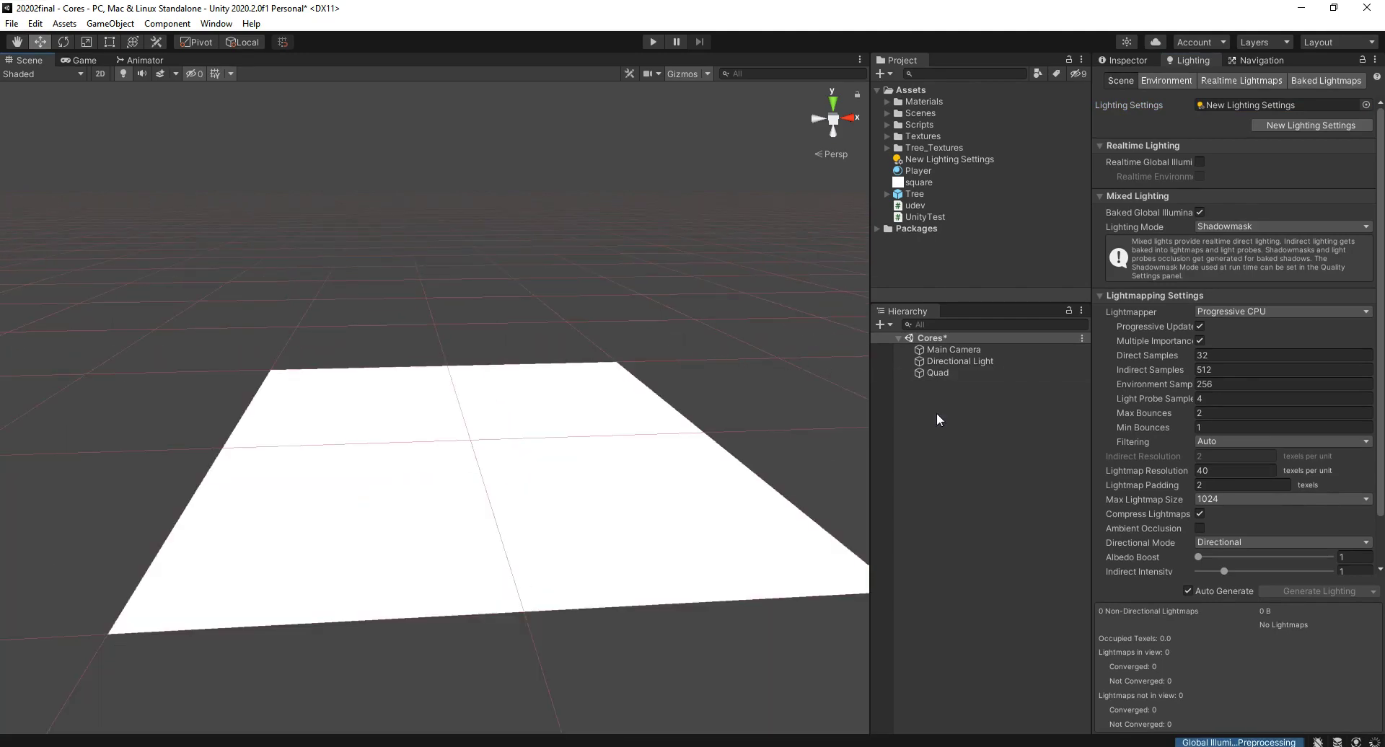
# - Add a Cube and raise it so it sits on the floor
pyautogui.rightClick(937, 412)
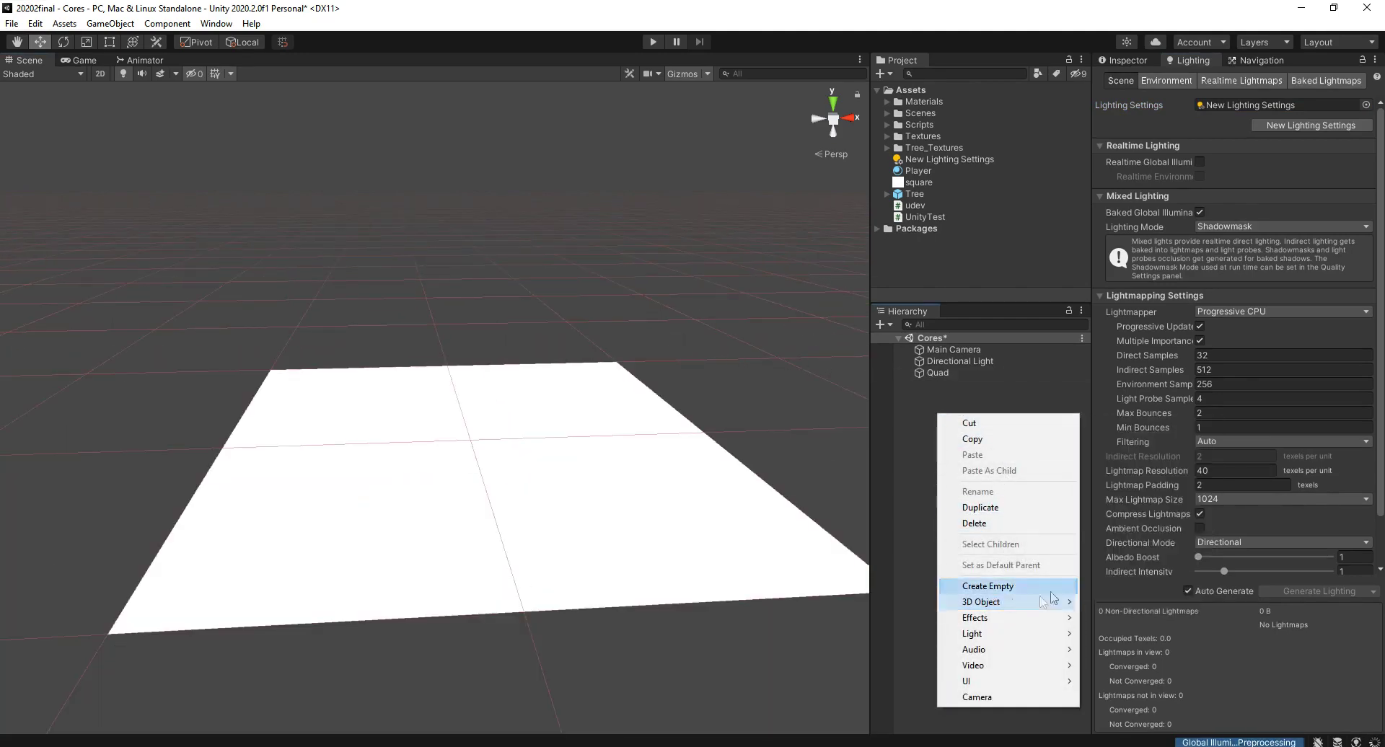
pyautogui.moveTo(1053, 601)
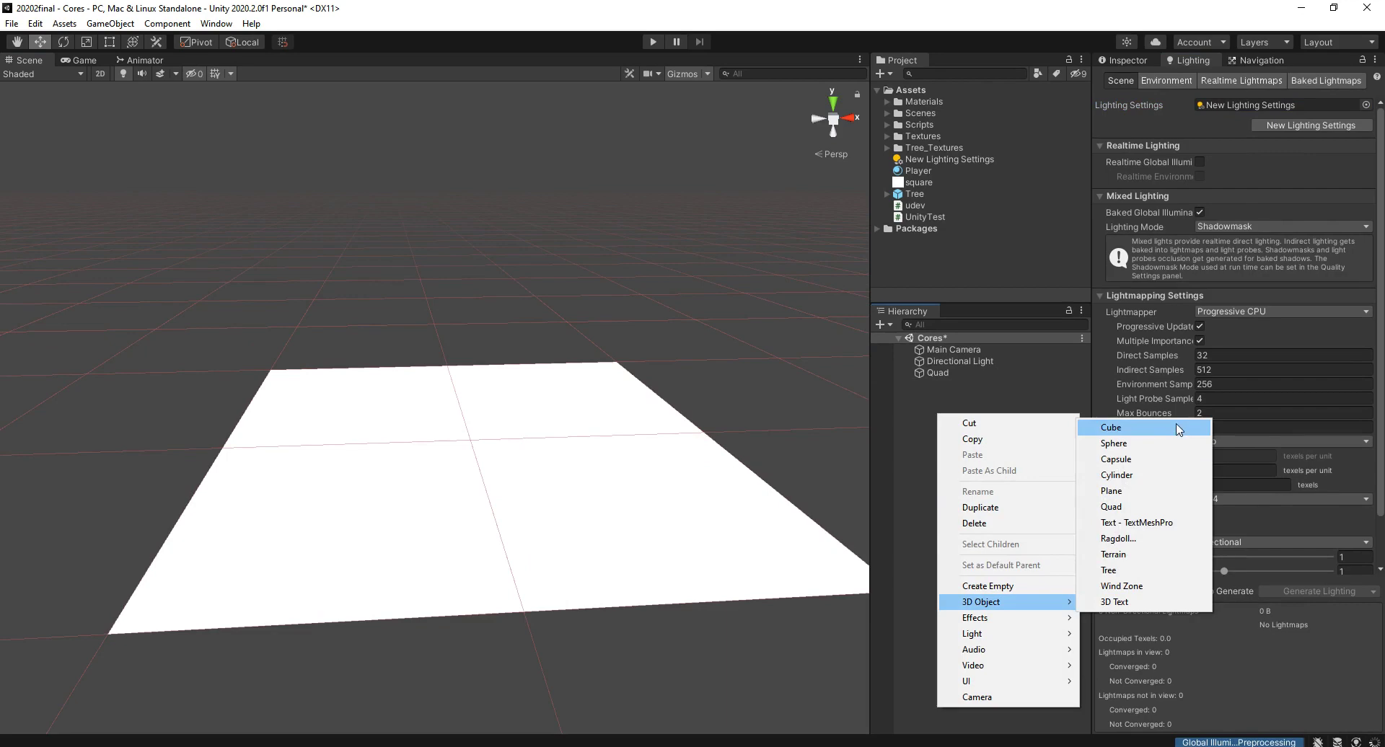
pyautogui.click(1177, 429)
pyautogui.scroll(-3, 565, 410)
pyautogui.keyDown('alt'); pyautogui.moveTo(505, 404); pyautogui.dragTo(565, 409); pyautogui.keyUp('alt')
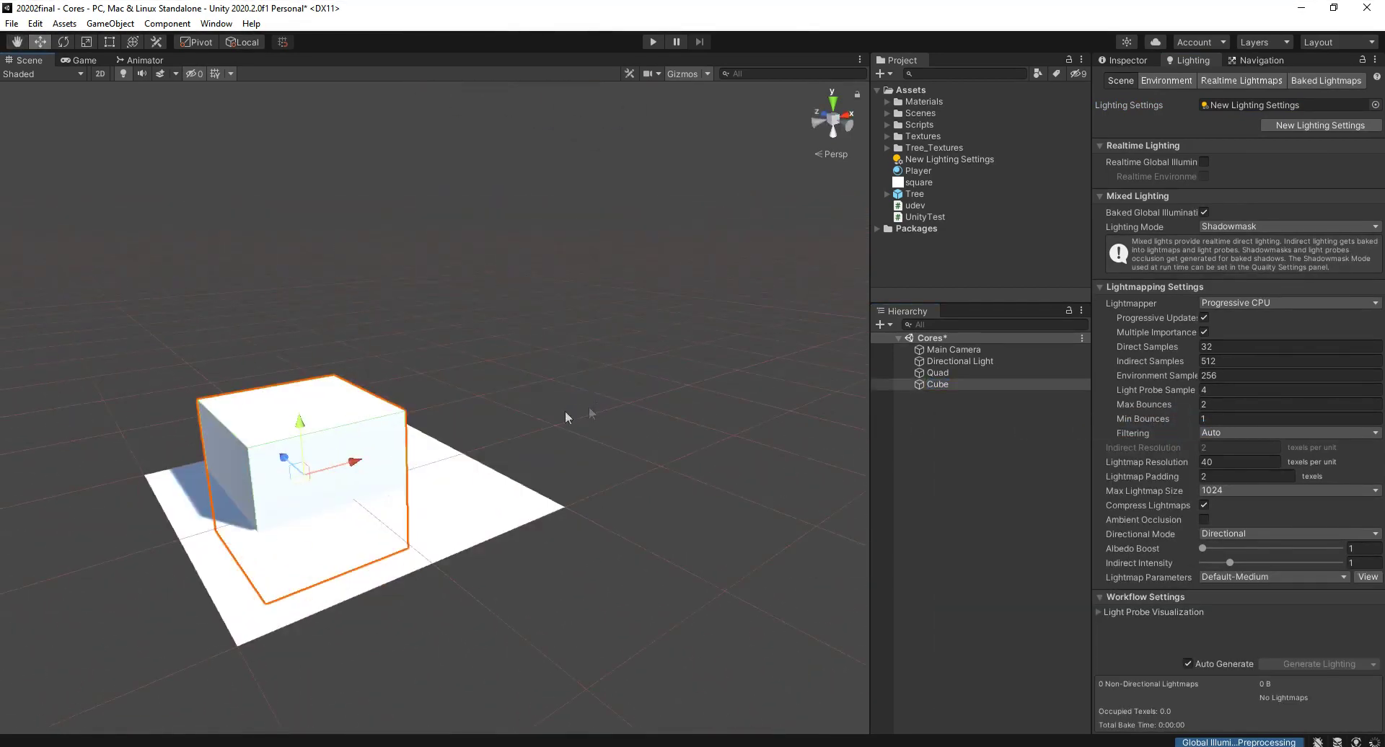
pyautogui.press('f')
pyautogui.click(449, 390)
pyautogui.click(448, 390)
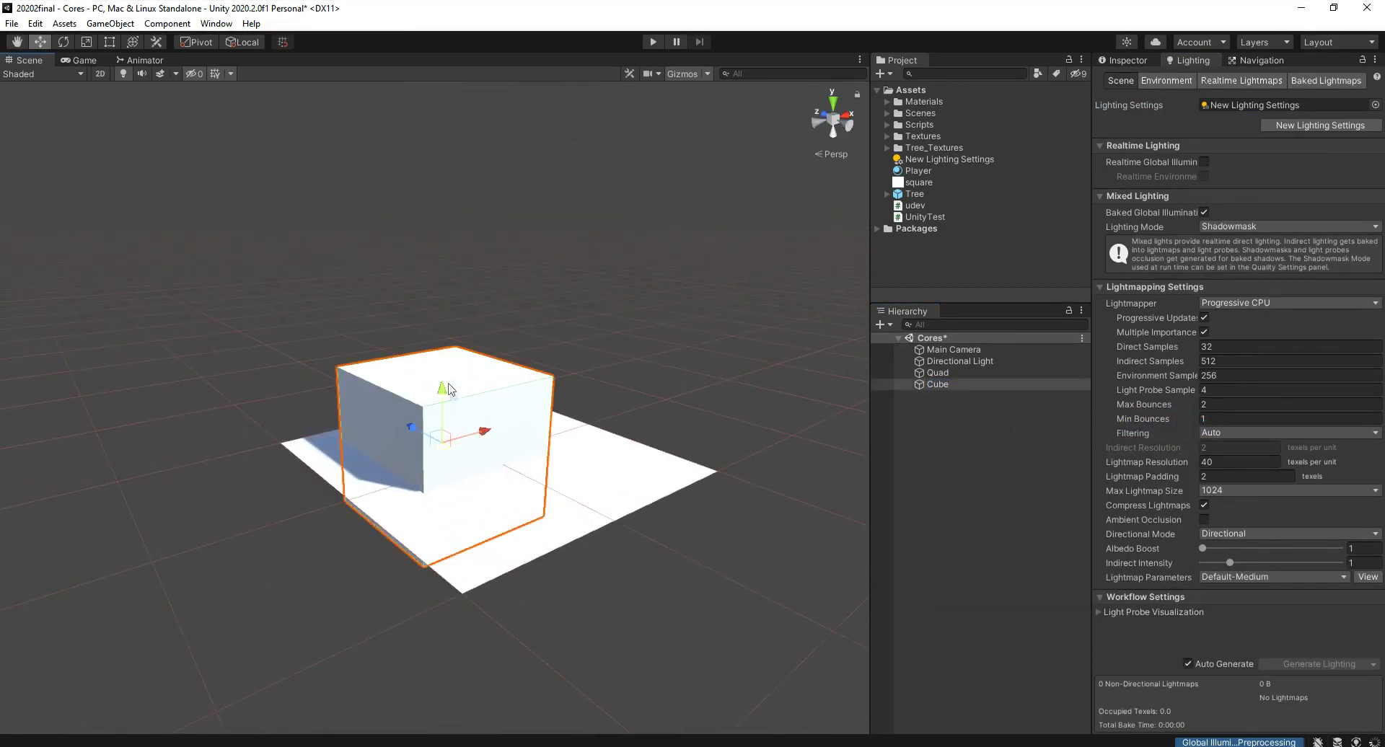
pyautogui.moveTo(448, 389); pyautogui.dragTo(449, 323)
# - Enlarge the floor Quad to scale 20 by 20
pyautogui.click(613, 444)
pyautogui.click(1140, 62)
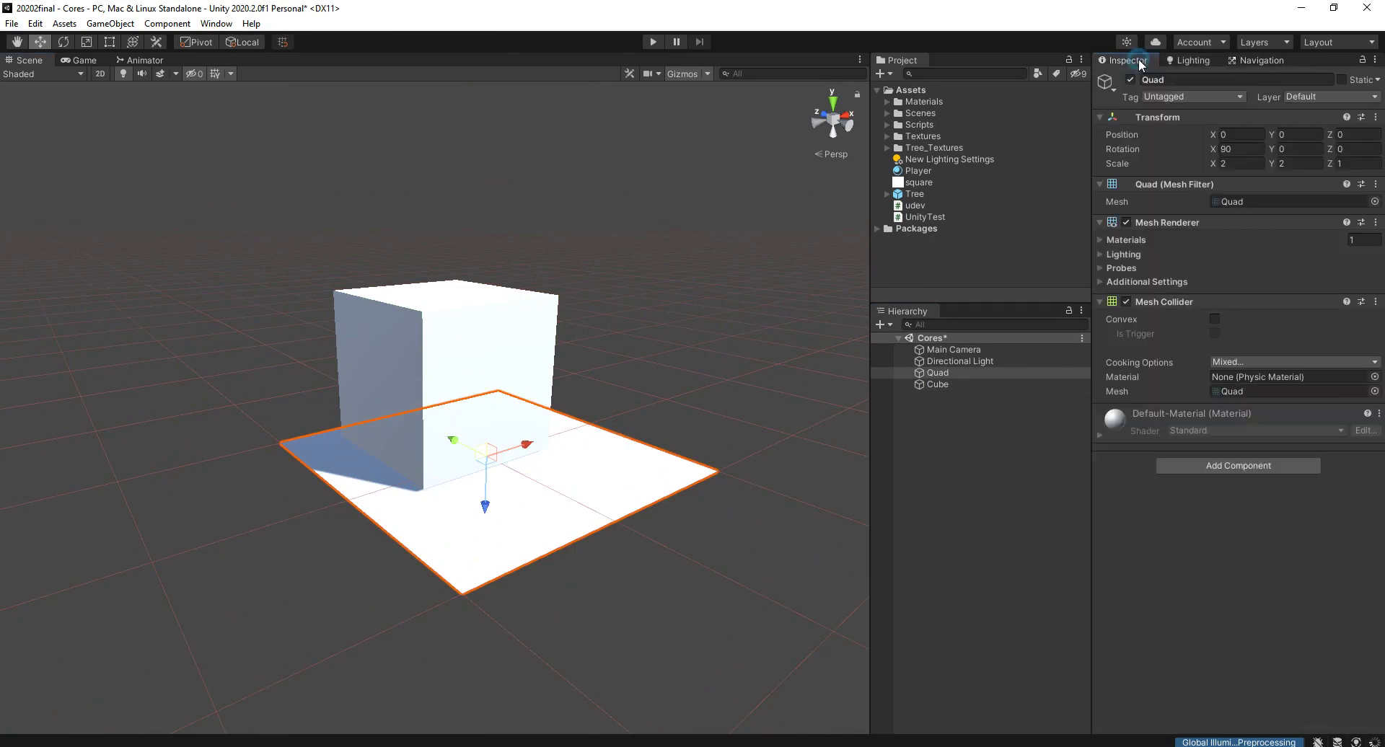
pyautogui.click(1240, 163)
pyautogui.write('20')
pyautogui.press('Tab')
pyautogui.write('20')
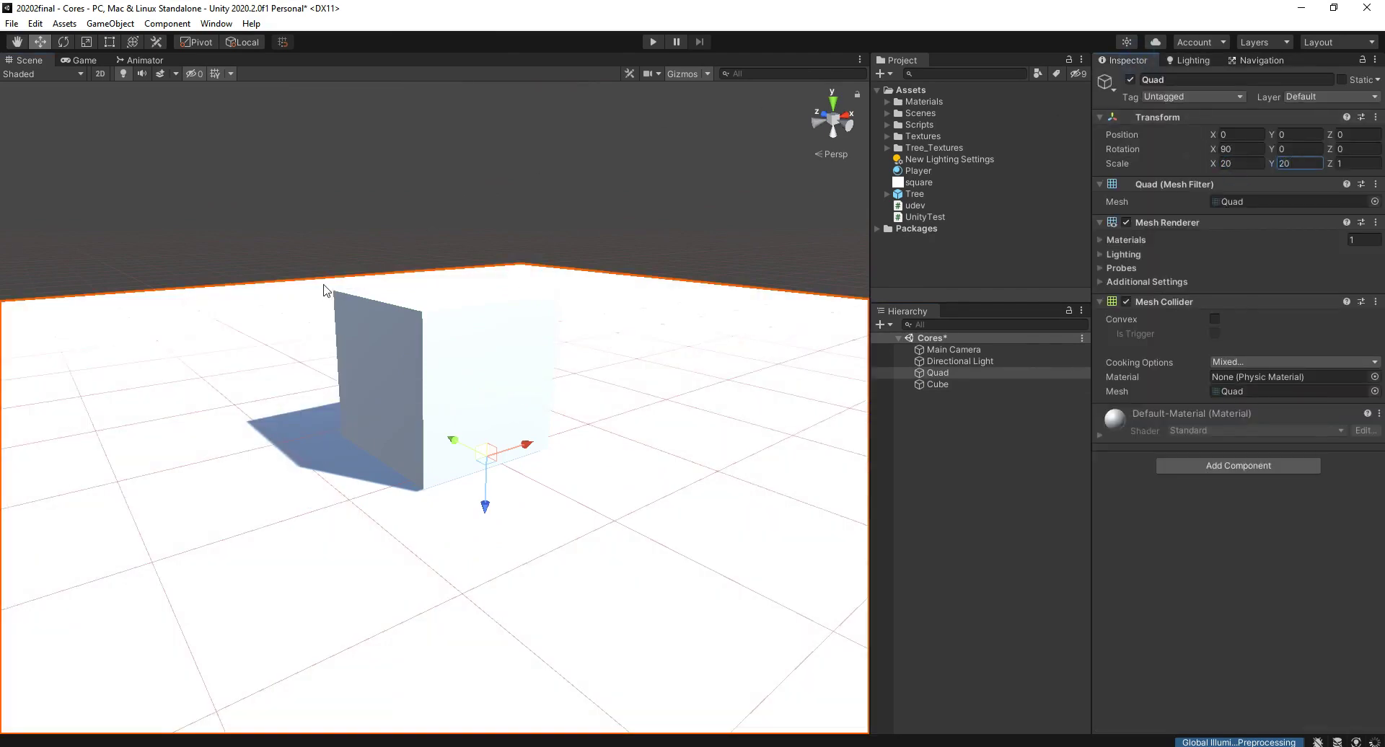
# - Set the Directional Light intensity to 0.5
pyautogui.scroll(-3, 463, 257)
pyautogui.moveTo(463, 257); pyautogui.dragTo(511, 267, button='right')
pyautogui.click(341, 162)
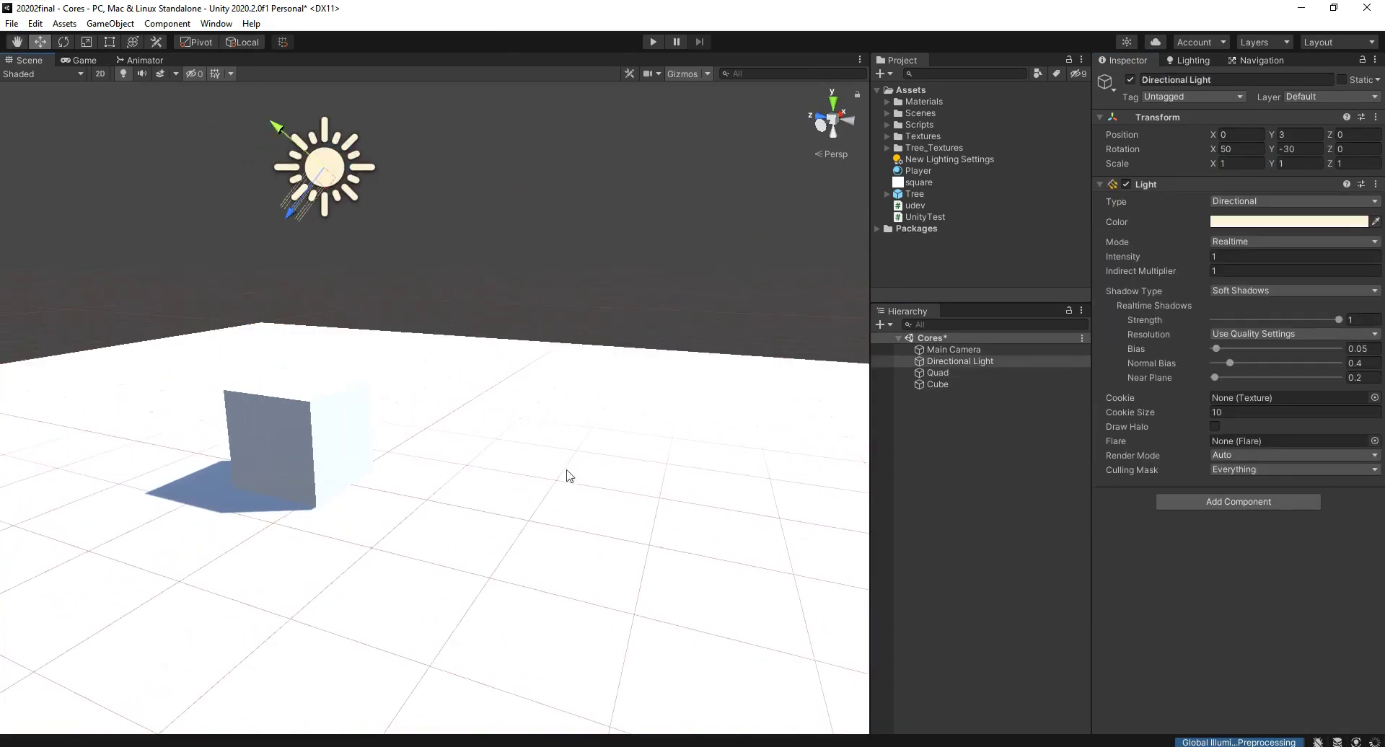
pyautogui.click(1265, 256)
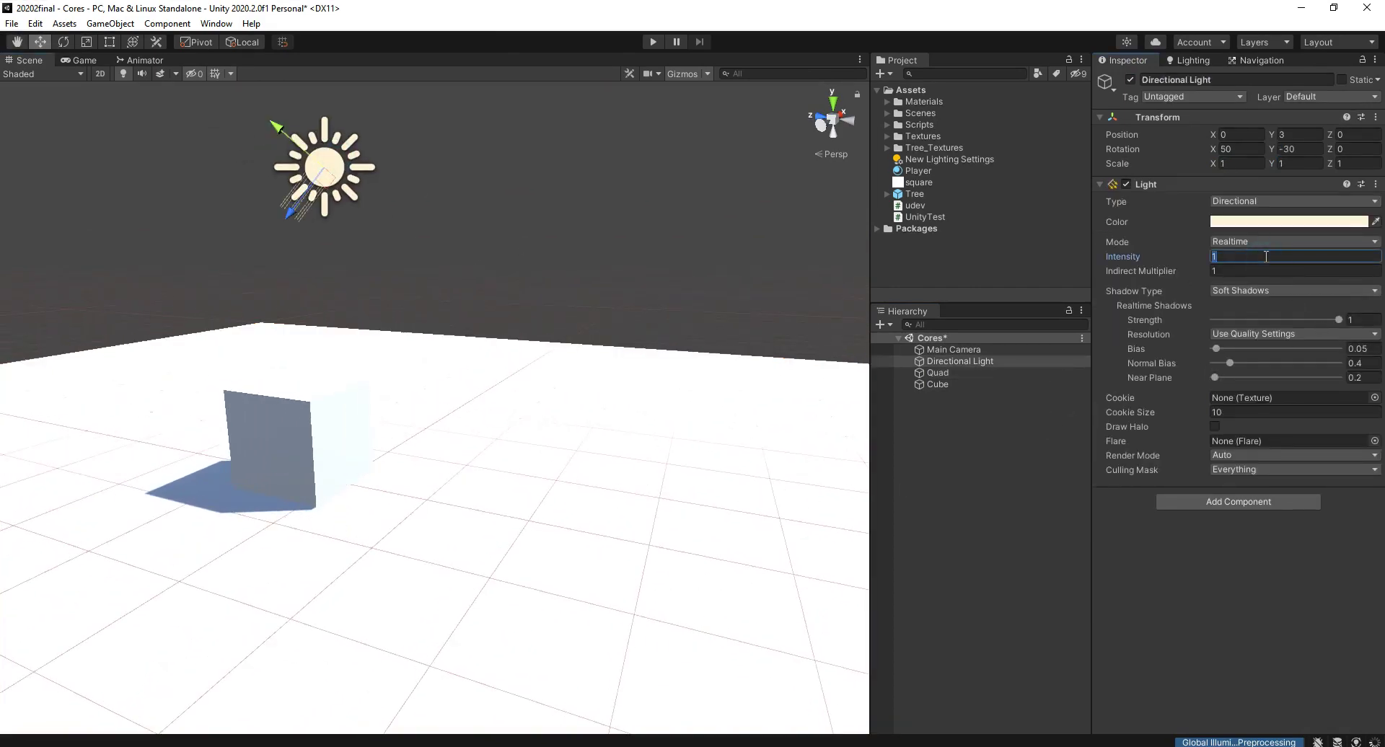
pyautogui.write('.5')
# - Move the Cube left to X -1.499 and save the scene
pyautogui.moveTo(531, 294)
pyautogui.mouseDown(button='right')
pyautogui.moveTo(576, 389)
pyautogui.moveTo(340, 374)
pyautogui.moveTo(572, 378)
pyautogui.mouseUp(button='right')
pyautogui.click(576, 390)
pyautogui.moveTo(568, 375)
pyautogui.mouseDown()
pyautogui.moveTo(331, 381)
pyautogui.moveTo(321, 364)
pyautogui.mouseUp()
pyautogui.moveTo(322, 364)
pyautogui.mouseDown(button='right')
pyautogui.moveTo(454, 383)
pyautogui.moveTo(548, 374)
pyautogui.mouseUp(button='right')
pyautogui.hotkey('ctrl', 's')
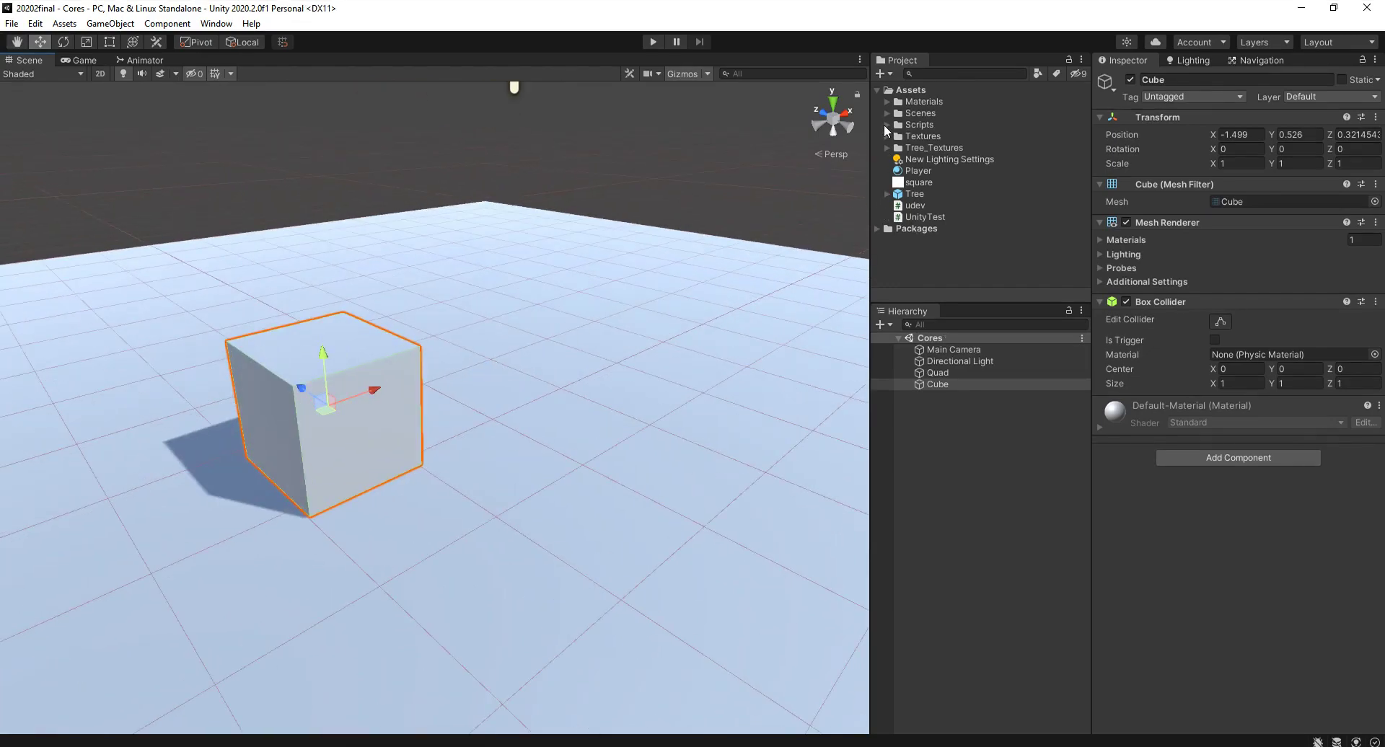
# - Create a new C# script in Scripts/Cores named TrocaDeCor
pyautogui.click(886, 125)
pyautogui.click(954, 142)
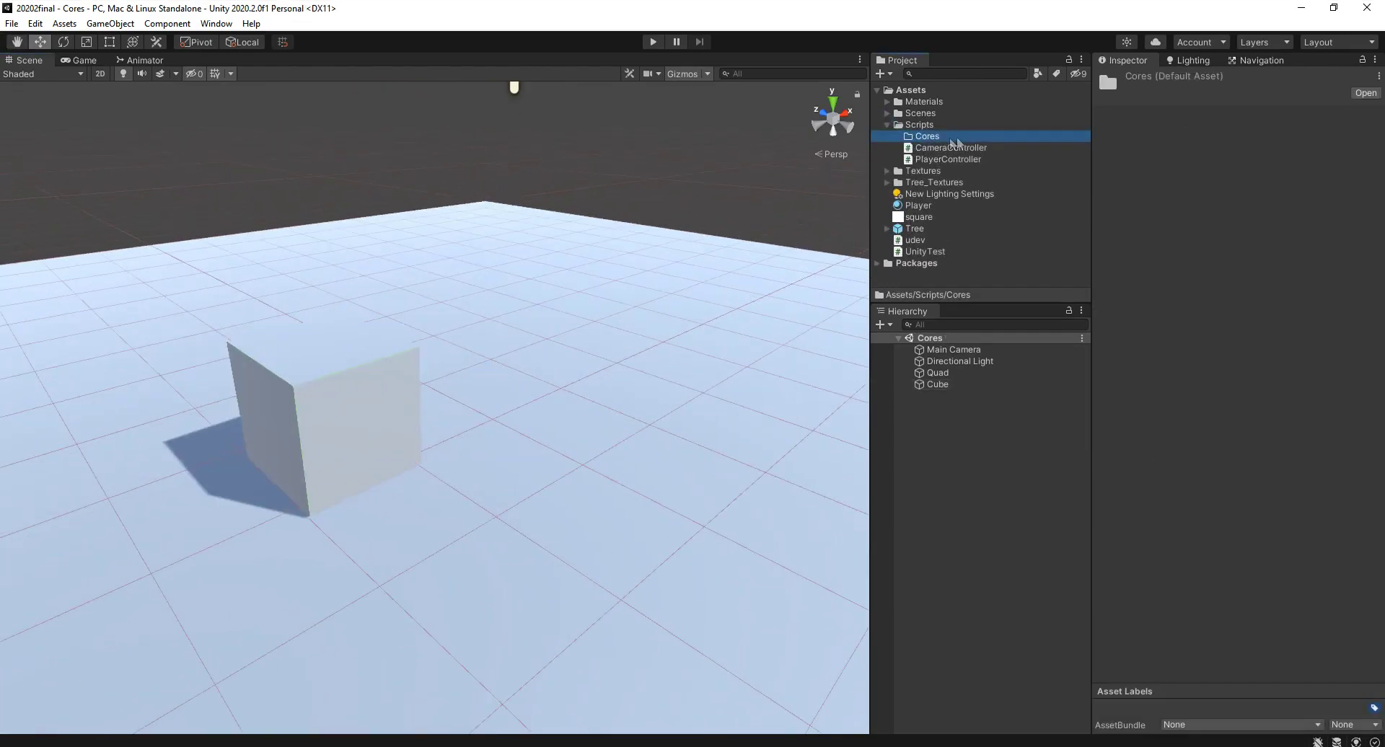
pyautogui.rightClick(932, 138)
pyautogui.moveTo(960, 144)
pyautogui.click(1170, 171)
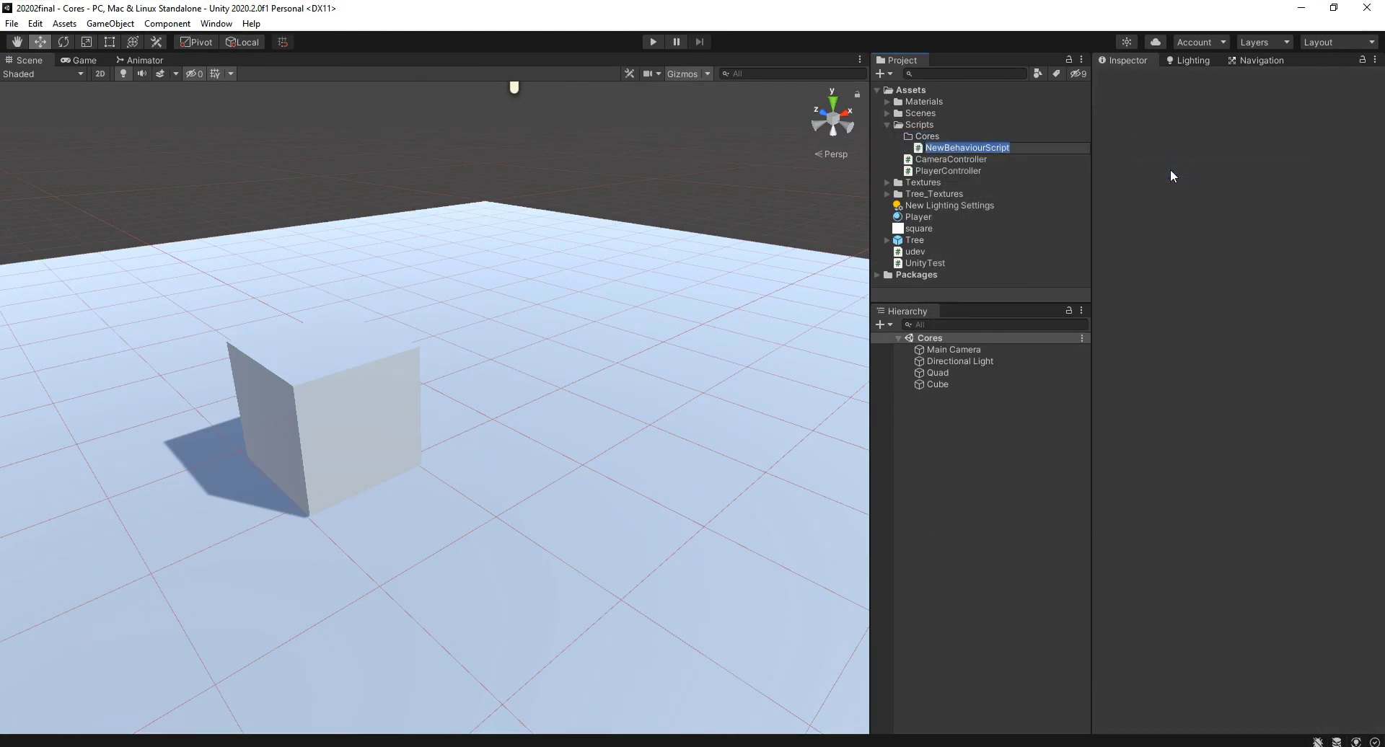
pyautogui.write('Ajus')
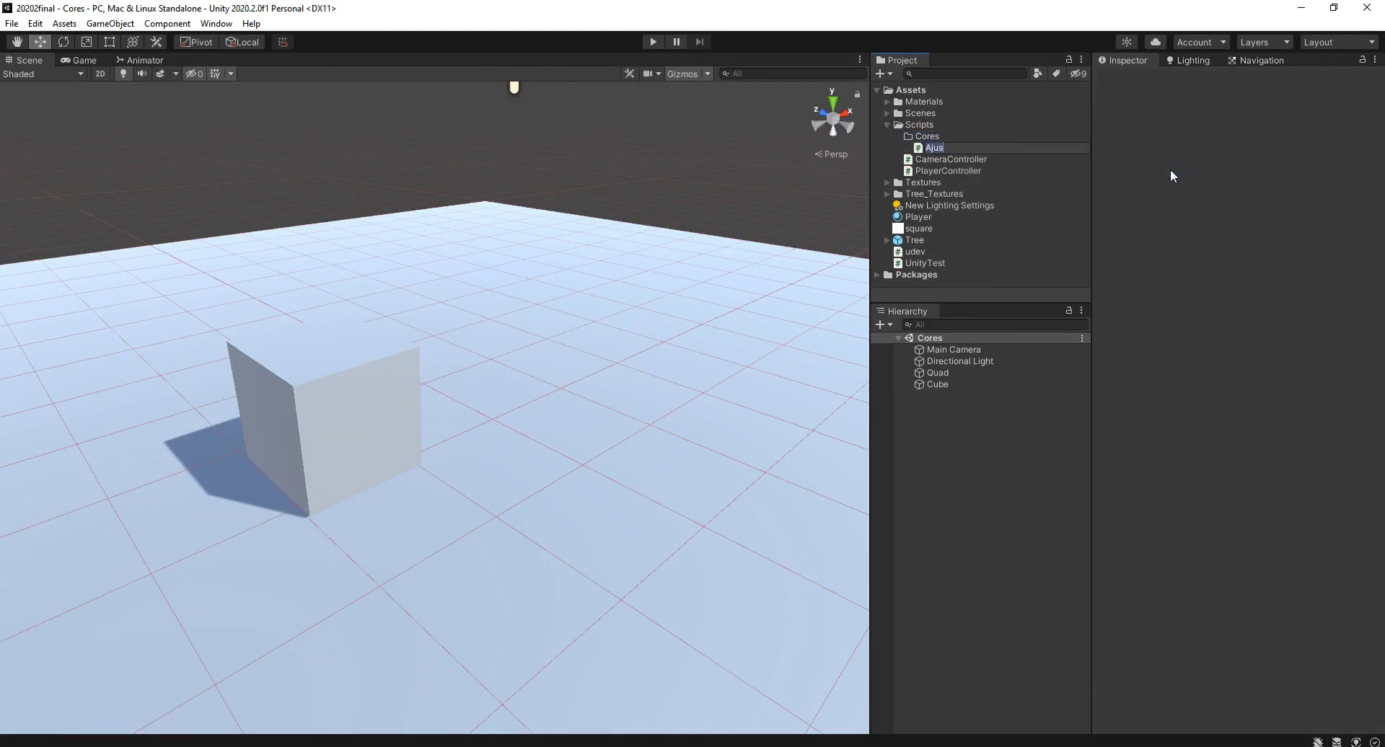
pyautogui.write('Troc')
pyautogui.write('aDeC')
pyautogui.write('or')
pyautogui.press('Return')
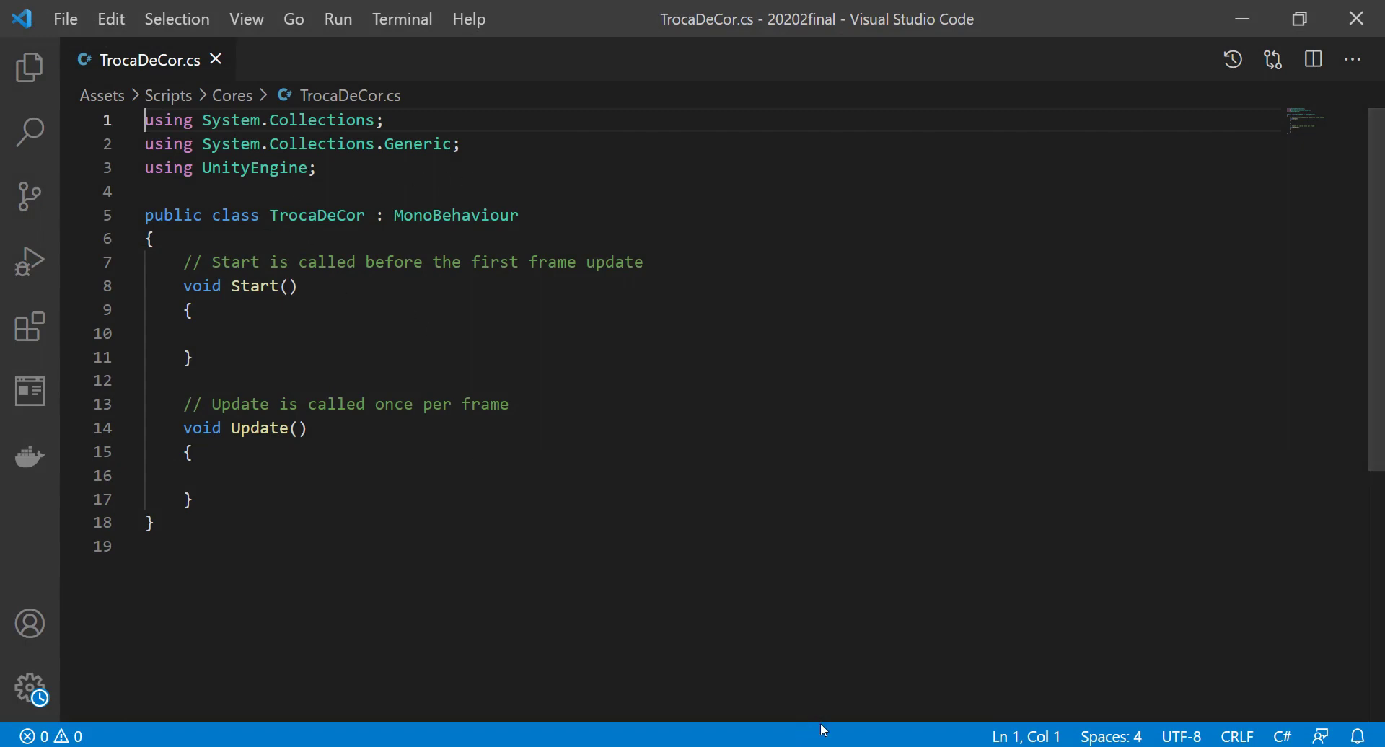
# - After reviewing the default Start/Update template, switch back to the Unity editor
pyautogui.hotkey('alt', 'Tab')
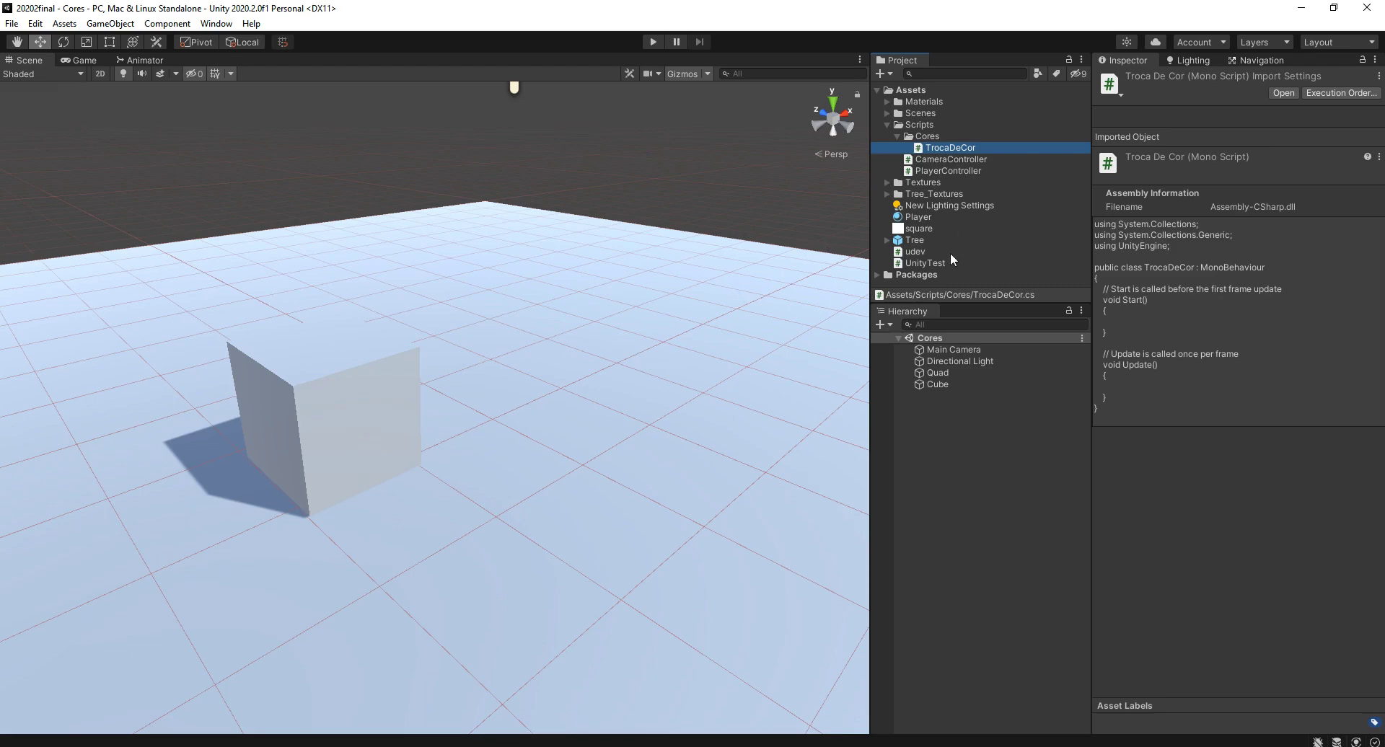
# - Orbit the Scene view around the cube and move in closer to it
pyautogui.moveTo(501, 182)
pyautogui.keyDown('alt'); pyautogui.mouseDown()
pyautogui.moveTo(544, 346)
pyautogui.moveTo(439, 351)
pyautogui.moveTo(443, 337)
pyautogui.mouseUp(); pyautogui.keyUp('alt')
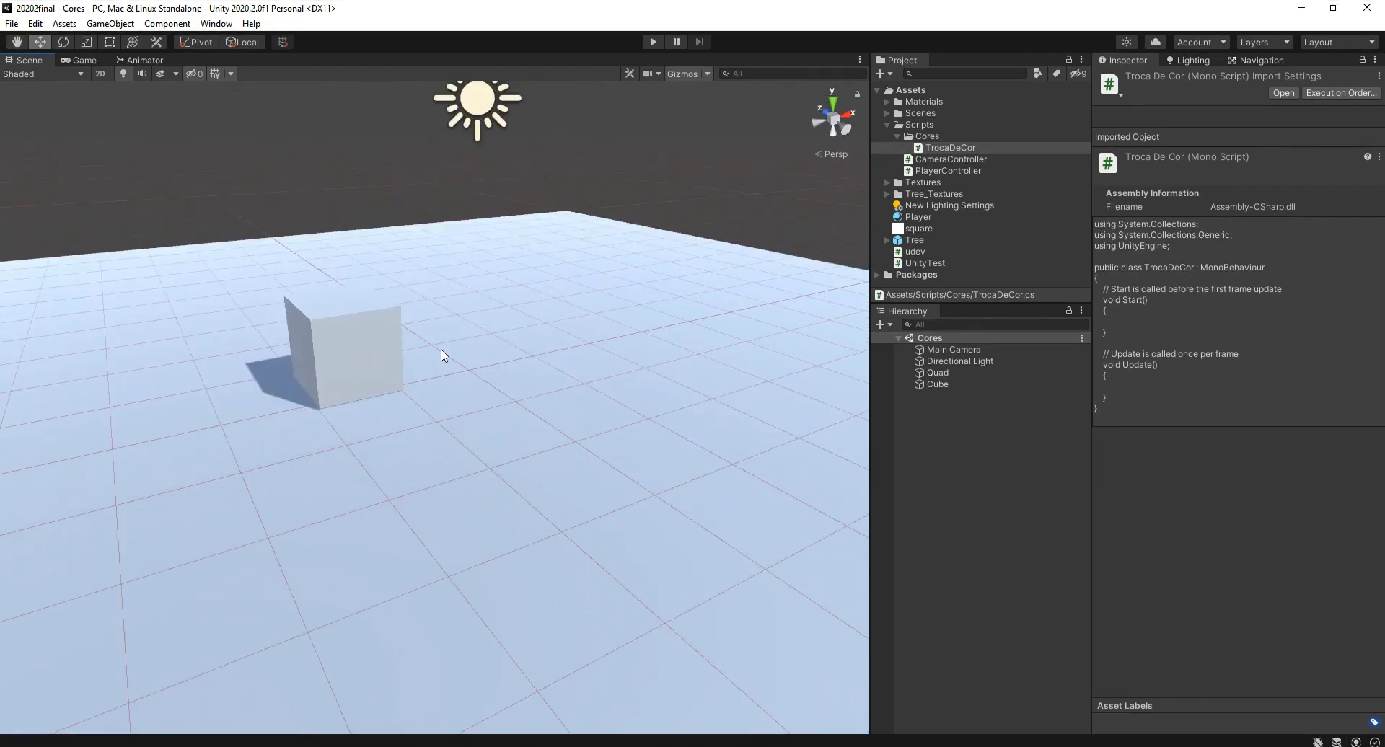
pyautogui.keyDown('alt'); pyautogui.moveTo(442, 352); pyautogui.dragTo(457, 426); pyautogui.keyUp('alt')
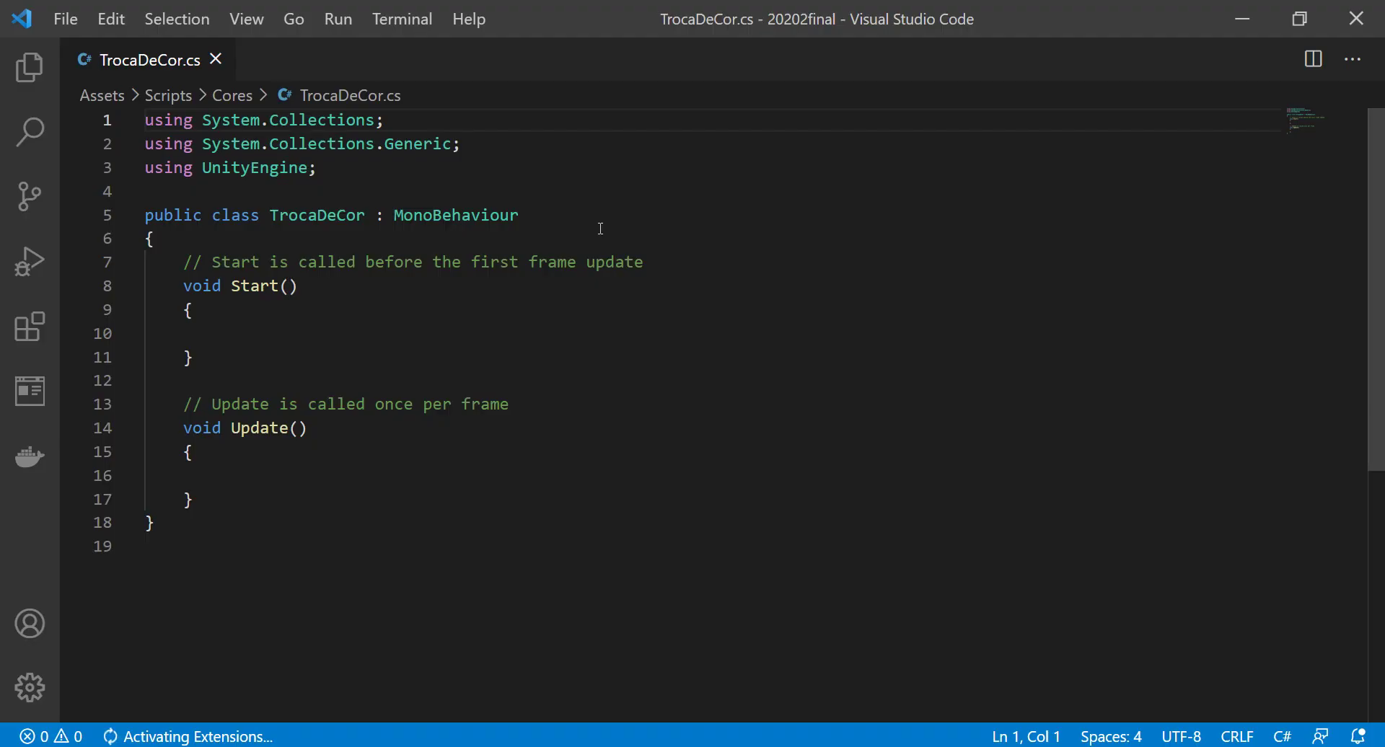
# - Delete the two unused using lines and the Start/Update template comments, then save
pyautogui.moveTo(461, 144); pyautogui.dragTo(102, 124)
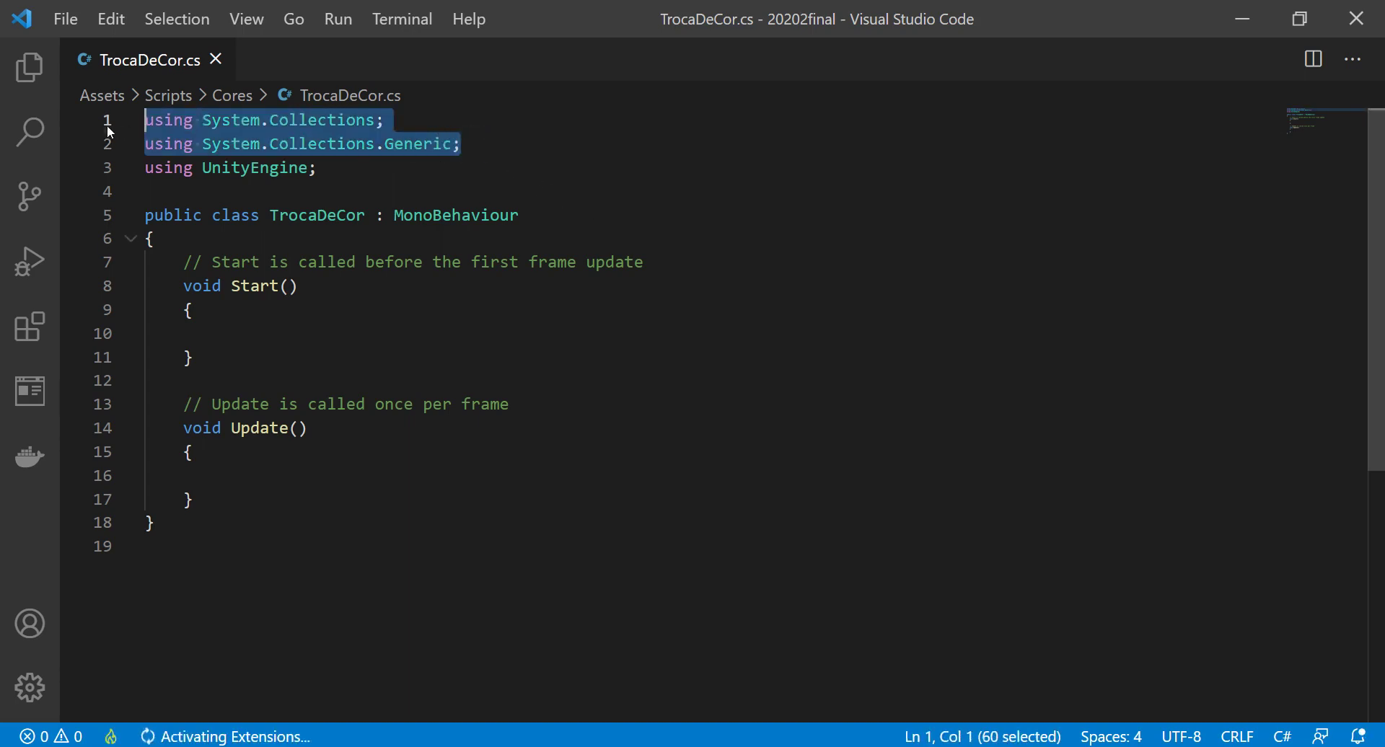
pyautogui.press('BackSpace')
pyautogui.press('Delete')
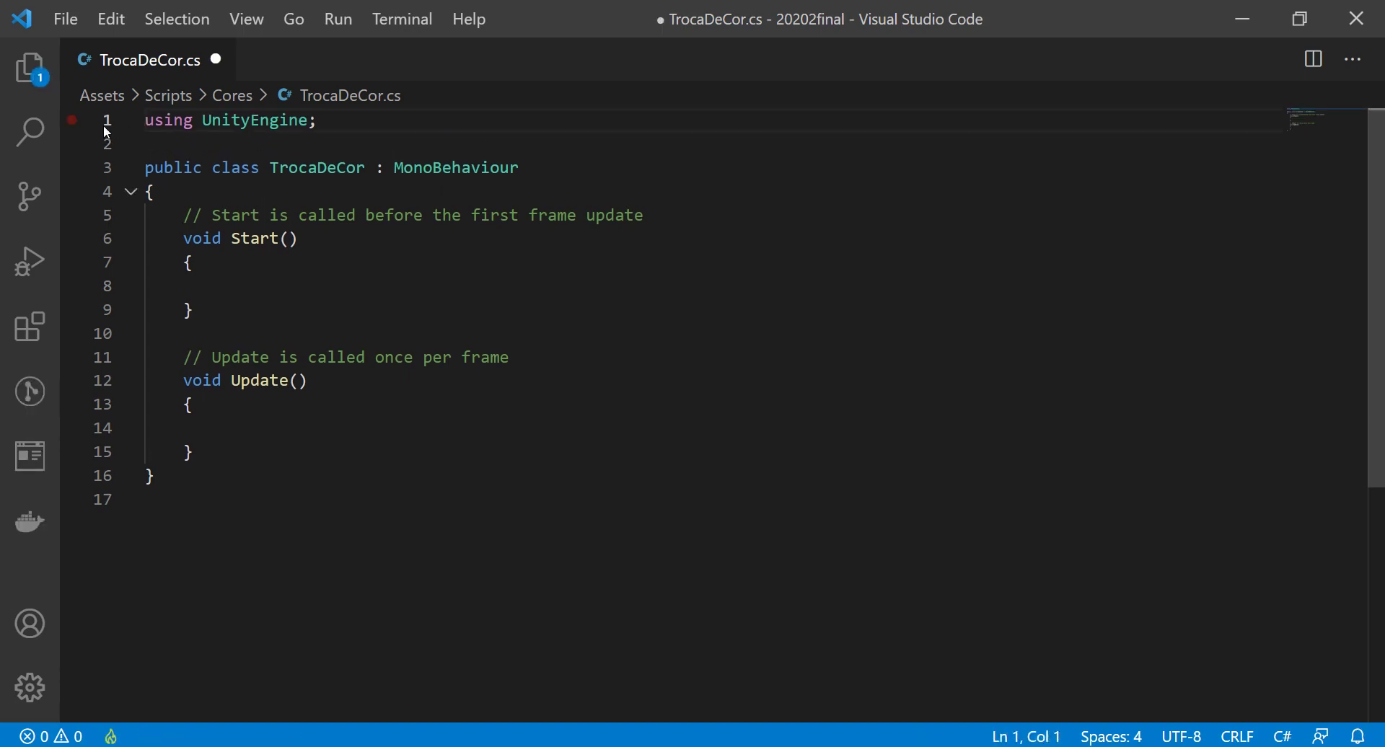
pyautogui.click(185, 215)
pyautogui.moveTo(185, 215)
pyautogui.mouseDown()
pyautogui.moveTo(151, 191)
pyautogui.moveTo(659, 216)
pyautogui.mouseUp()
pyautogui.press('BackSpace')
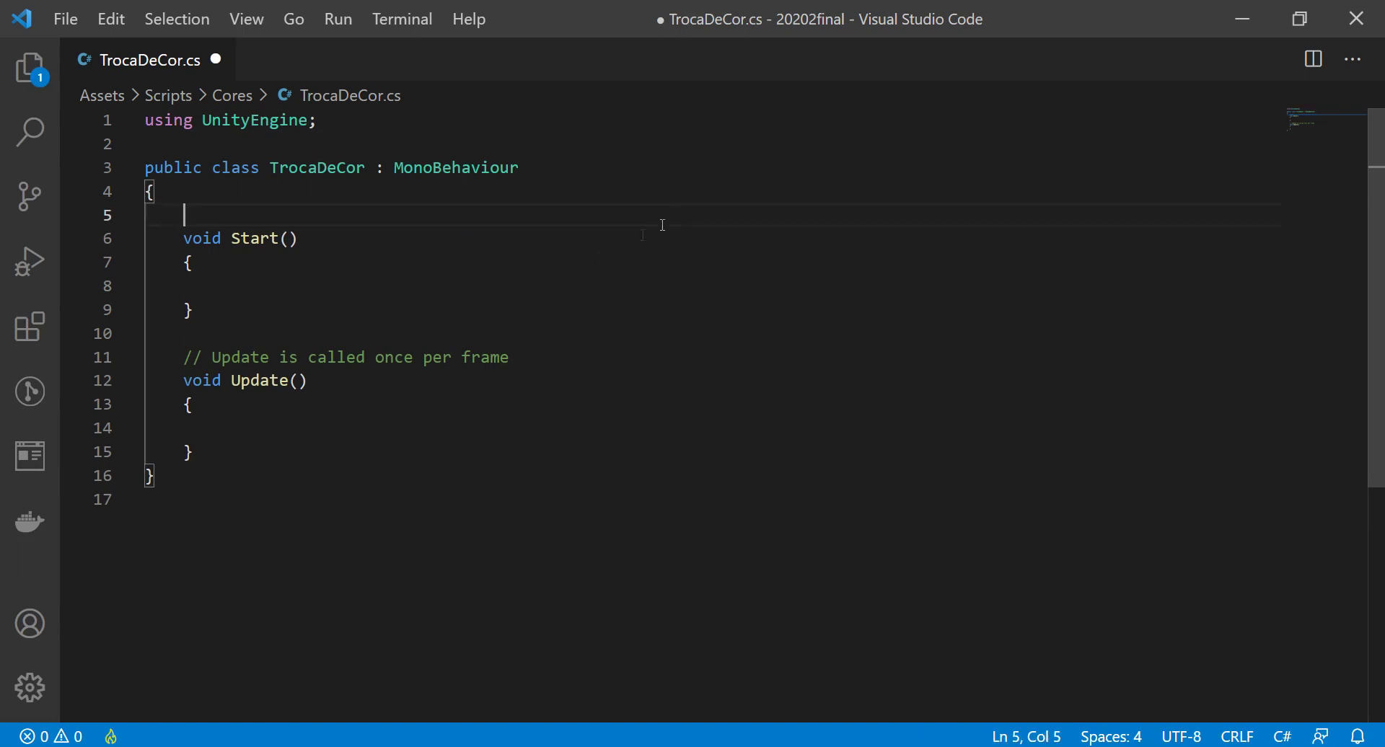
pyautogui.moveTo(173, 357); pyautogui.dragTo(527, 354)
pyautogui.press('BackSpace')
pyautogui.press('BackSpace')
pyautogui.press('BackSpace')
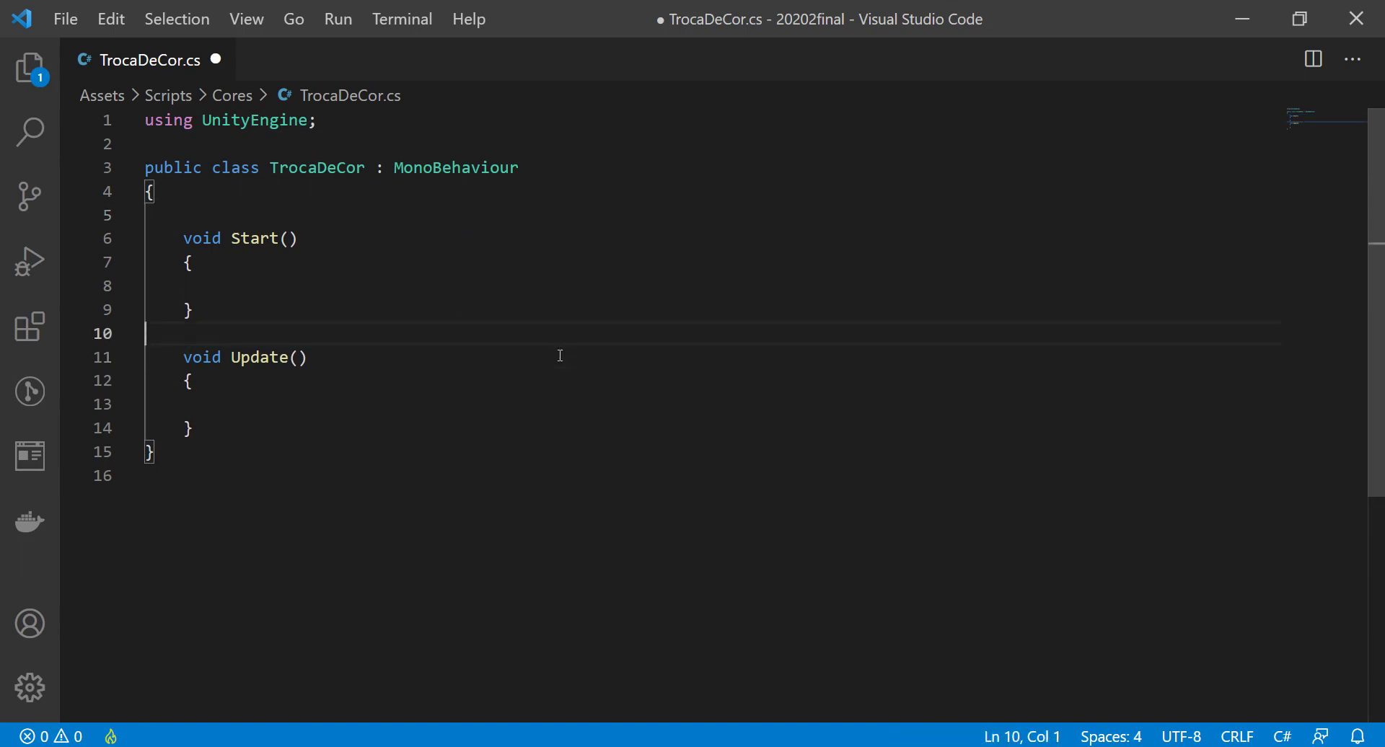
pyautogui.click(193, 215)
pyautogui.press('BackSpace')
pyautogui.hotkey('ctrl', 's')
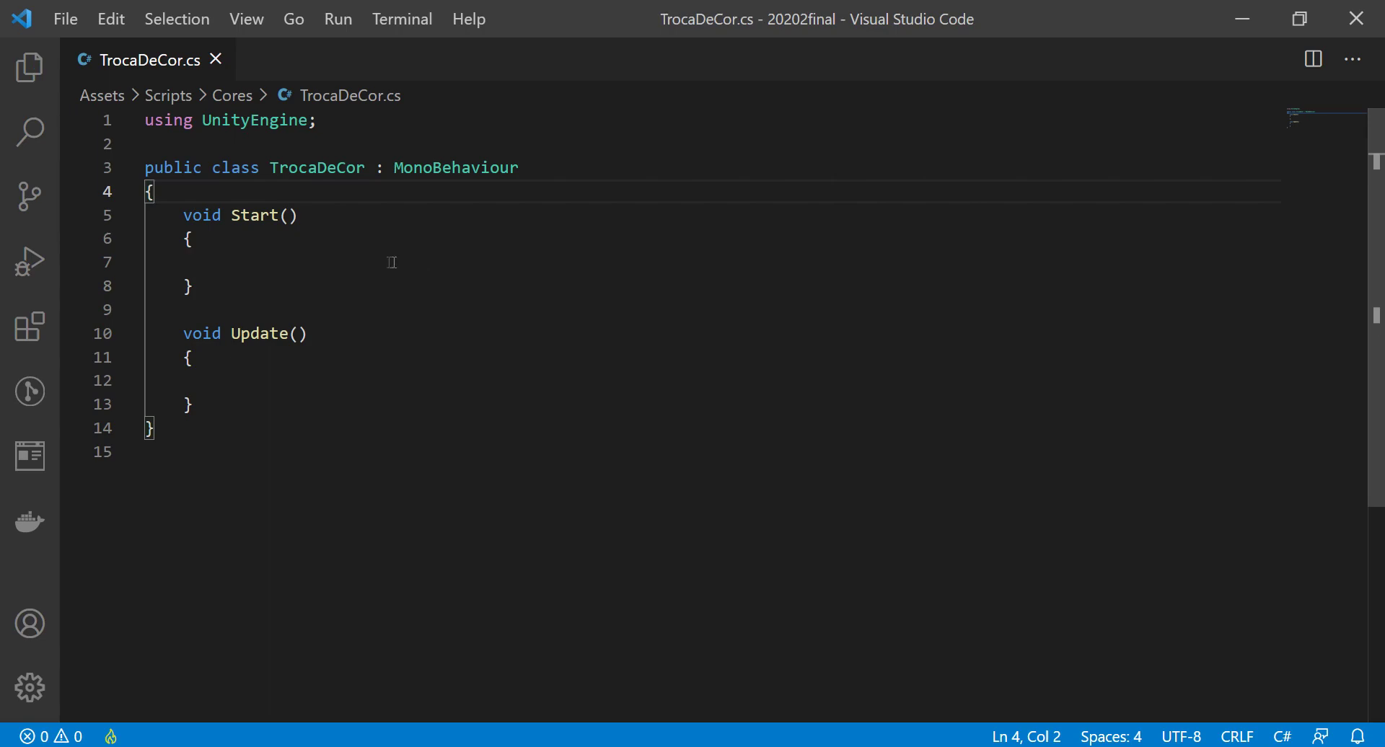
# - Start a 'public Color' field on a new line under the class brace
pyautogui.press('Return')
pyautogui.write('public color')
pyautogui.press('BackSpace')
pyautogui.press('BackSpace')
pyautogui.press('BackSpace')
pyautogui.write('or')
pyautogui.press('BackSpace')
pyautogui.press('BackSpace')
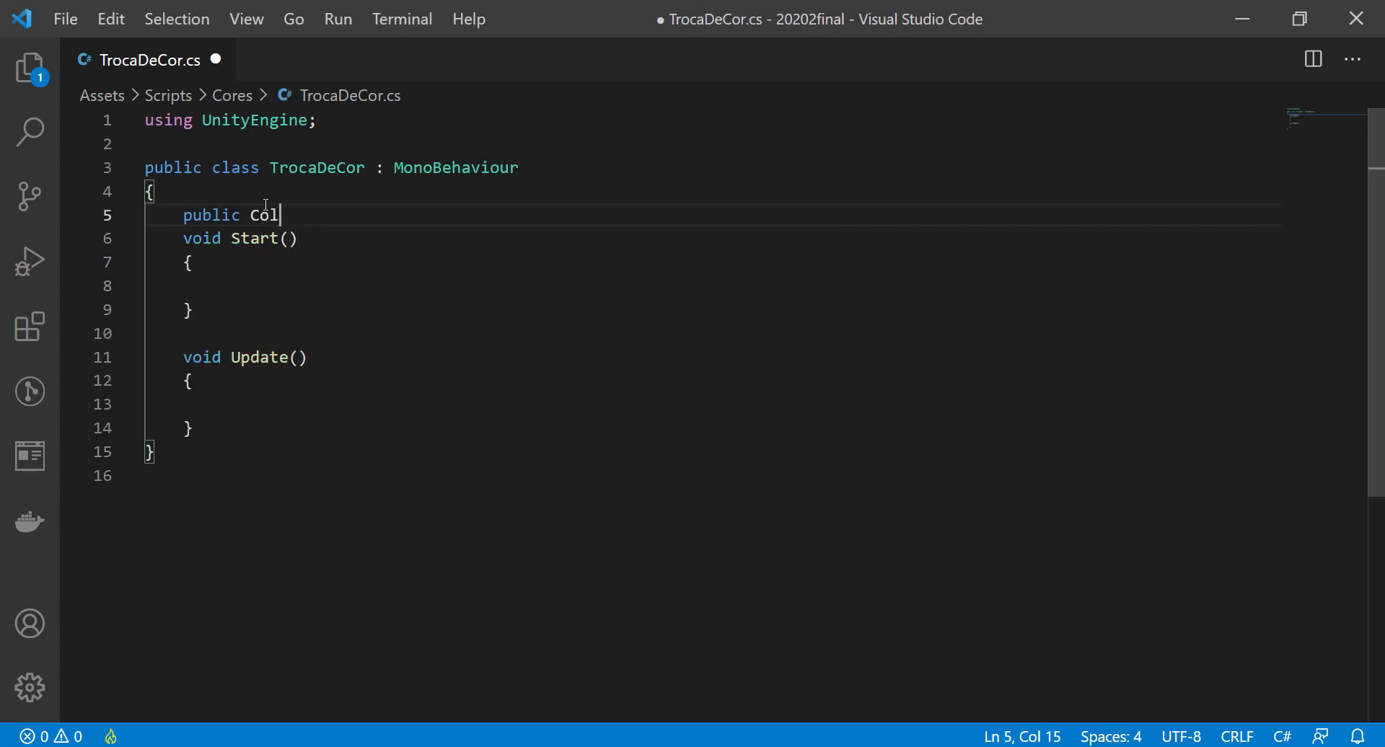
pyautogui.write('or')
pyautogui.hotkey('alt', 'Tab')
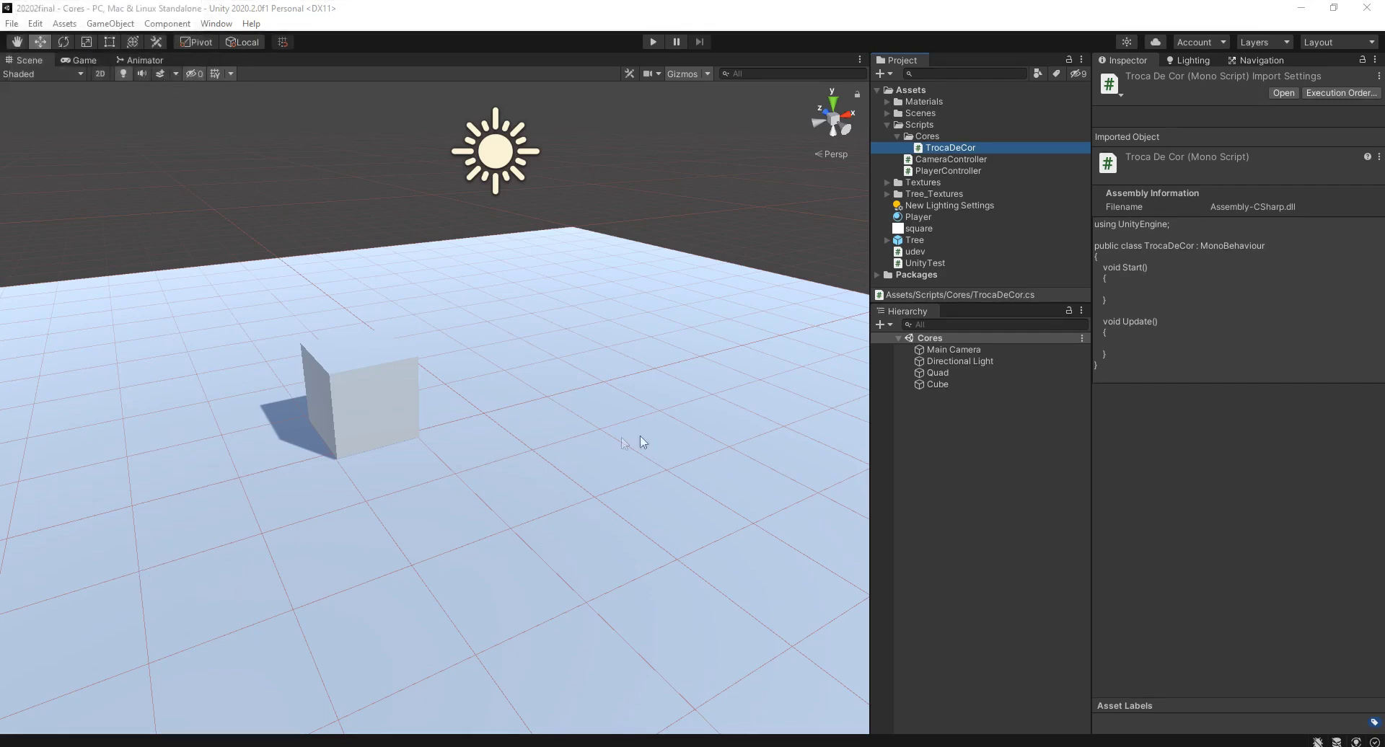
# - Select TrocaDeCor in the Project window and open it in Visual Studio Code
pyautogui.click(950, 160)
pyautogui.click(947, 148)
pyautogui.doubleClick(946, 147)
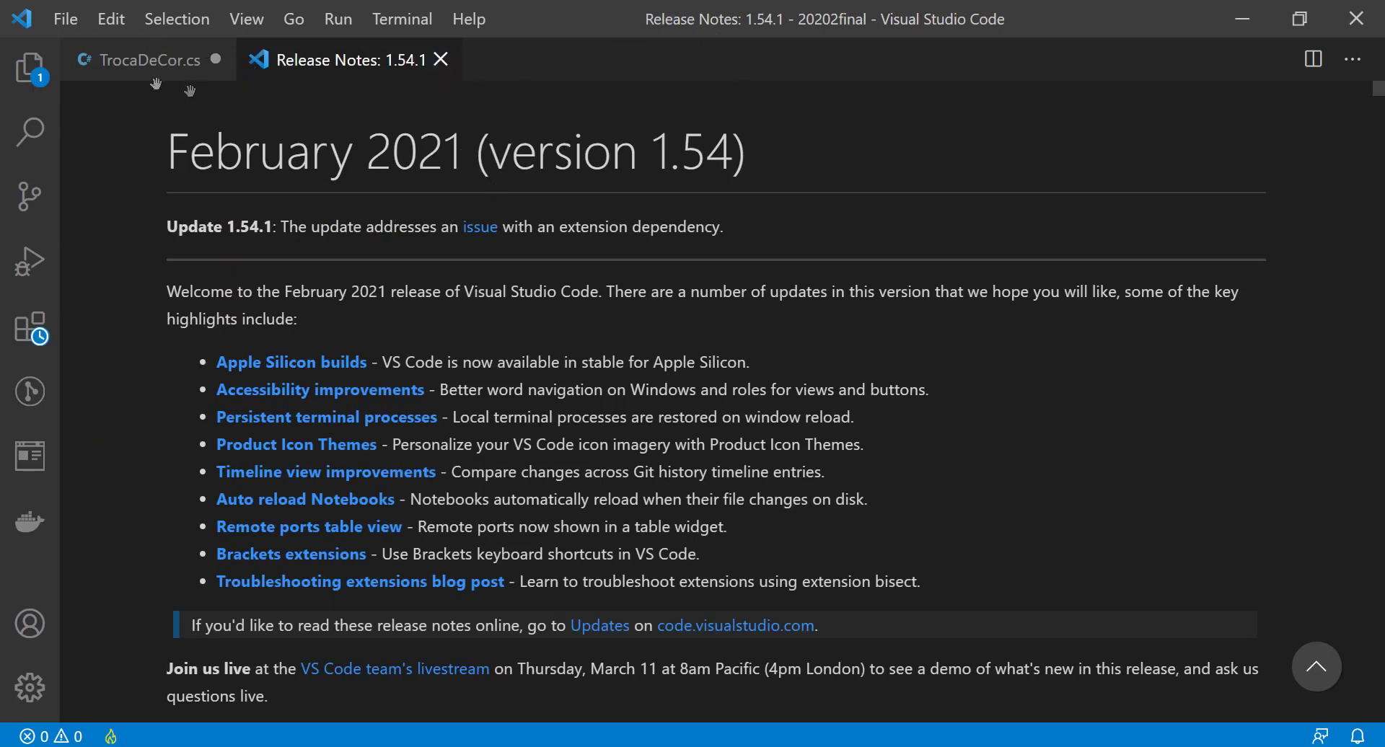
# - Close the release notes, save TrocaDeCor, and add a blank line below the Color field
pyautogui.hotkey('ctrl', 'w')
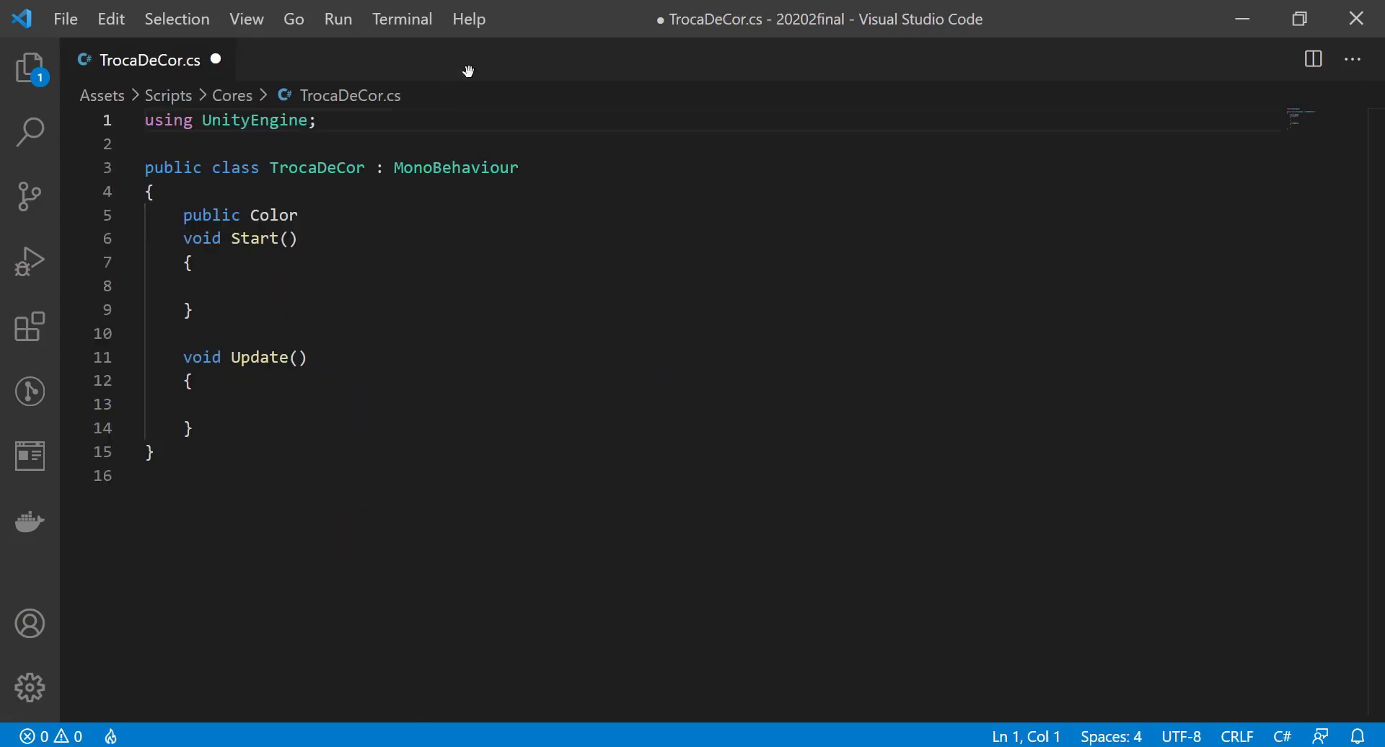
pyautogui.hotkey('ctrl', 's')
pyautogui.click(290, 214)
pyautogui.doubleClick(292, 215)
pyautogui.click(374, 216)
pyautogui.press('Return')
# - Change the field to 'public Color[] cores = new Color[];', save, and check Unity's error
pyautogui.click(280, 215)
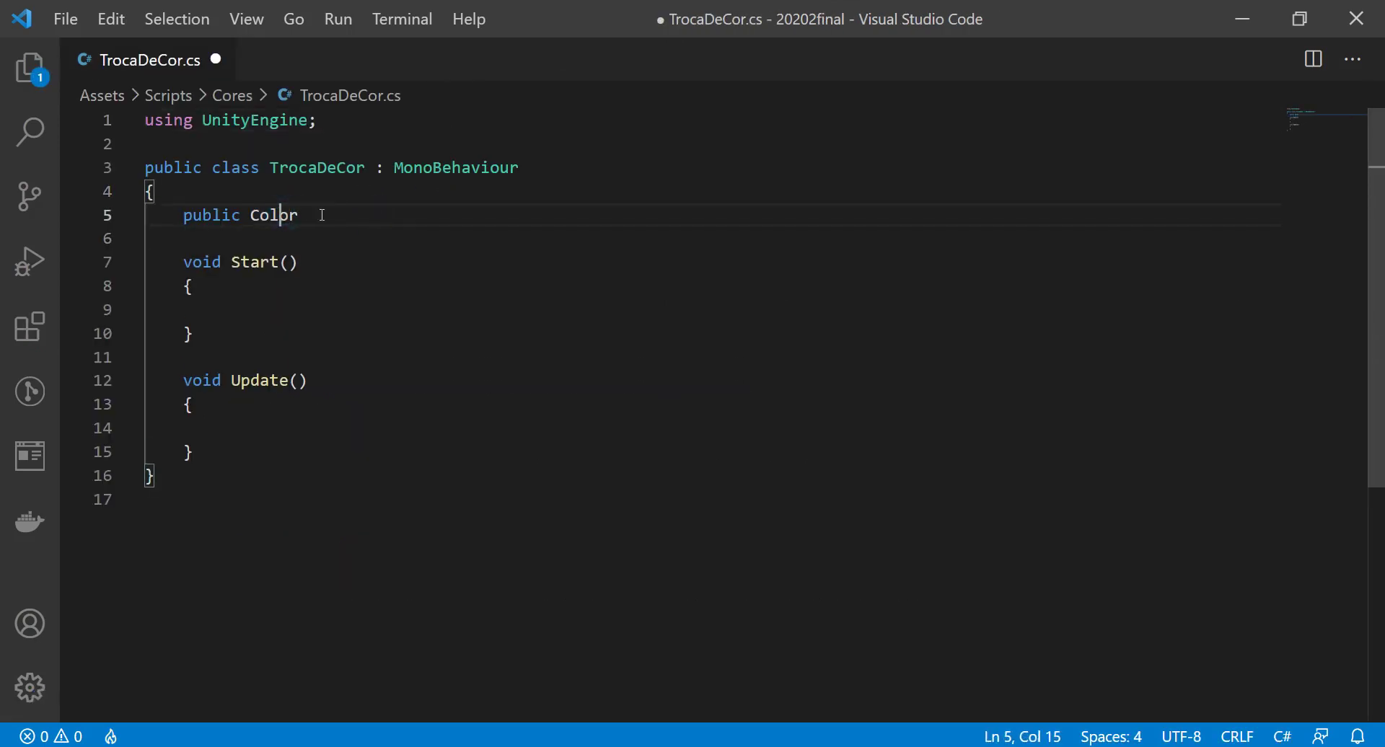
pyautogui.doubleClick(284, 210)
pyautogui.press('BackSpace')
pyautogui.write('Color[] ')
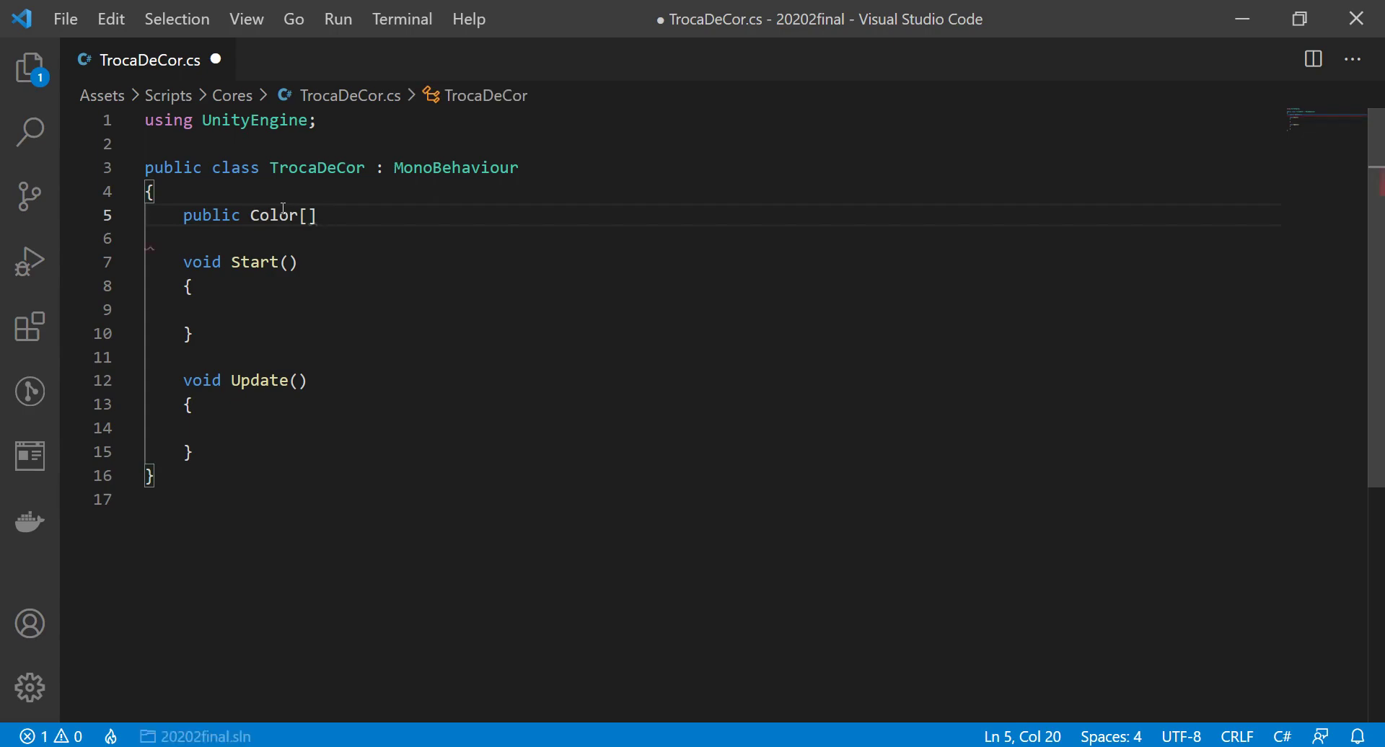
pyautogui.write('c')
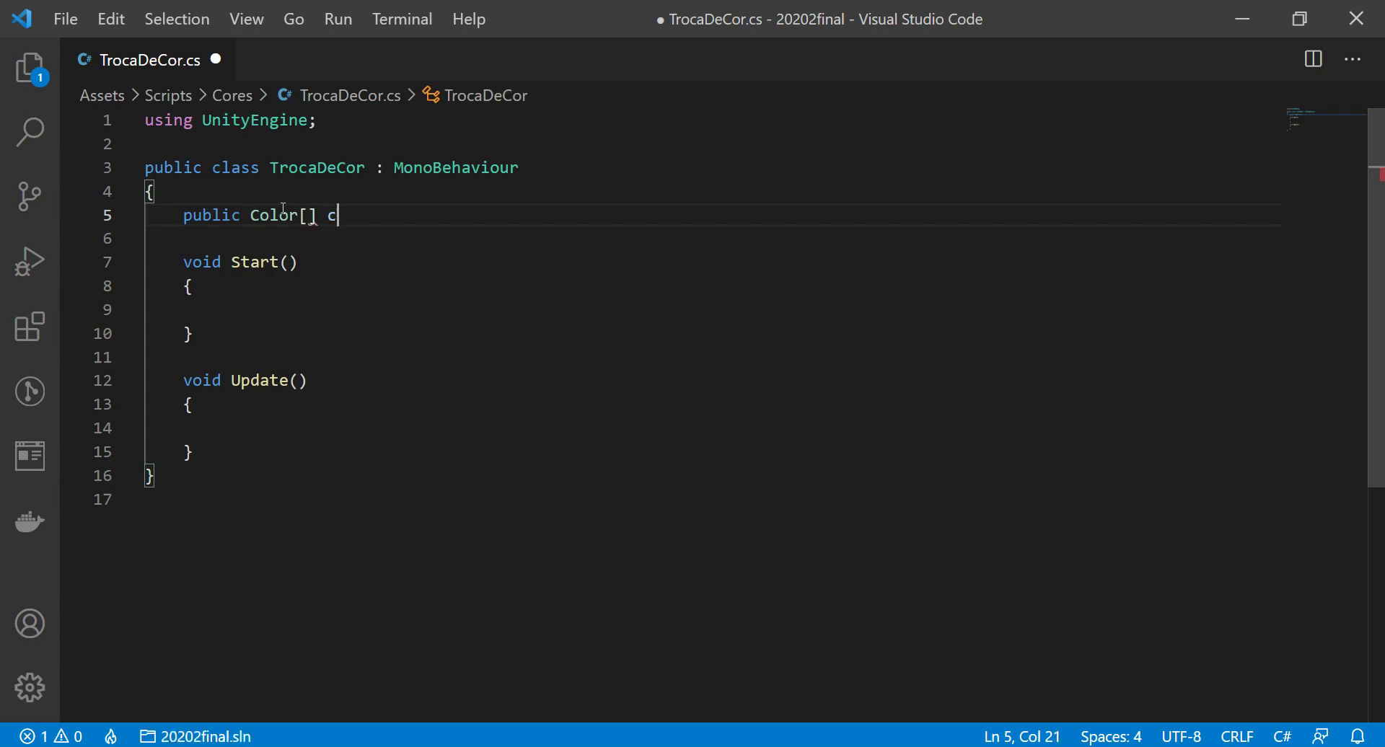
pyautogui.write('ores = new C')
pyautogui.press('Return')
pyautogui.write('[]')
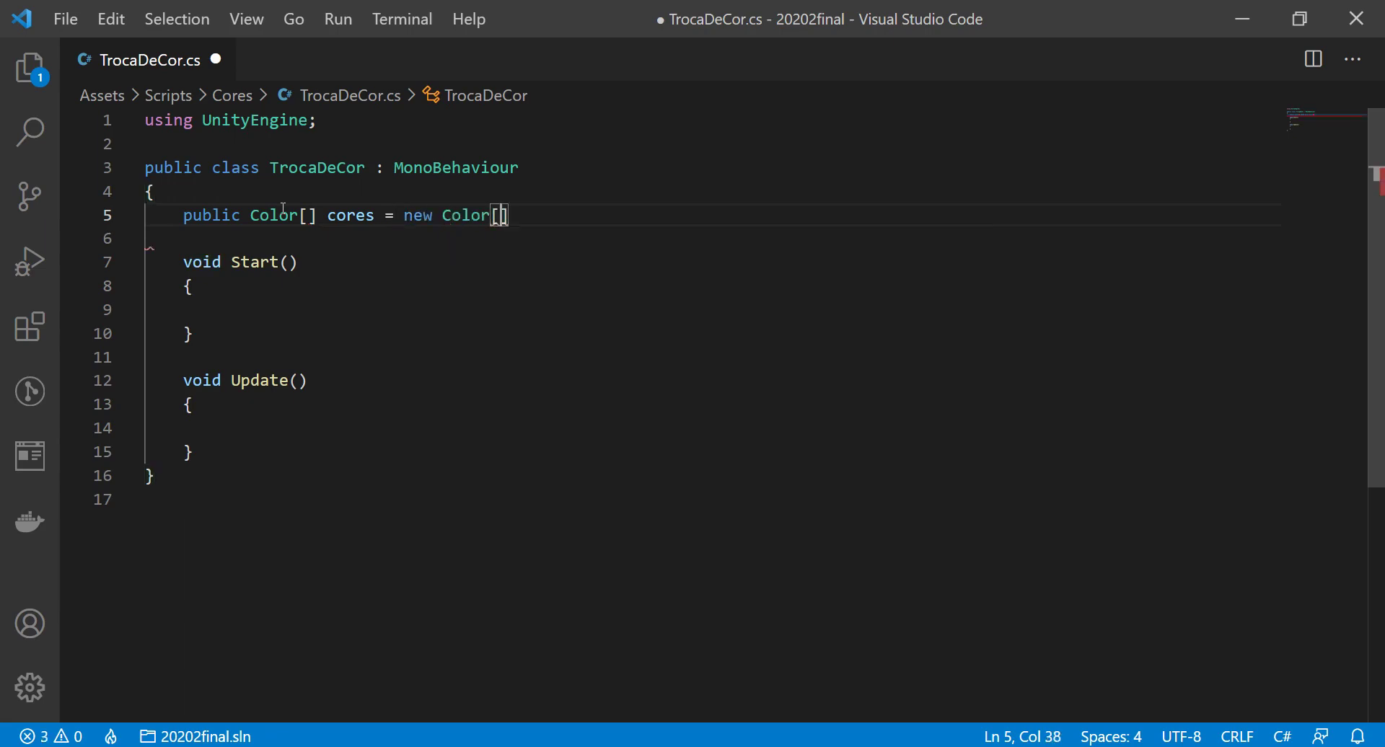
pyautogui.write(';')
pyautogui.hotkey('ctrl', 's')
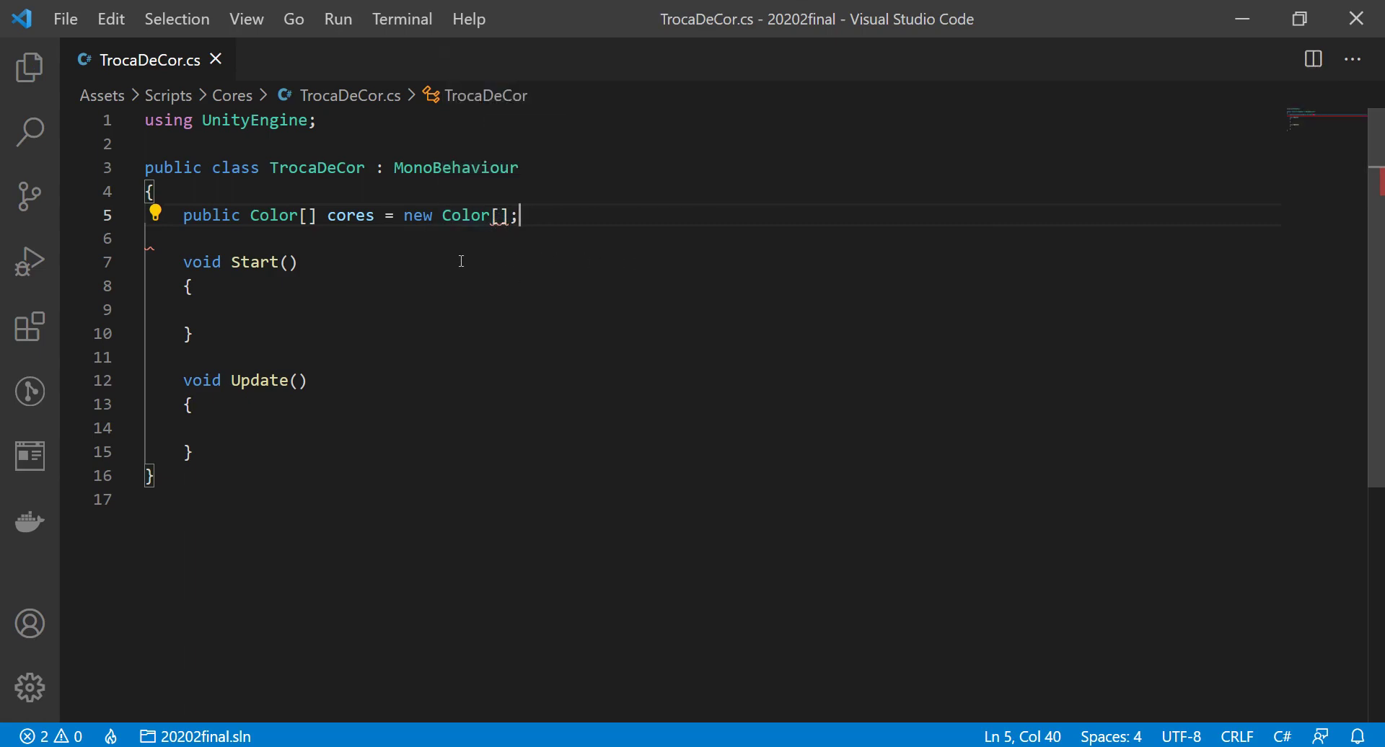
pyautogui.click(870, 740)
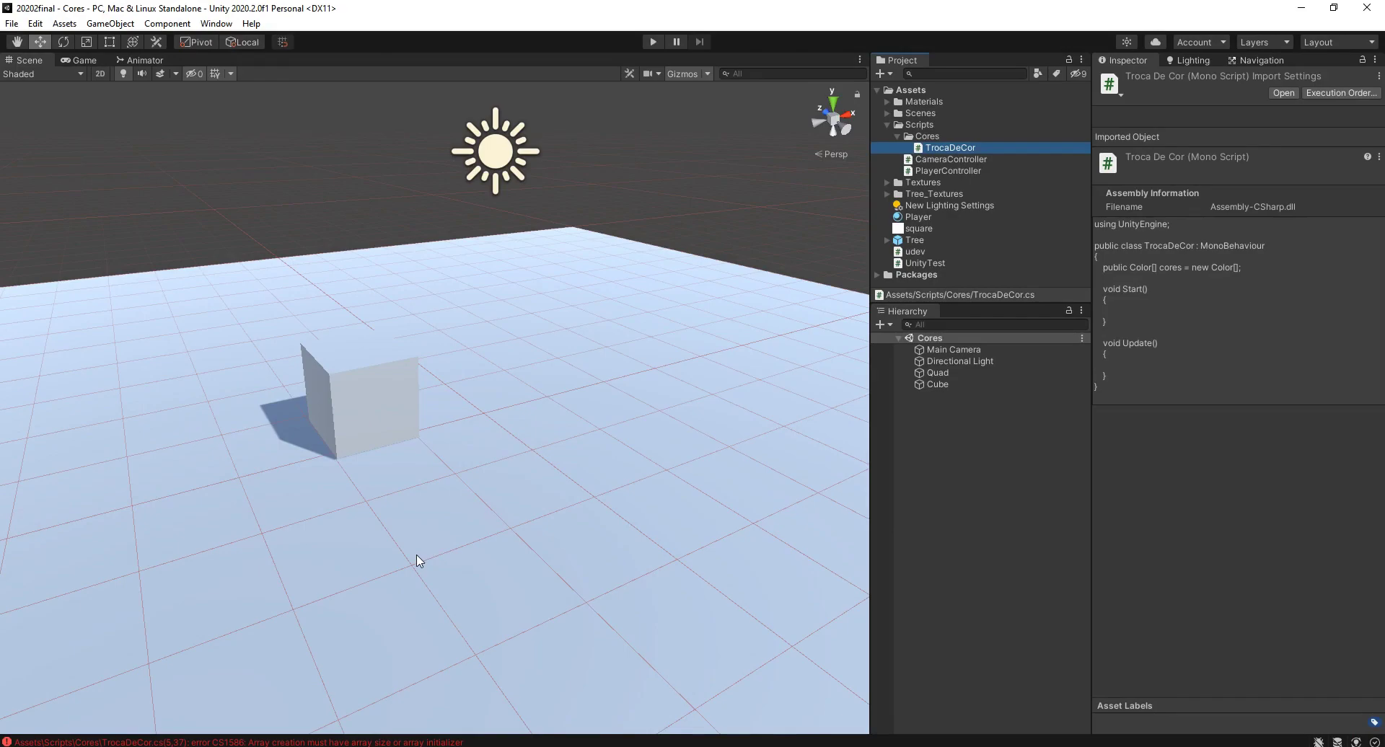
pyautogui.click(507, 736)
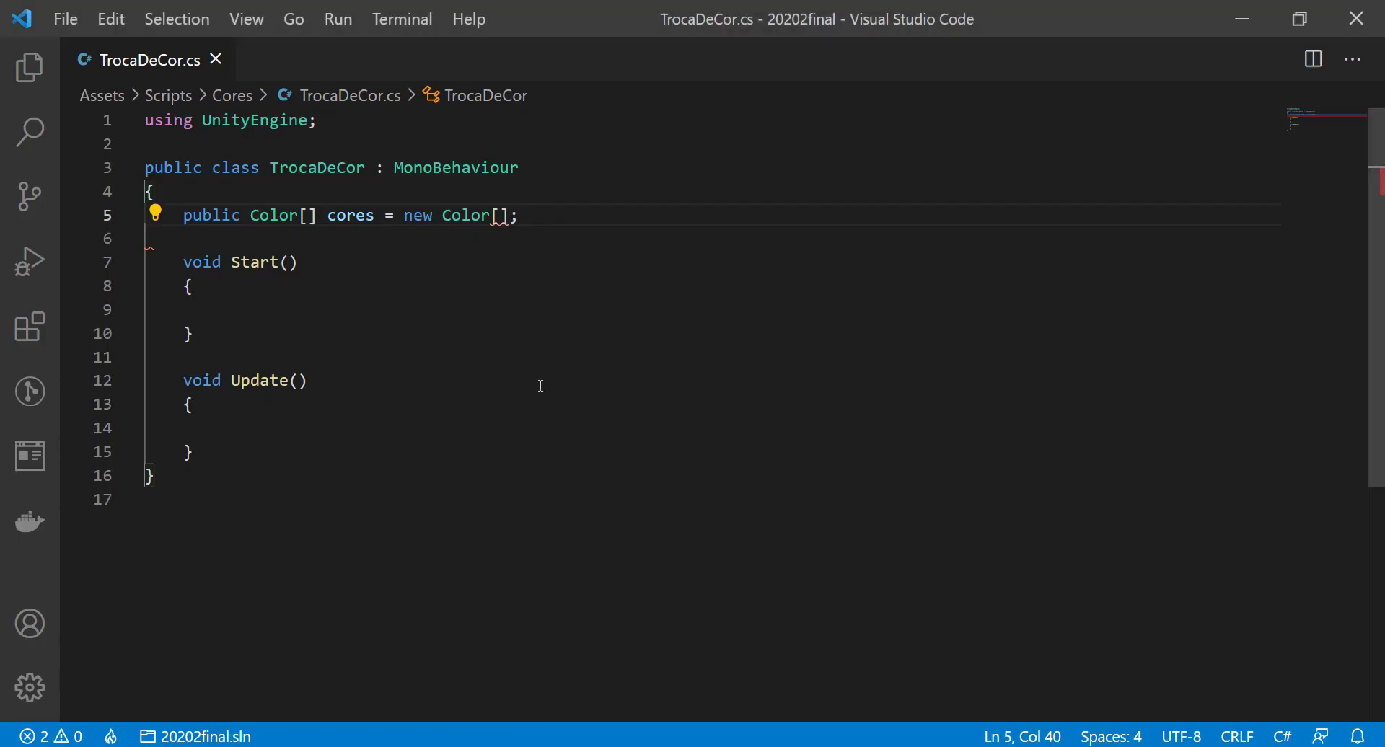
# - Size the array as 'new Color[2]' and save
pyautogui.press('Left')
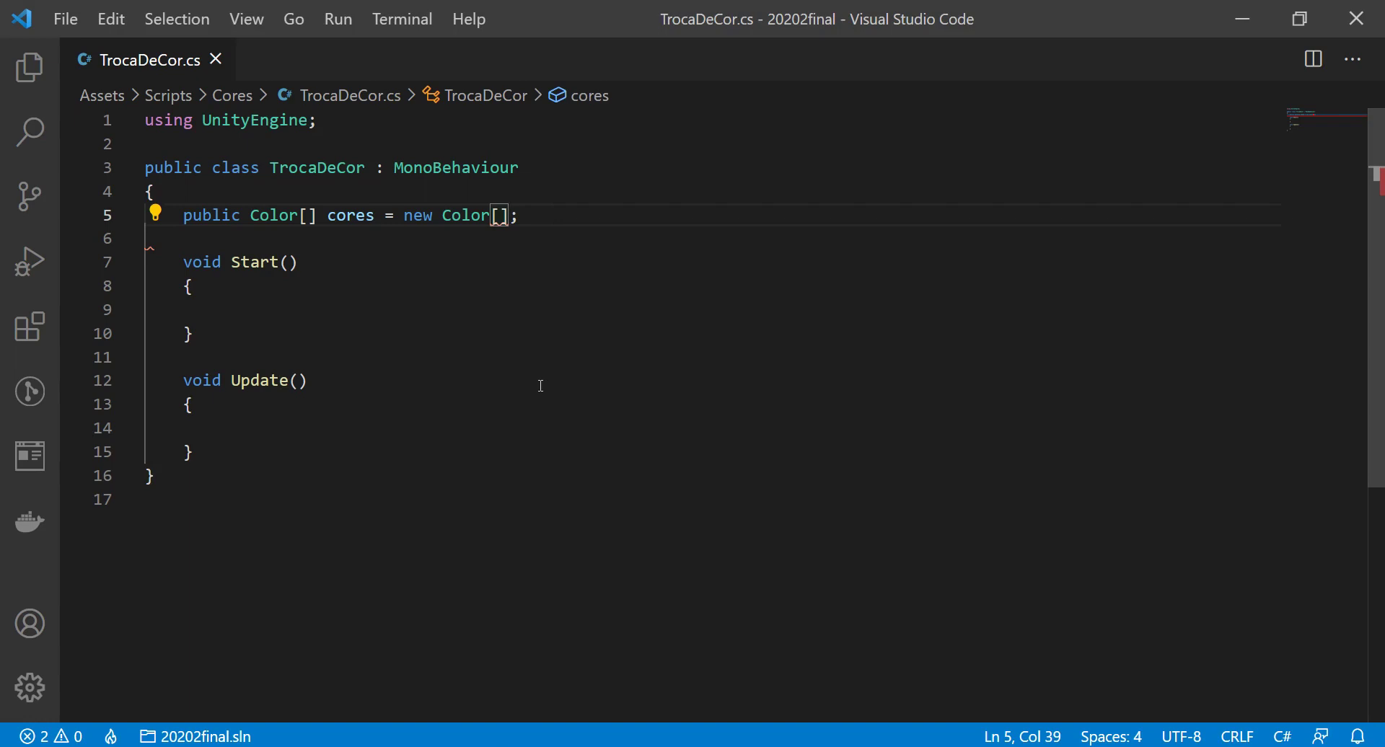
pyautogui.press('BackSpace')
pyautogui.press('BackSpace')
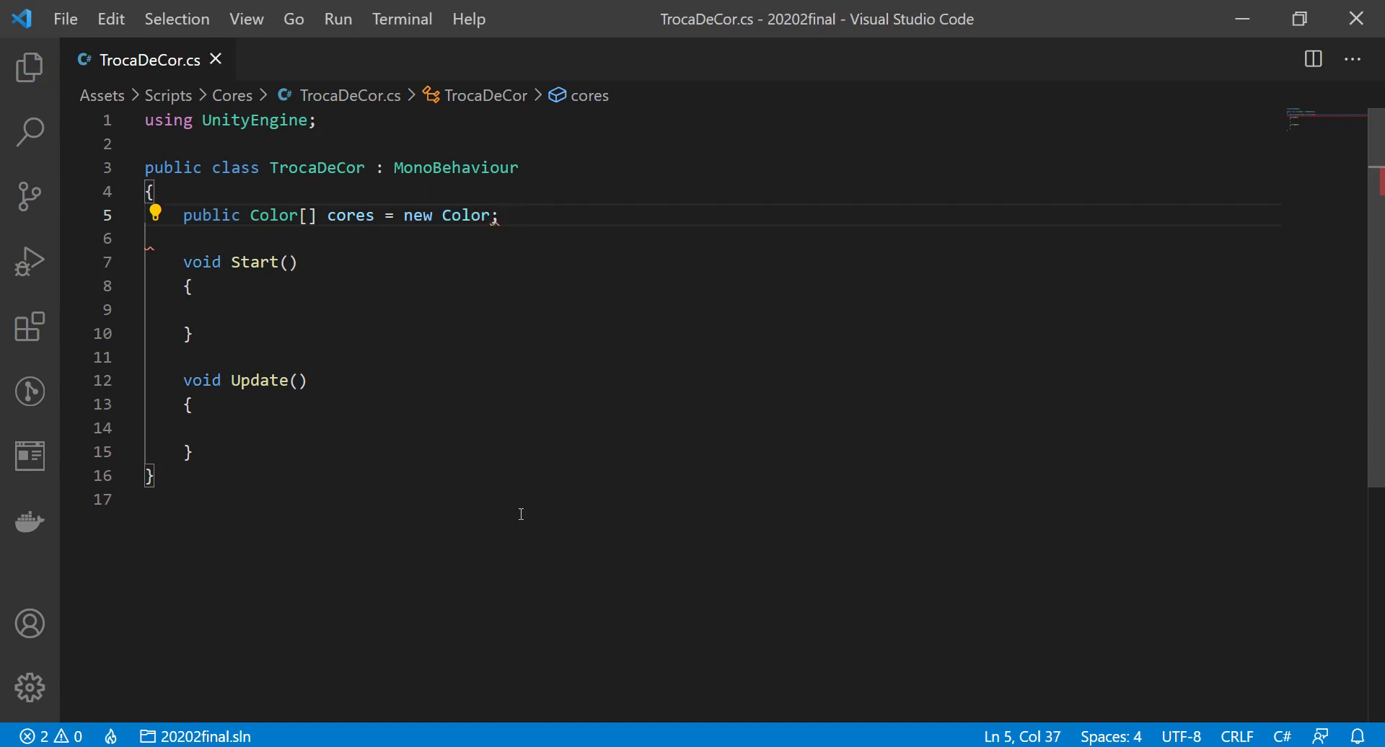
pyautogui.write('[')
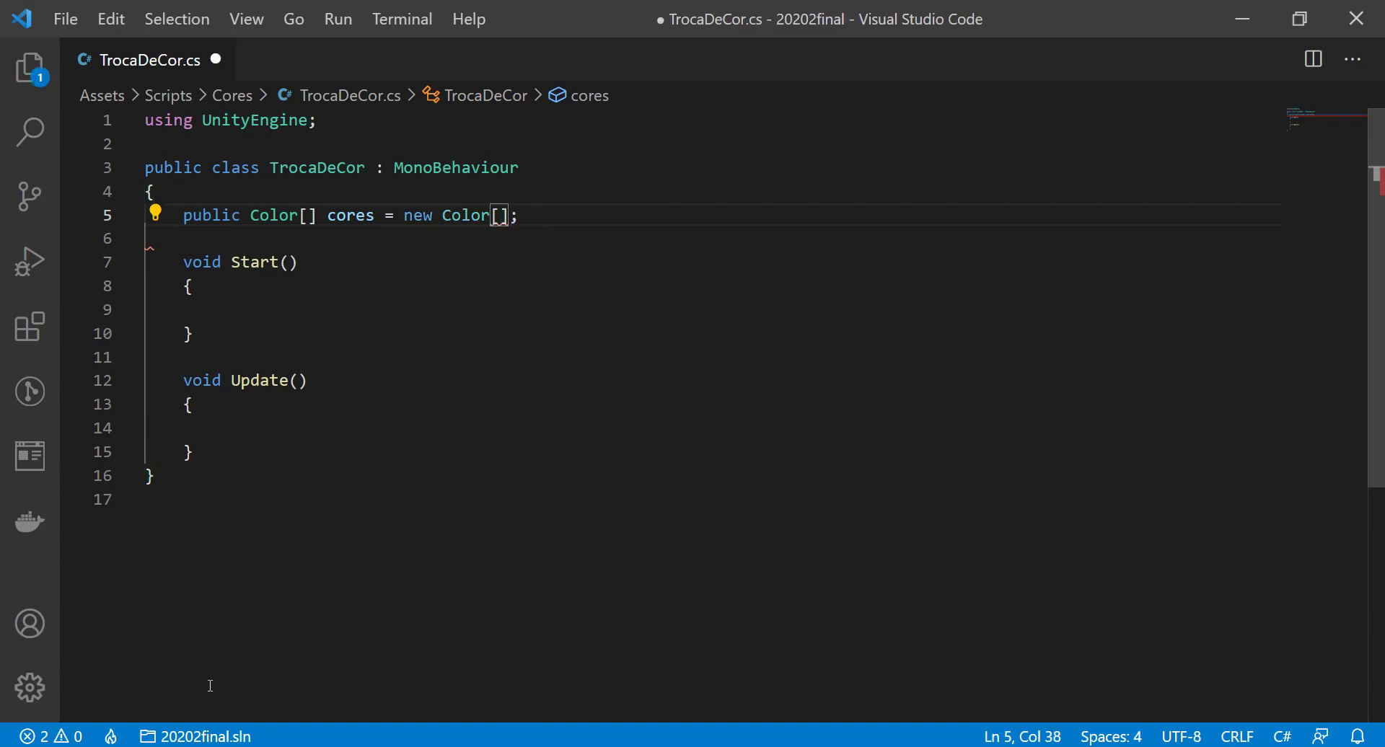
pyautogui.write('2')
pyautogui.hotkey('ctrl', 's')
# - Delete the '= new Color[2]' initializer, leaving 'public Color[] cores;', and select the Update method
pyautogui.click(548, 263)
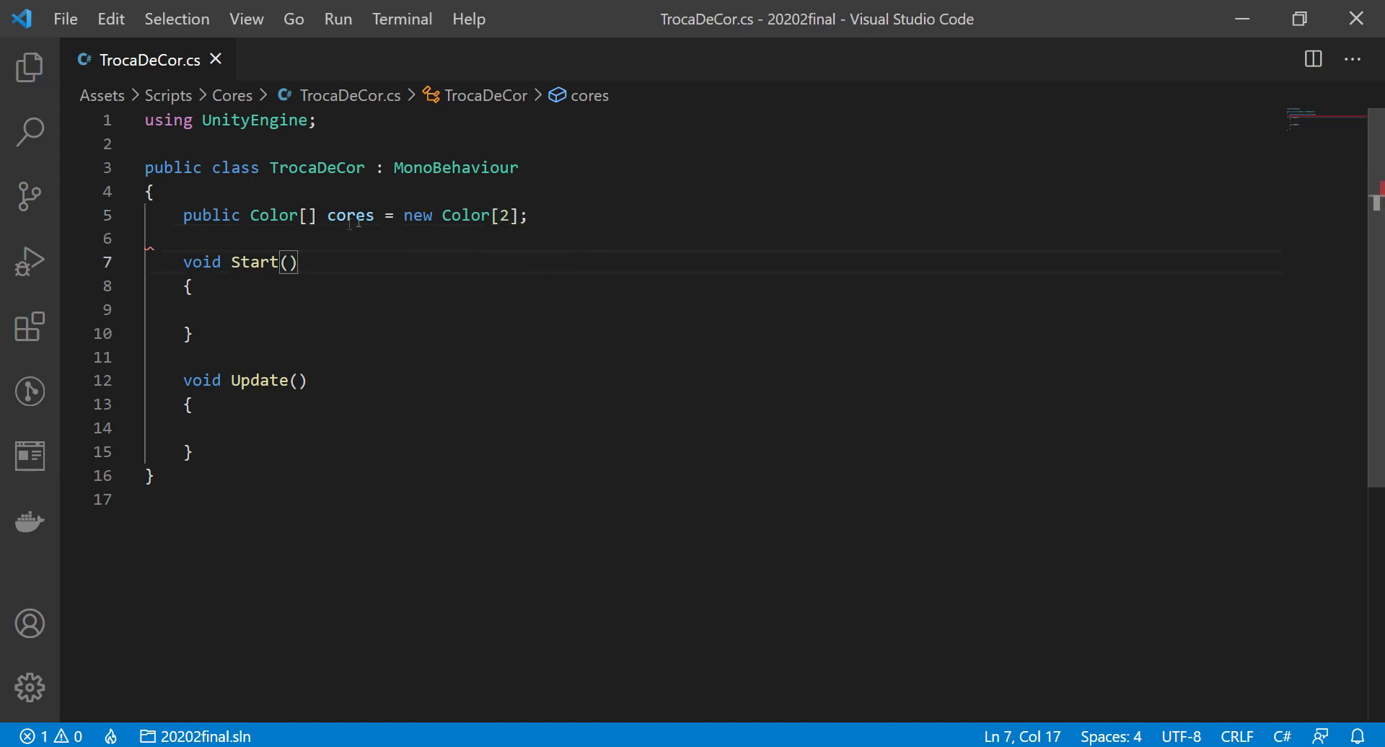
pyautogui.moveTo(376, 215); pyautogui.dragTo(521, 216)
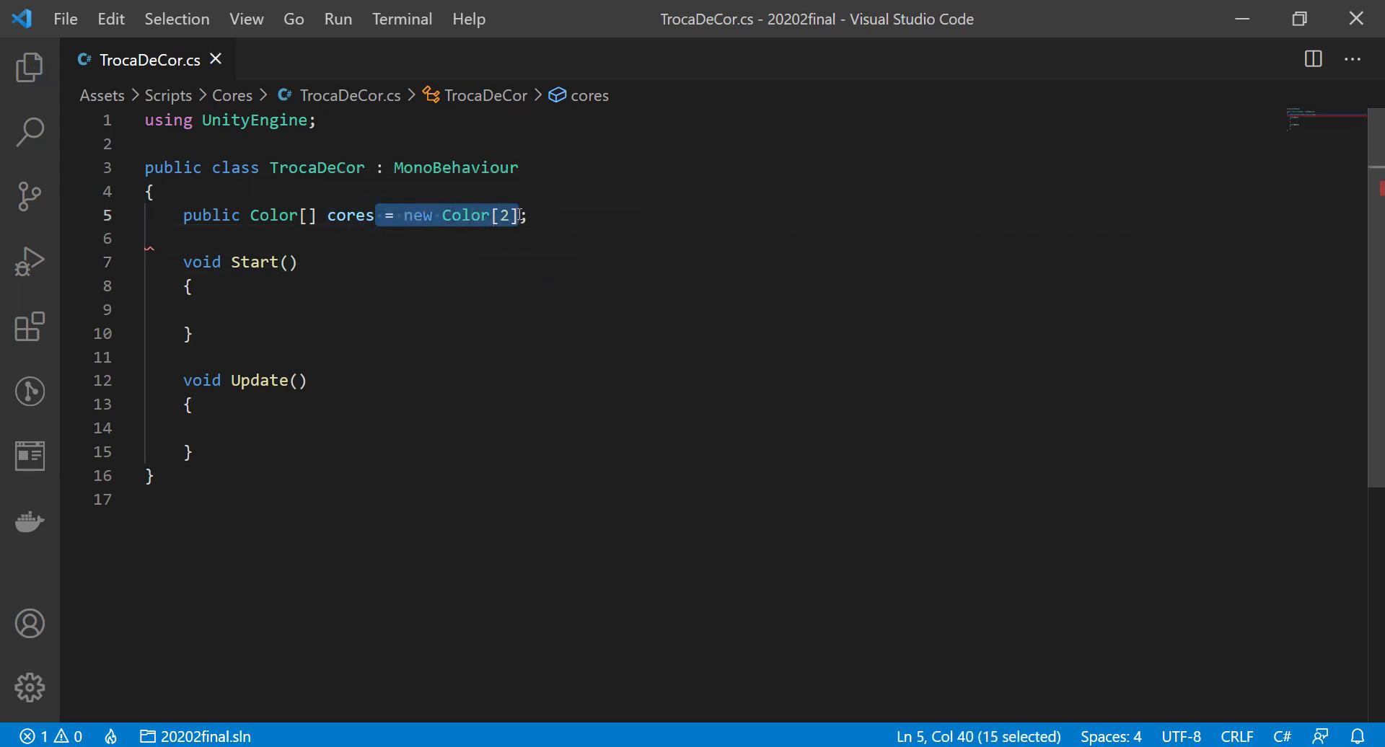
pyautogui.press('BackSpace')
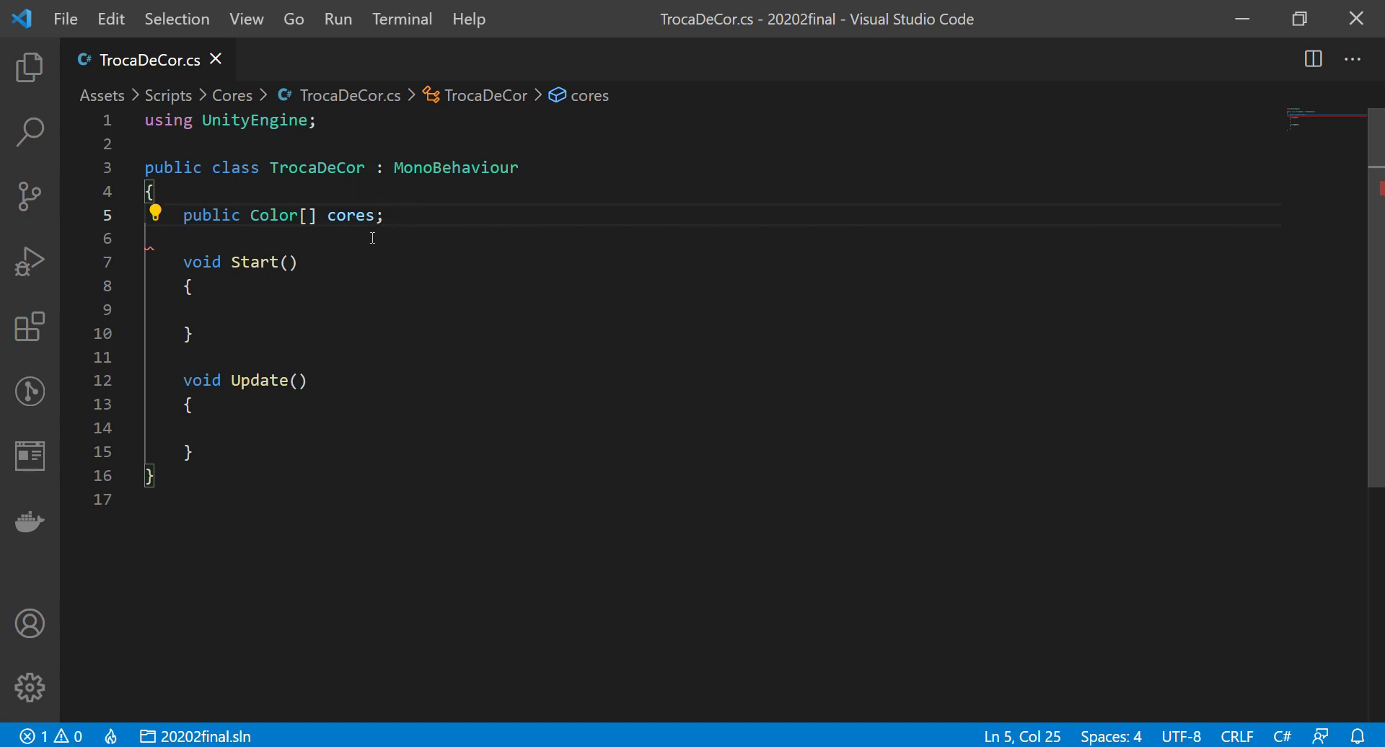
pyautogui.moveTo(275, 213)
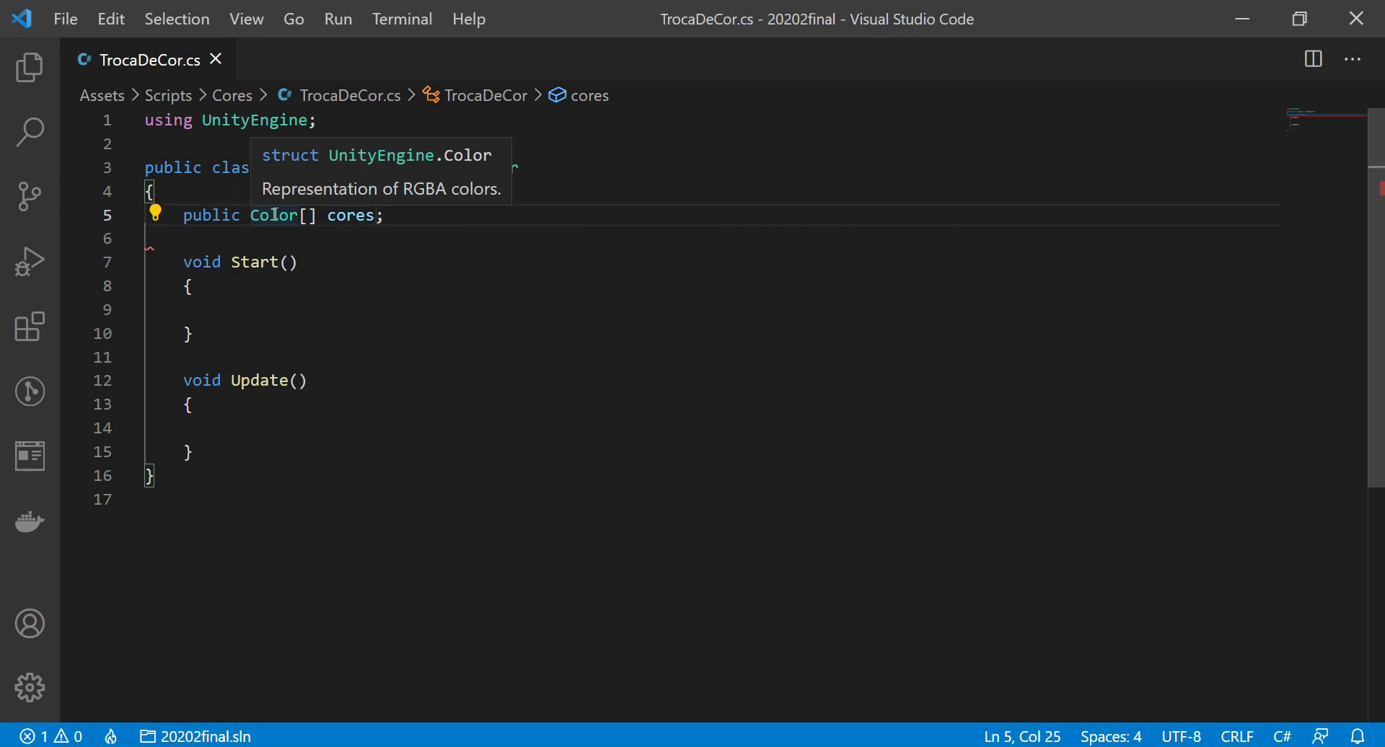
pyautogui.moveTo(204, 453); pyautogui.dragTo(87, 392)
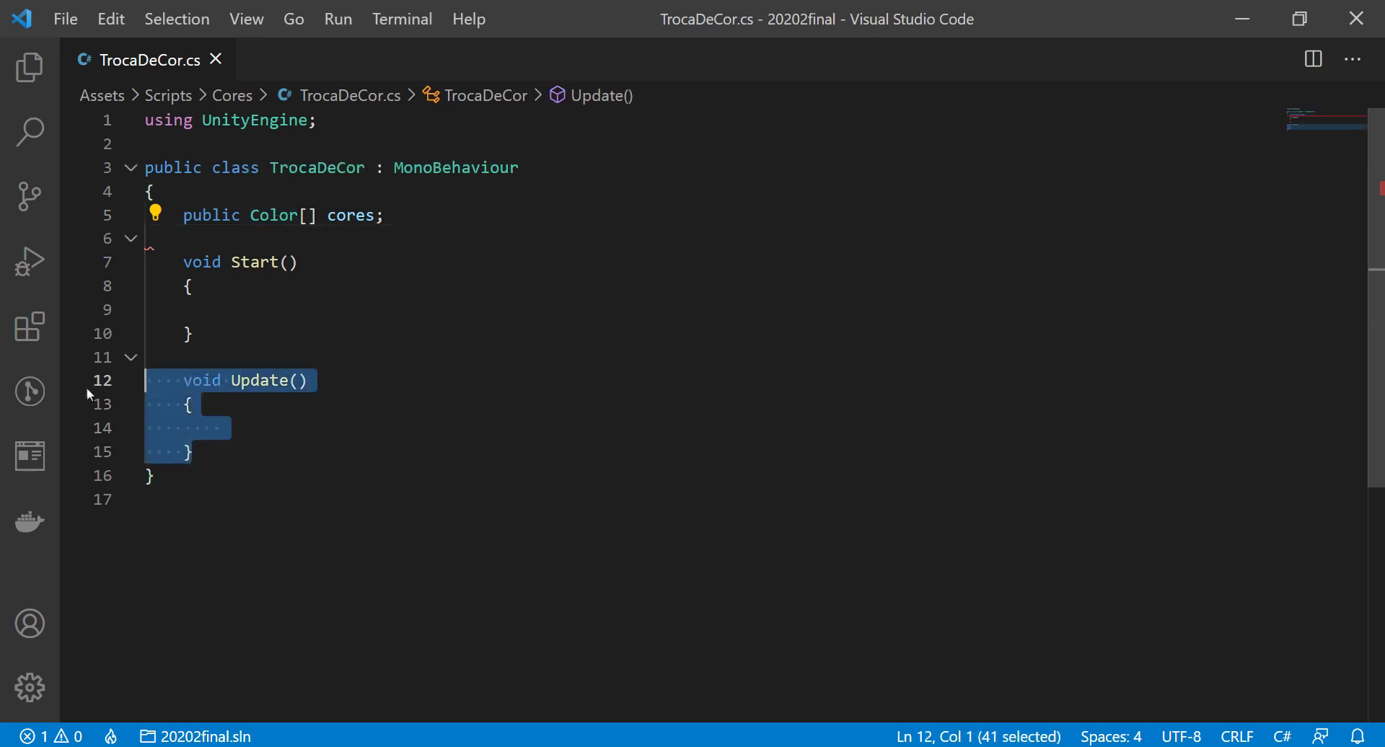
# - Delete the Update method and clear the stray 'get' text typed inside Start, saving
pyautogui.press('BackSpace')
pyautogui.press('BackSpace')
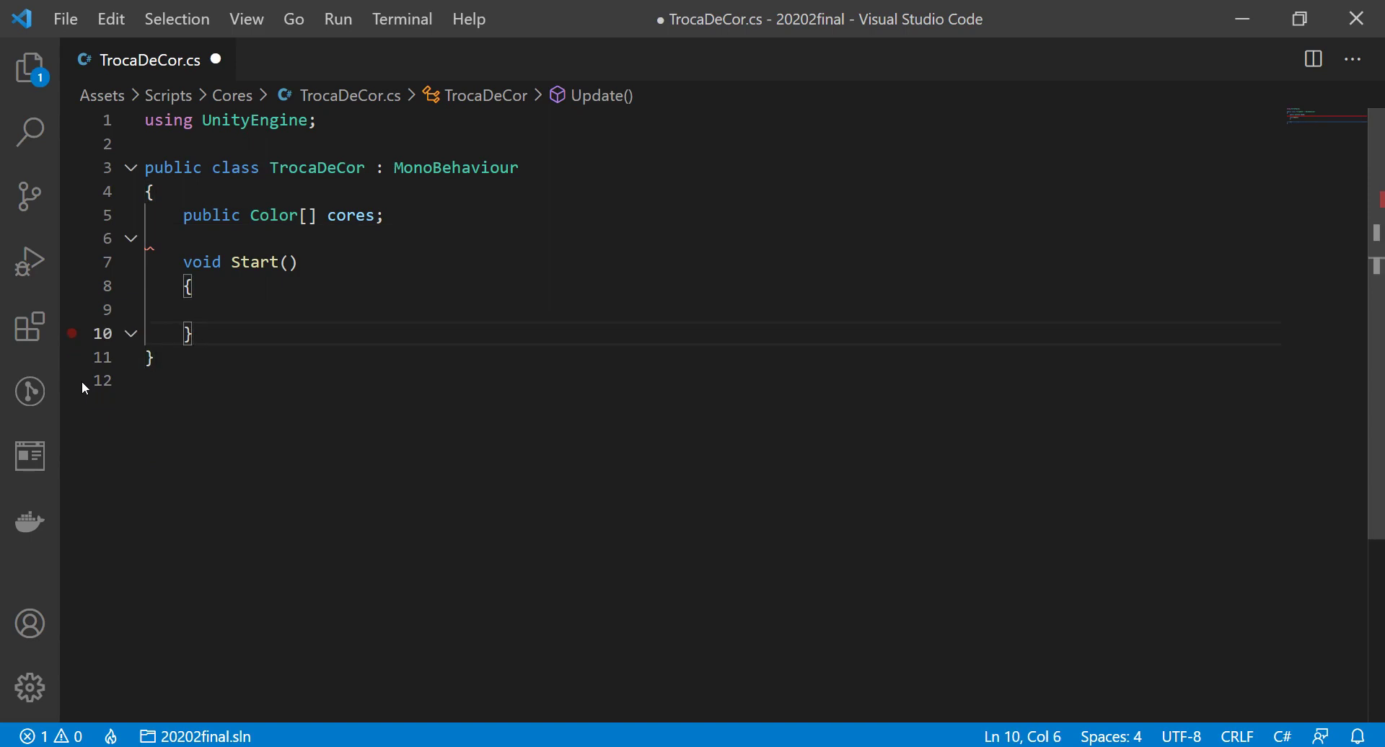
pyautogui.hotkey('ctrl', 's')
pyautogui.click(247, 302)
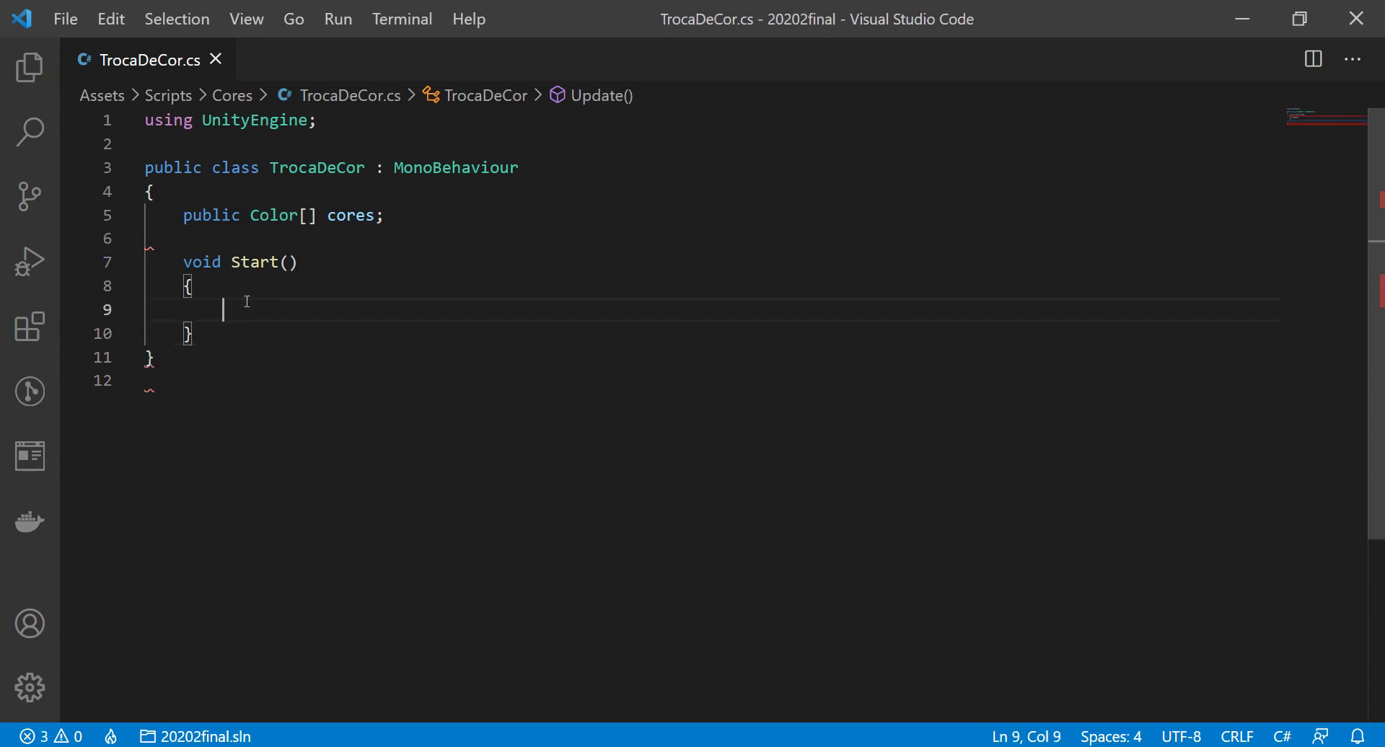
pyautogui.write('Mater')
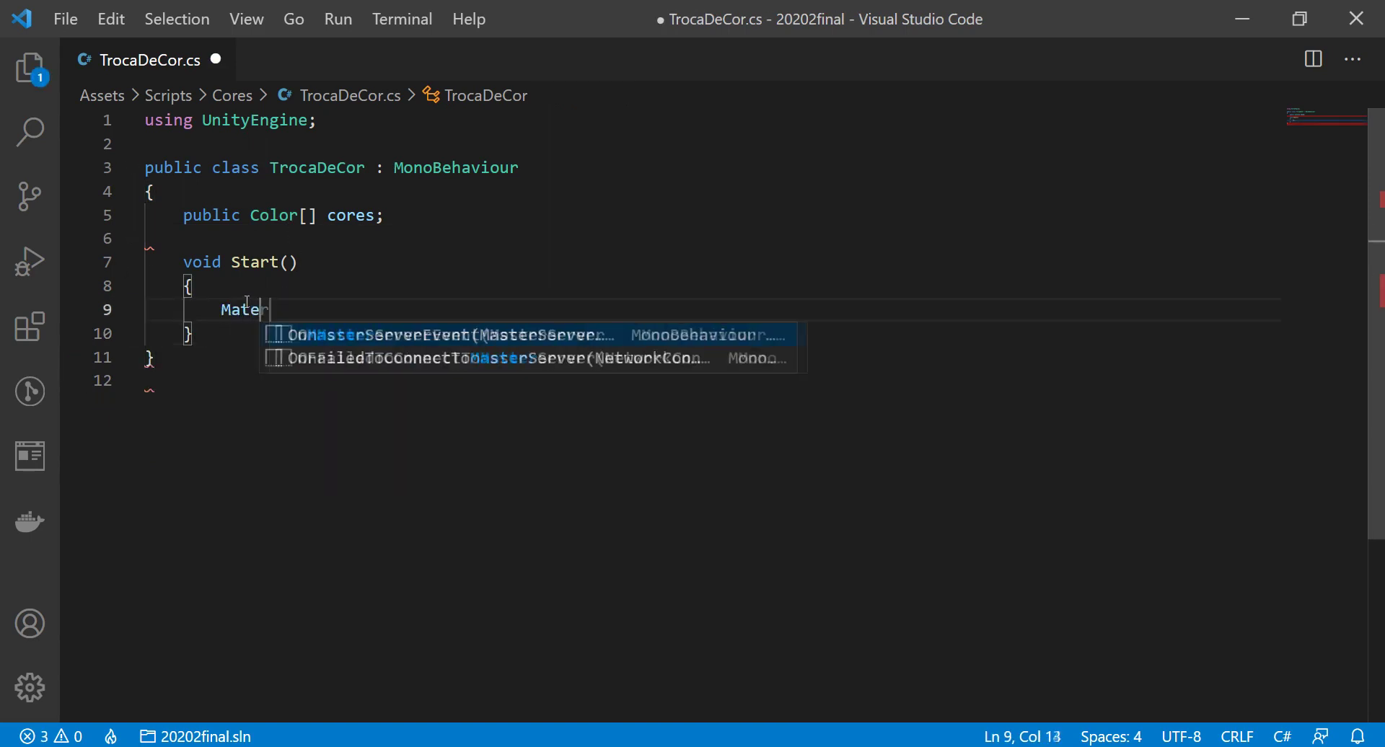
pyautogui.press('BackSpace')
pyautogui.press('BackSpace')
pyautogui.press('BackSpace')
pyautogui.press('BackSpace')
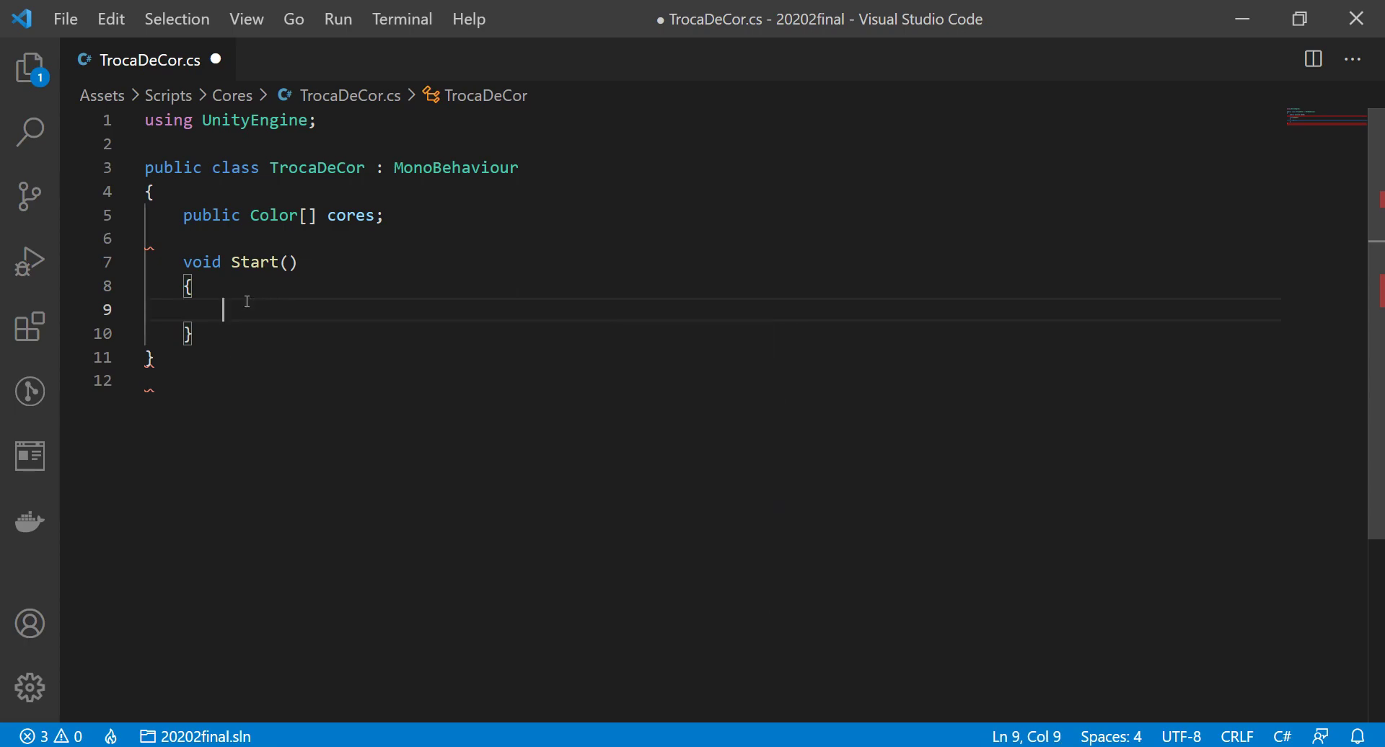
pyautogui.write('get')
pyautogui.press('BackSpace')
pyautogui.press('BackSpace')
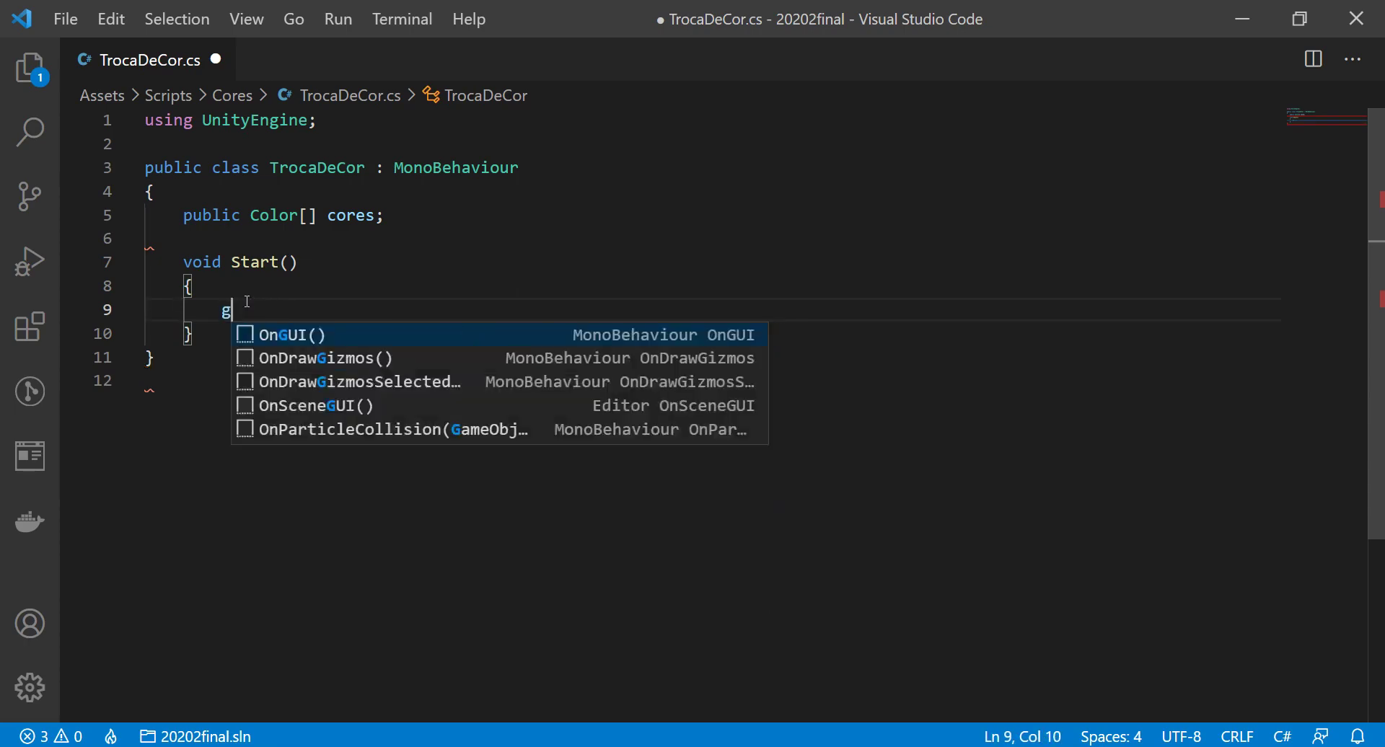
pyautogui.write('et')
pyautogui.hotkey('ctrl', 's')
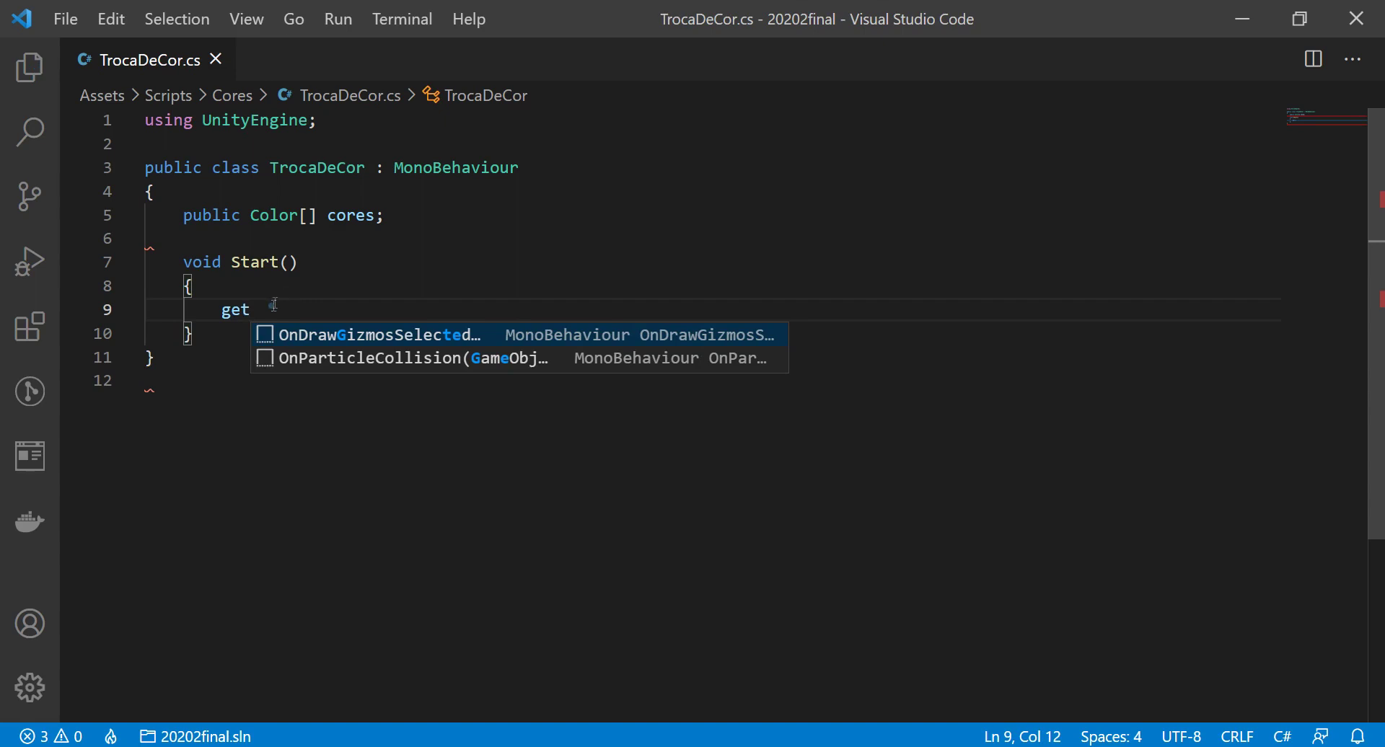
pyautogui.moveTo(250, 310); pyautogui.dragTo(225, 311)
pyautogui.press('BackSpace')
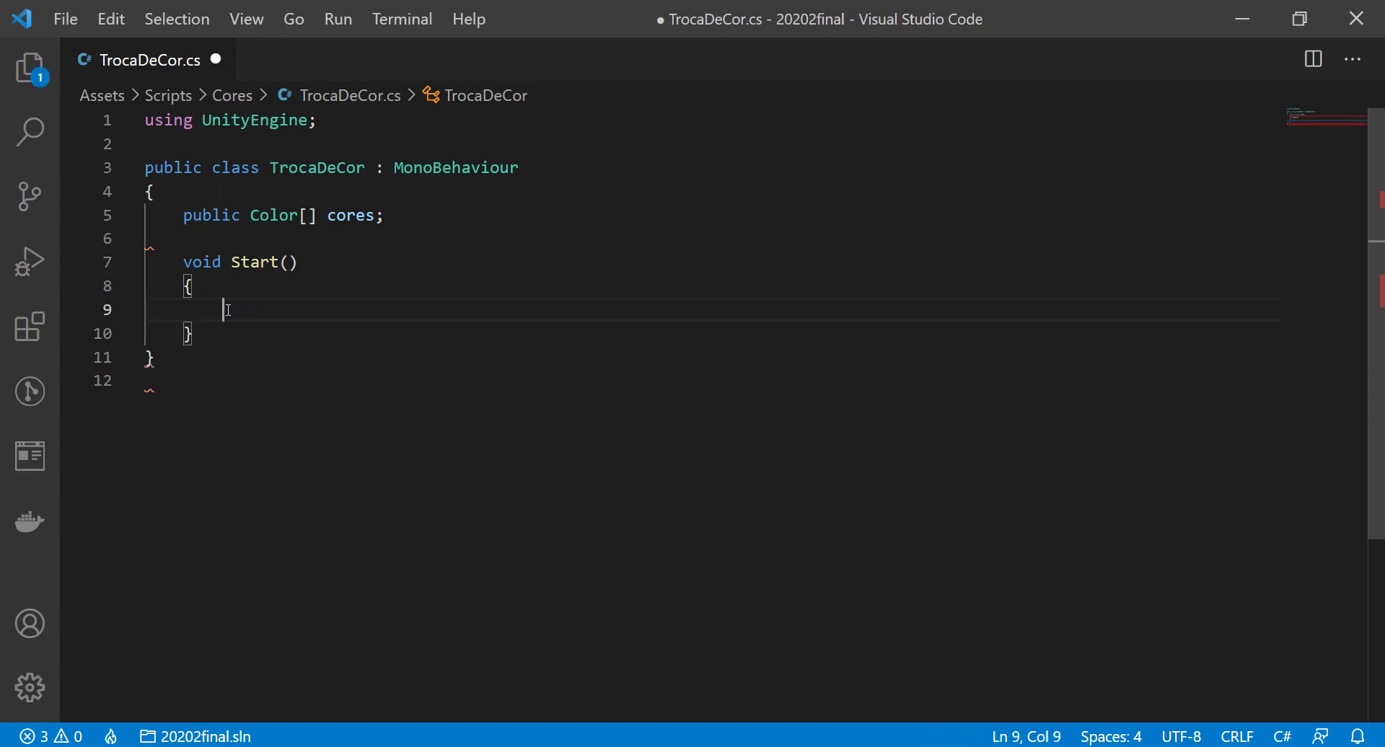
pyautogui.hotkey('ctrl', 's')
# - Draft 'GetComponent<Rendered>().material.color = new Color;' inside Start and save
pyautogui.click(364, 310)
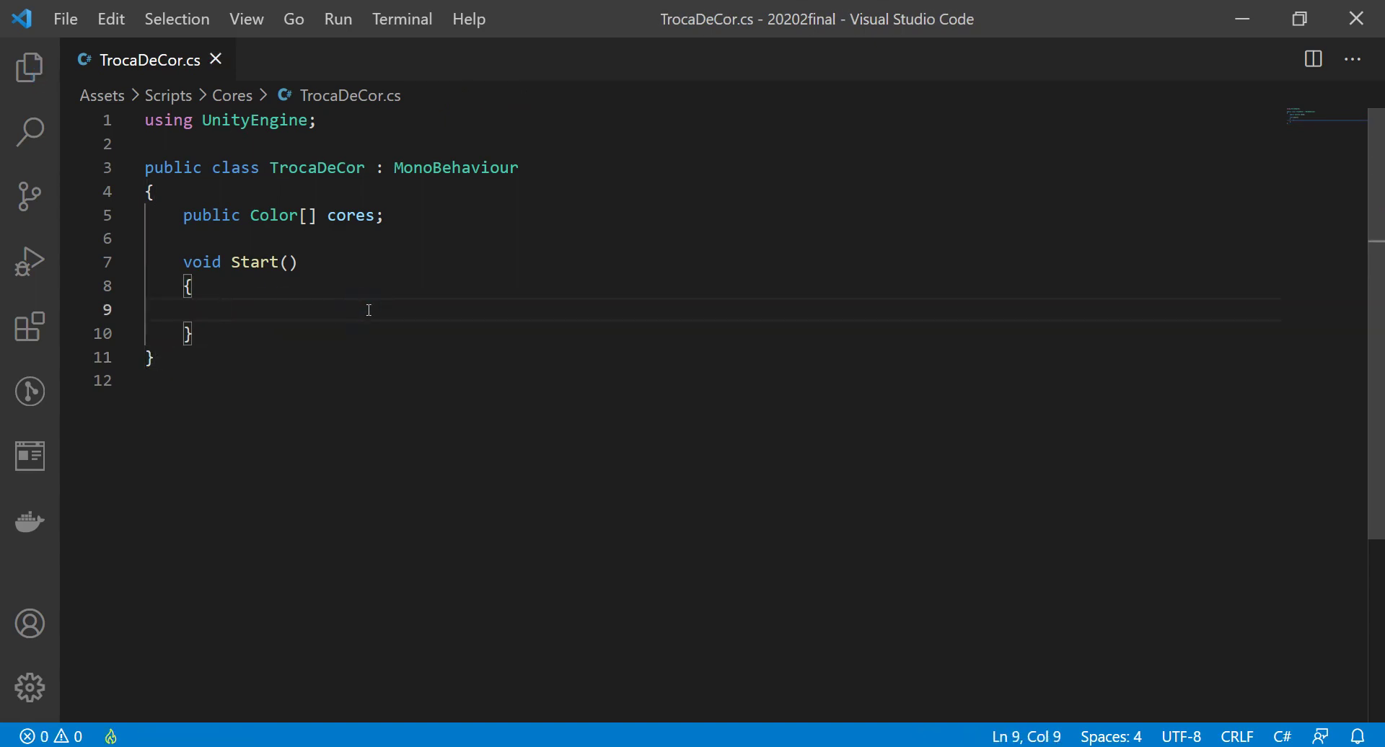
pyautogui.write('GetComponent<Rendered>')
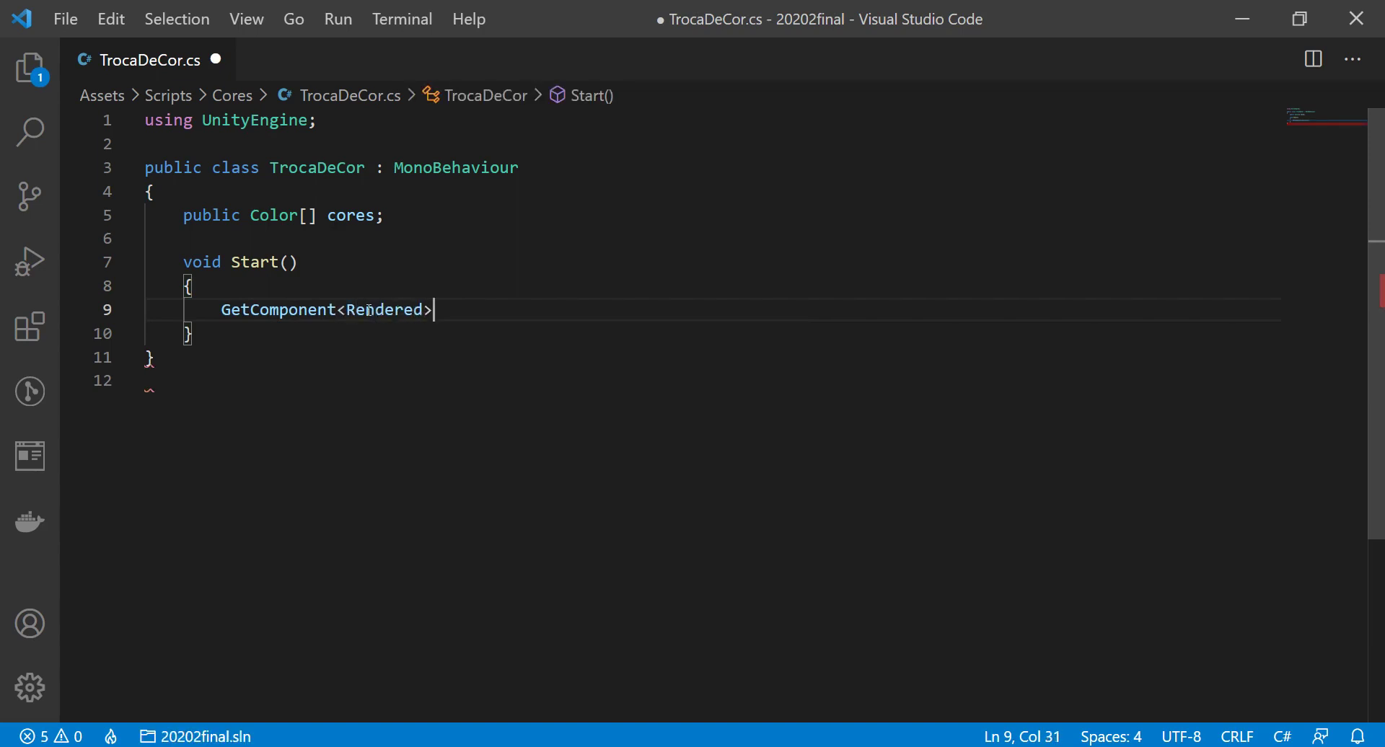
pyautogui.write('().')
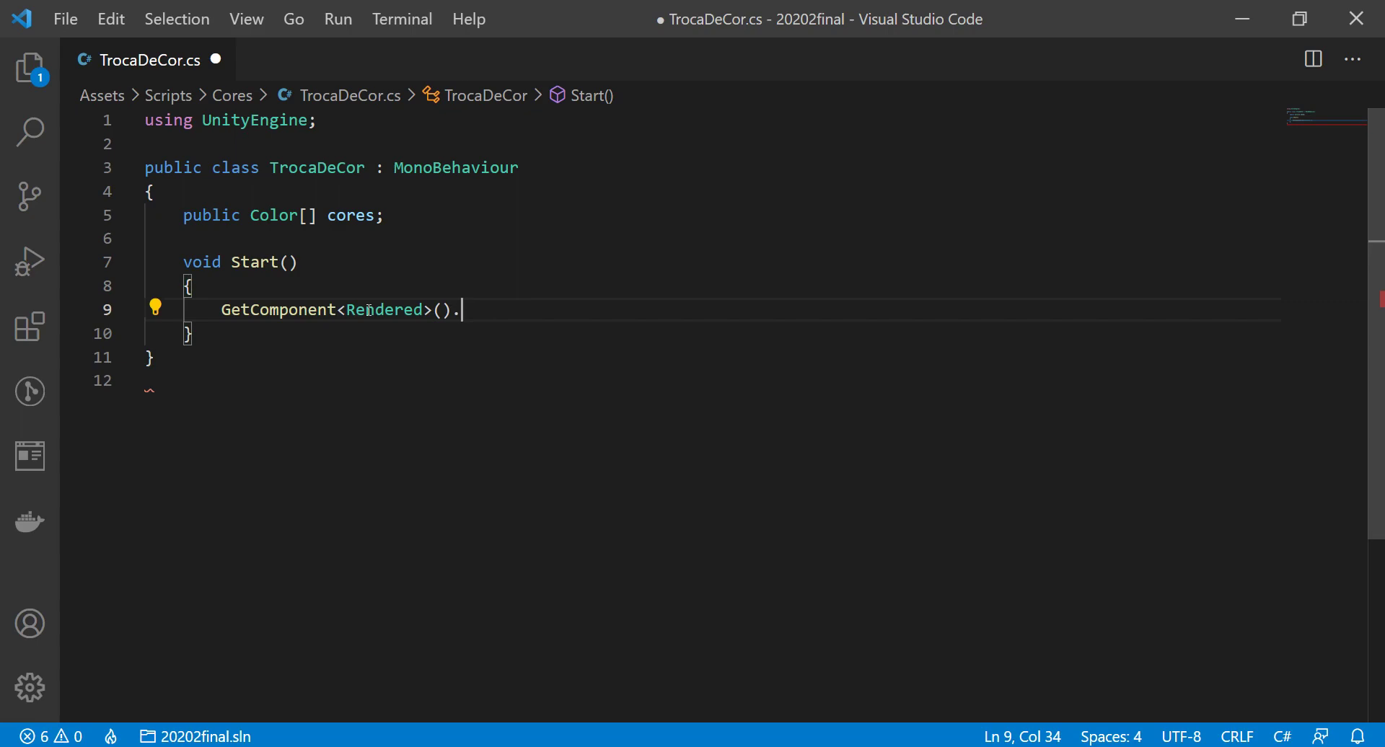
pyautogui.write('materiak')
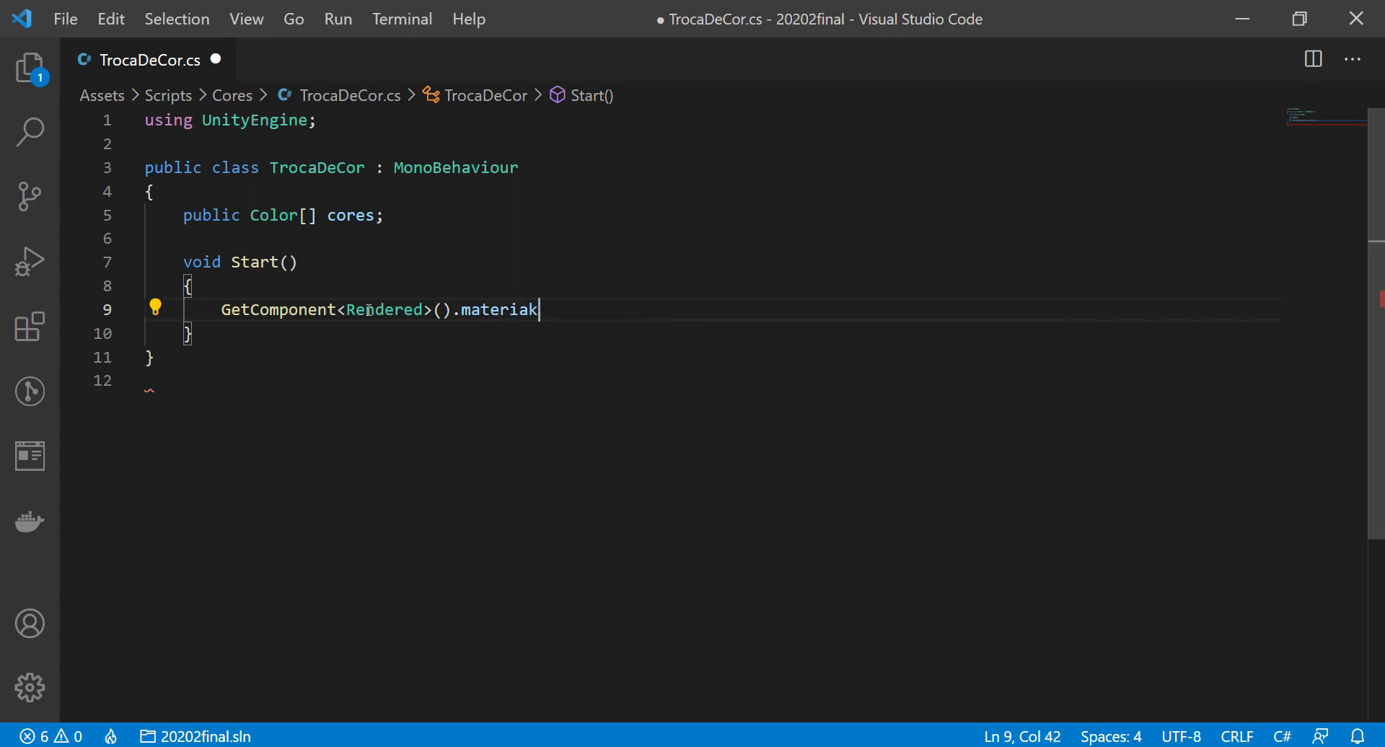
pyautogui.press('BackSpace')
pyautogui.write('l.colort')
pyautogui.press('BackSpace')
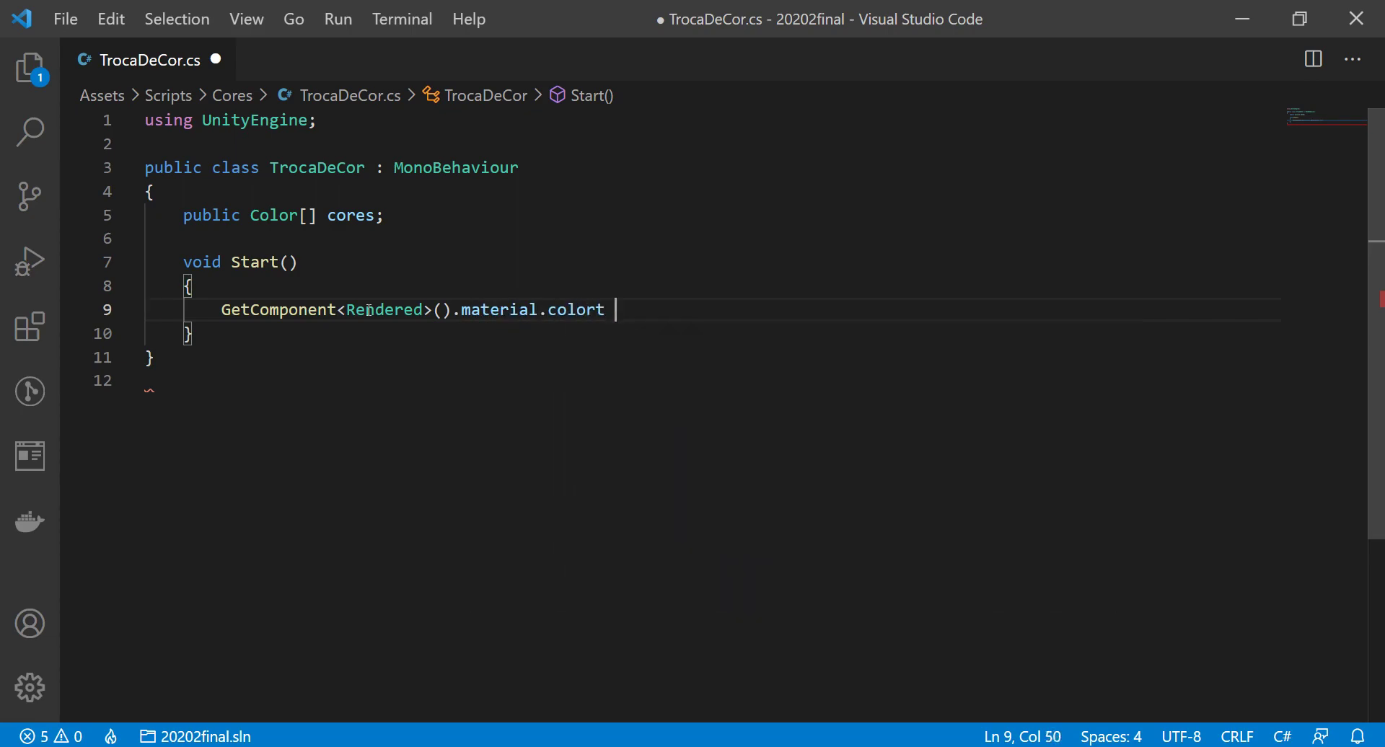
pyautogui.press('BackSpace')
pyautogui.write('= new Color()/')
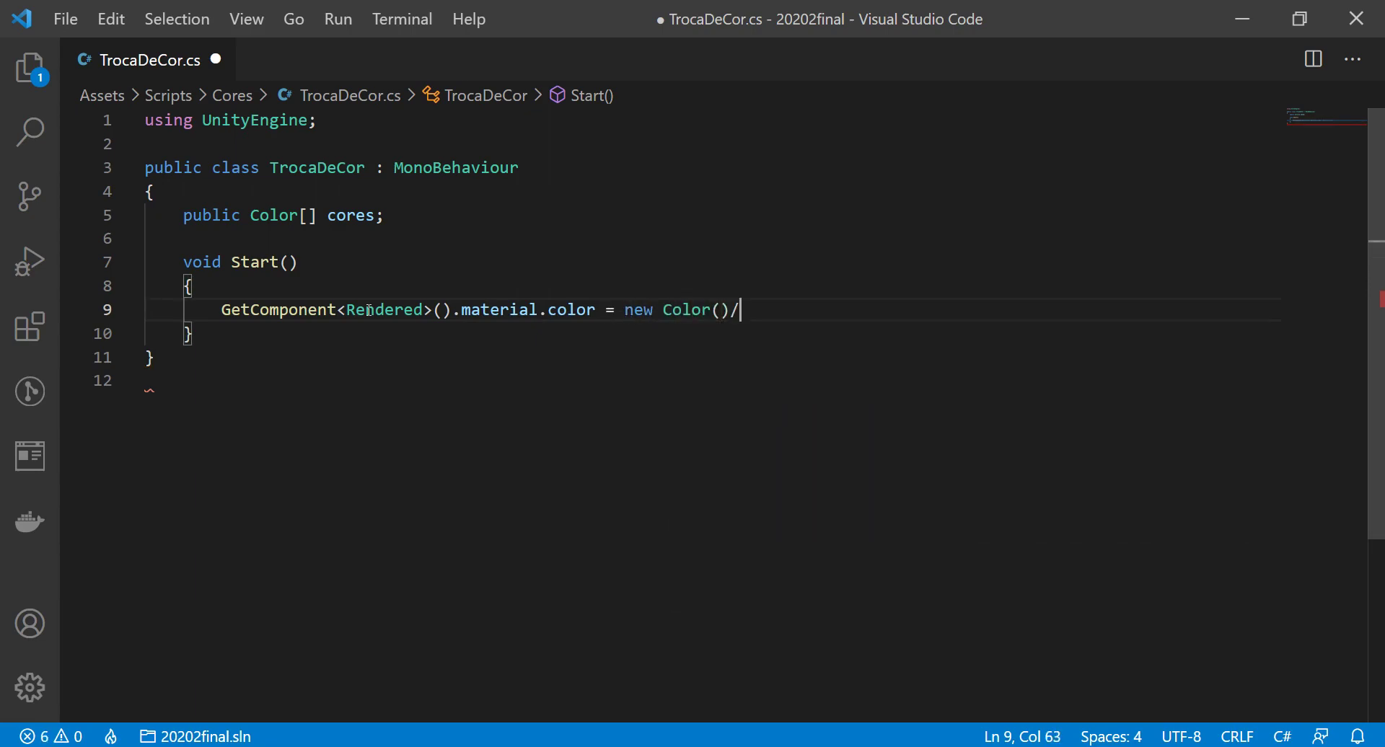
pyautogui.press('BackSpace')
pyautogui.press('BackSpace')
pyautogui.write(';')
pyautogui.press('Return')
pyautogui.hotkey('ctrl', 's')
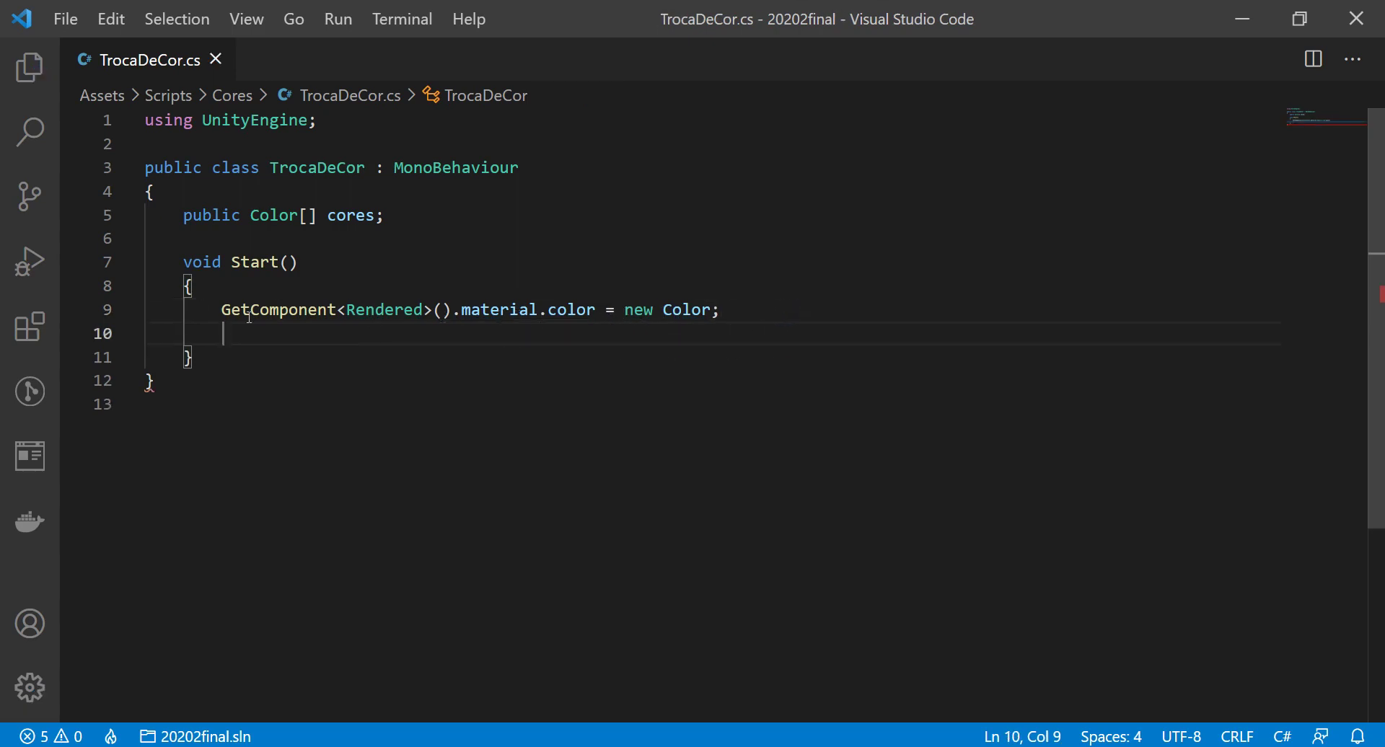
# - Remove the draft GetComponent line from Start
pyautogui.click(106, 311)
pyautogui.press('Delete')
pyautogui.press('End')
pyautogui.press('BackSpace')
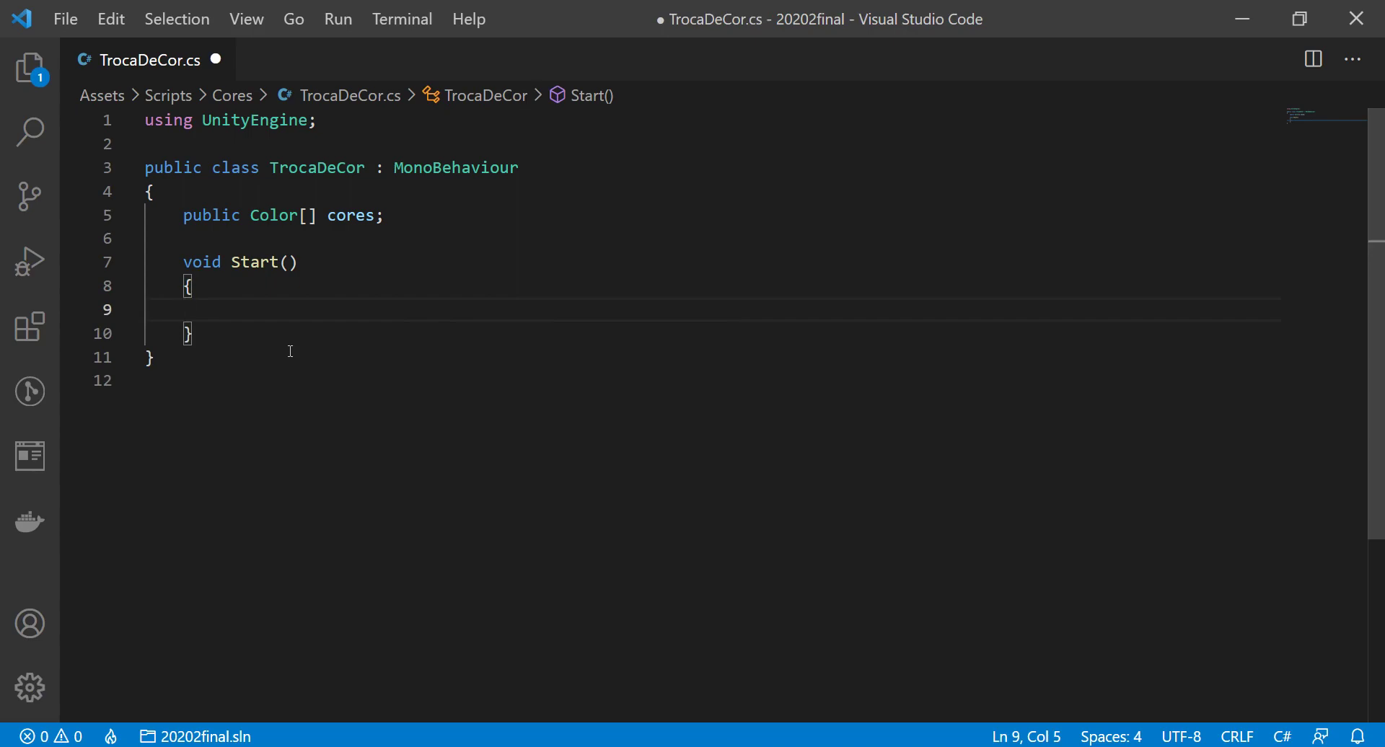
# - Write 'GetComponent<Renderer>().material.color =' in Start using IntelliSense completions
pyautogui.write('get')
pyautogui.press('Down')
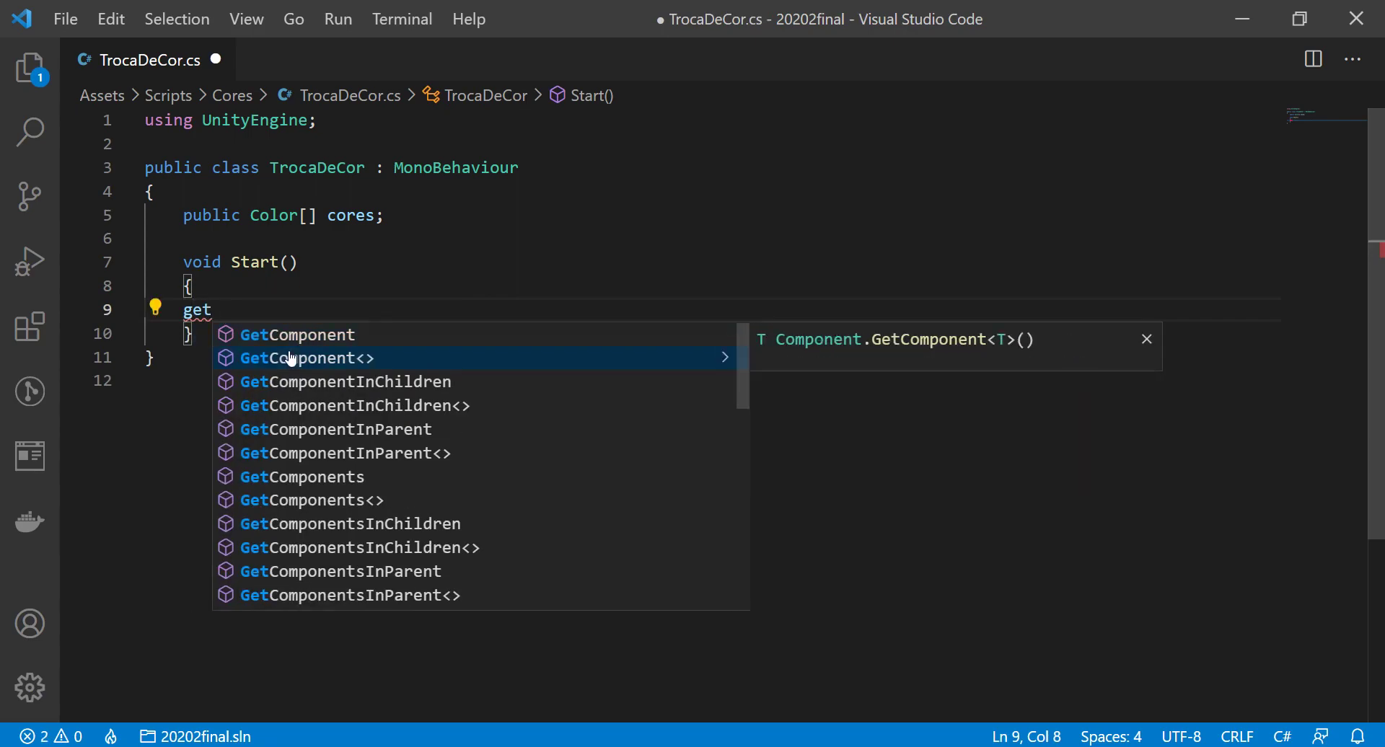
pyautogui.press('Return')
pyautogui.write('<>')
pyautogui.press('Left')
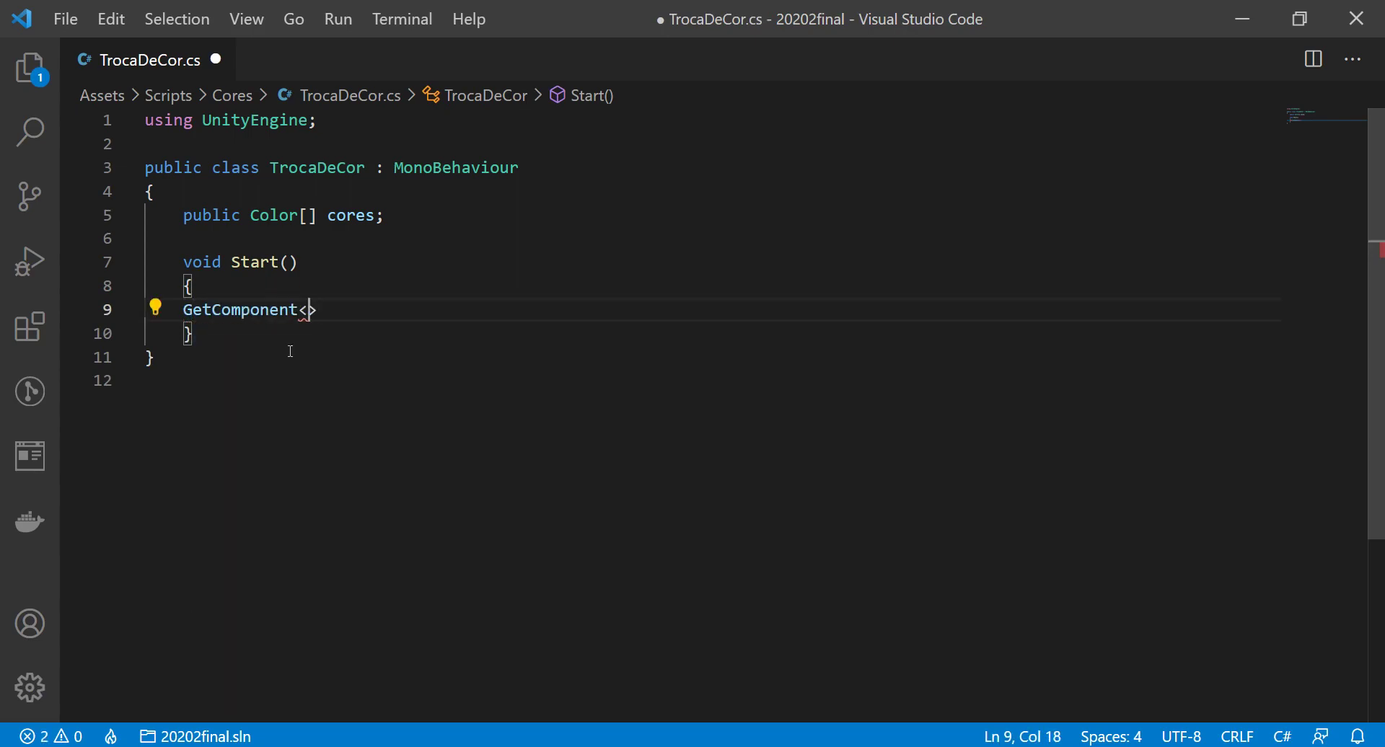
pyautogui.write('Render')
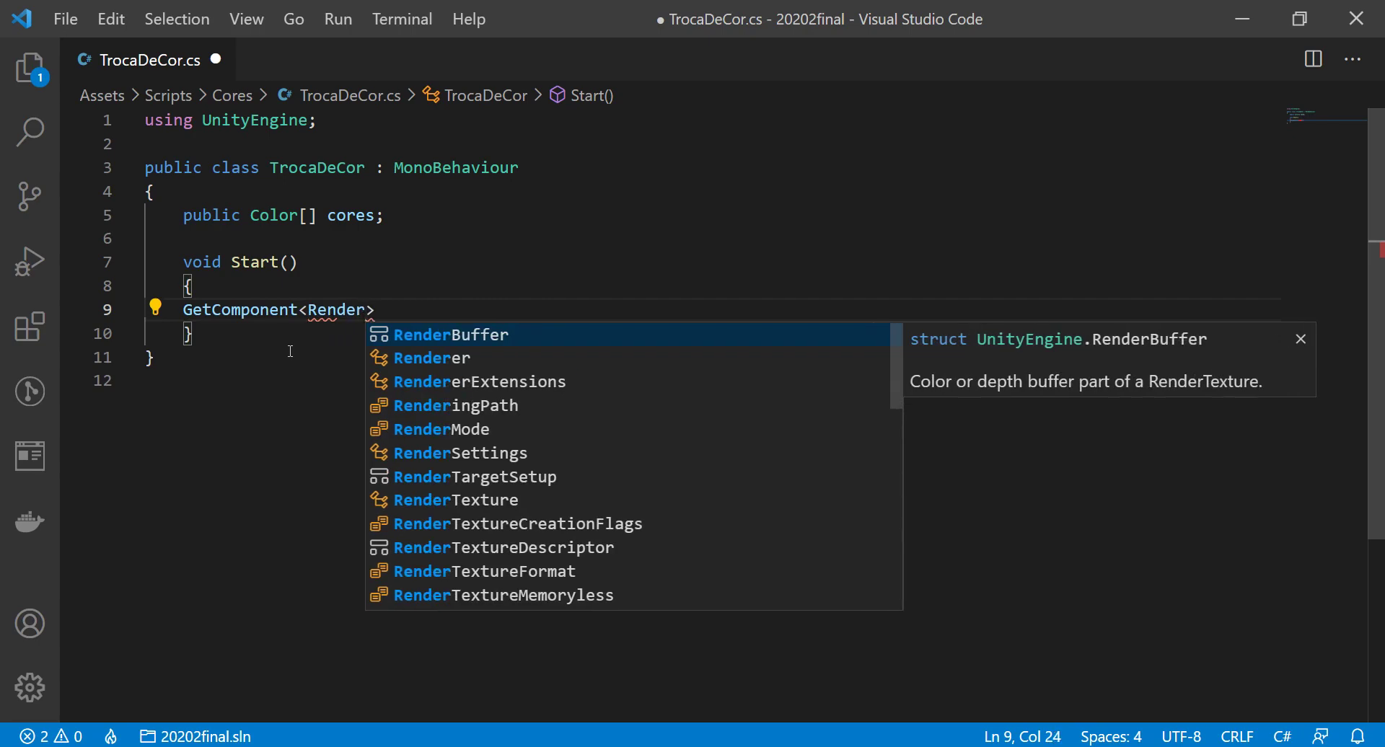
pyautogui.press('Down')
pyautogui.press('Return')
pyautogui.press('Right')
pyautogui.write('().')
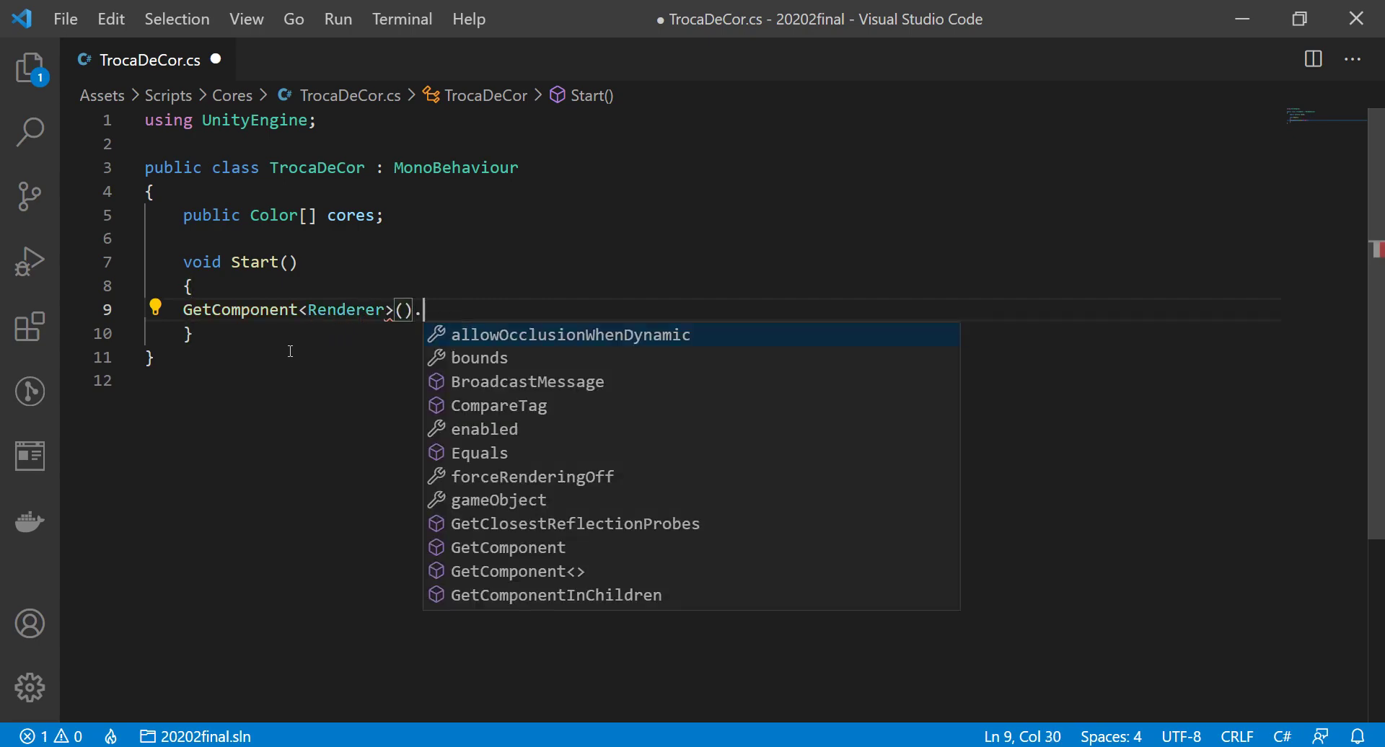
pyautogui.write('mate')
pyautogui.press('Return')
pyautogui.write('.ccol')
pyautogui.press('BackSpace')
pyautogui.press('BackSpace')
pyautogui.press('BackSpace')
pyautogui.write('olor')
pyautogui.press('Escape')
pyautogui.write('=')
# - Add a 'Color c =' declaration on a new line above the color assignment
pyautogui.press('Home')
pyautogui.press('Return')
pyautogui.press('Up')
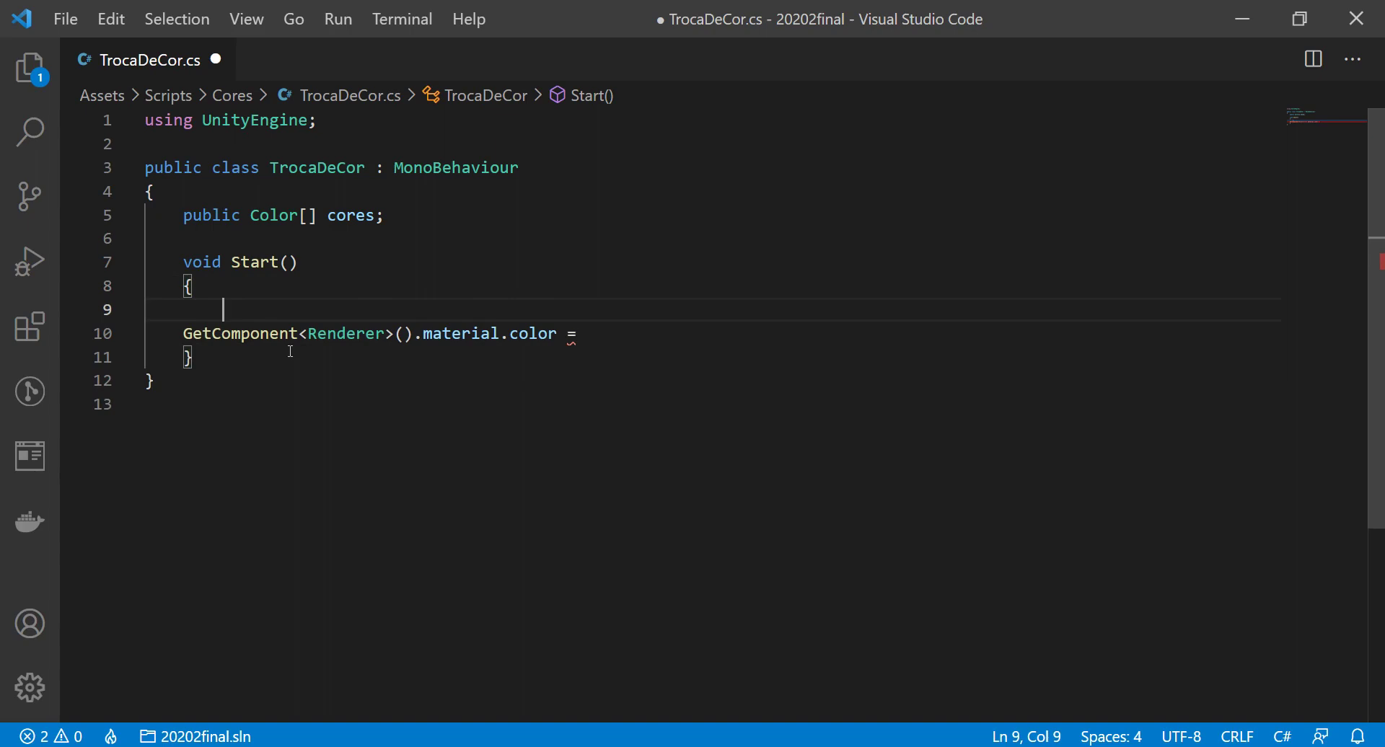
pyautogui.write('Color')
pyautogui.press('Up')
pyautogui.press('Down')
pyautogui.press('Down')
pyautogui.press('Escape')
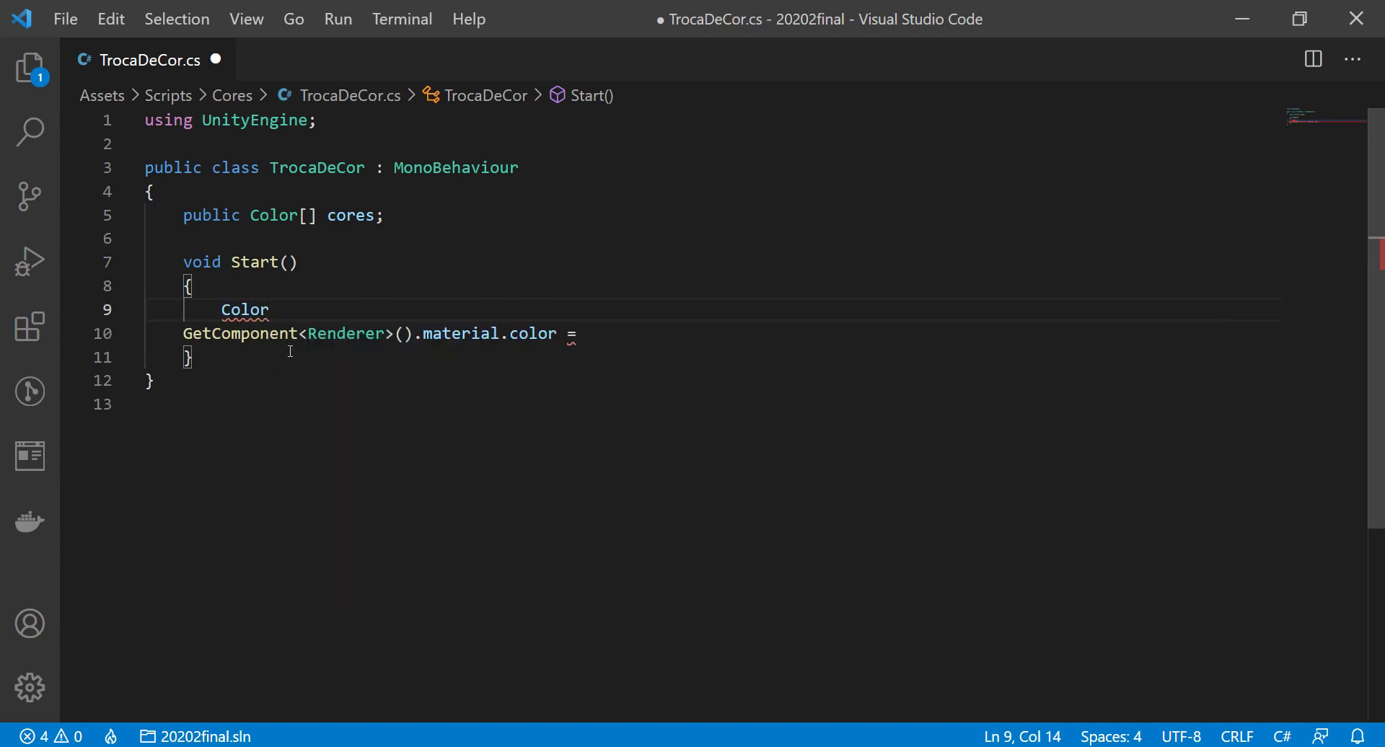
pyautogui.write(' c =')
pyautogui.doubleClick(353, 214)
# - Complete the declaration as 'Color c = cores[];'
pyautogui.hotkey('ctrl', 'c')
pyautogui.click(355, 309)
pyautogui.hotkey('ctrl', 'v')
pyautogui.write('[')
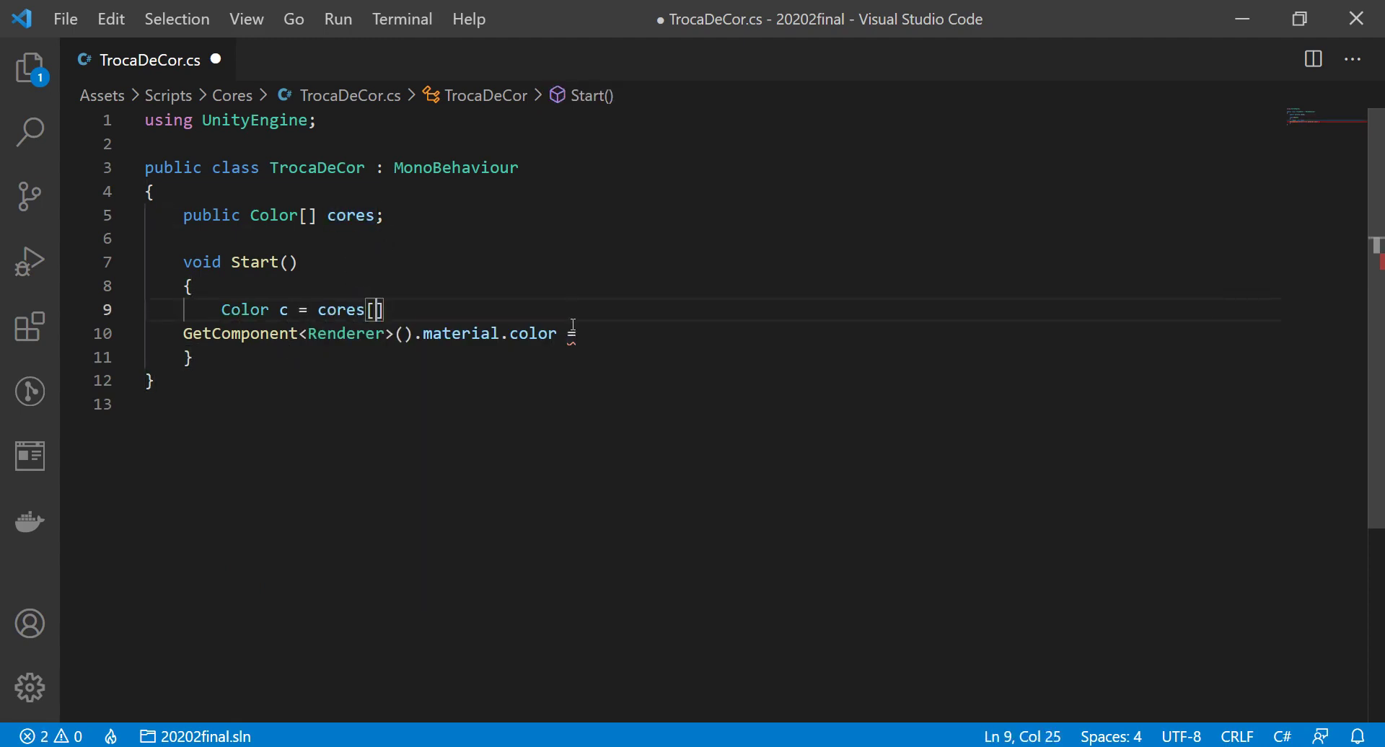
pyautogui.write('];')
pyautogui.press('Return')
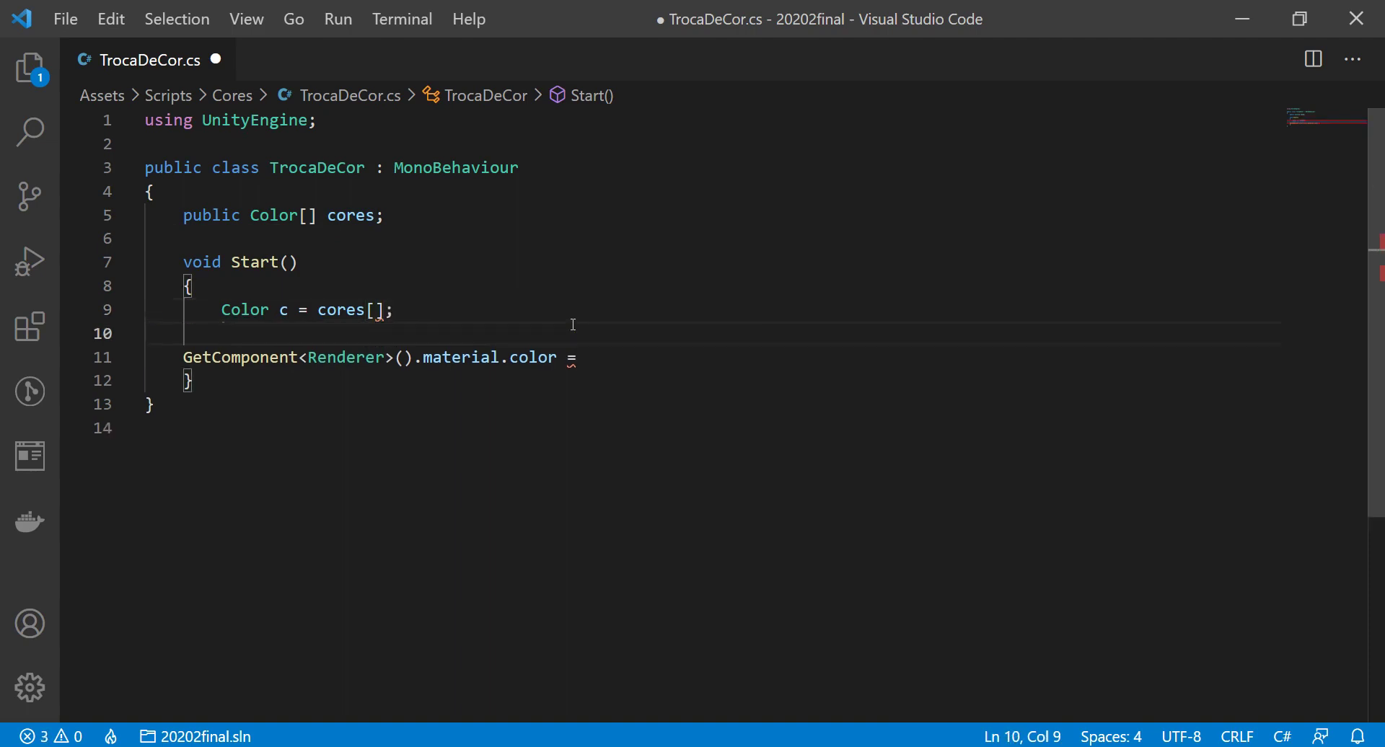
# - Indent the GetComponent line, assign c to the material color, and save
pyautogui.click(183, 357)
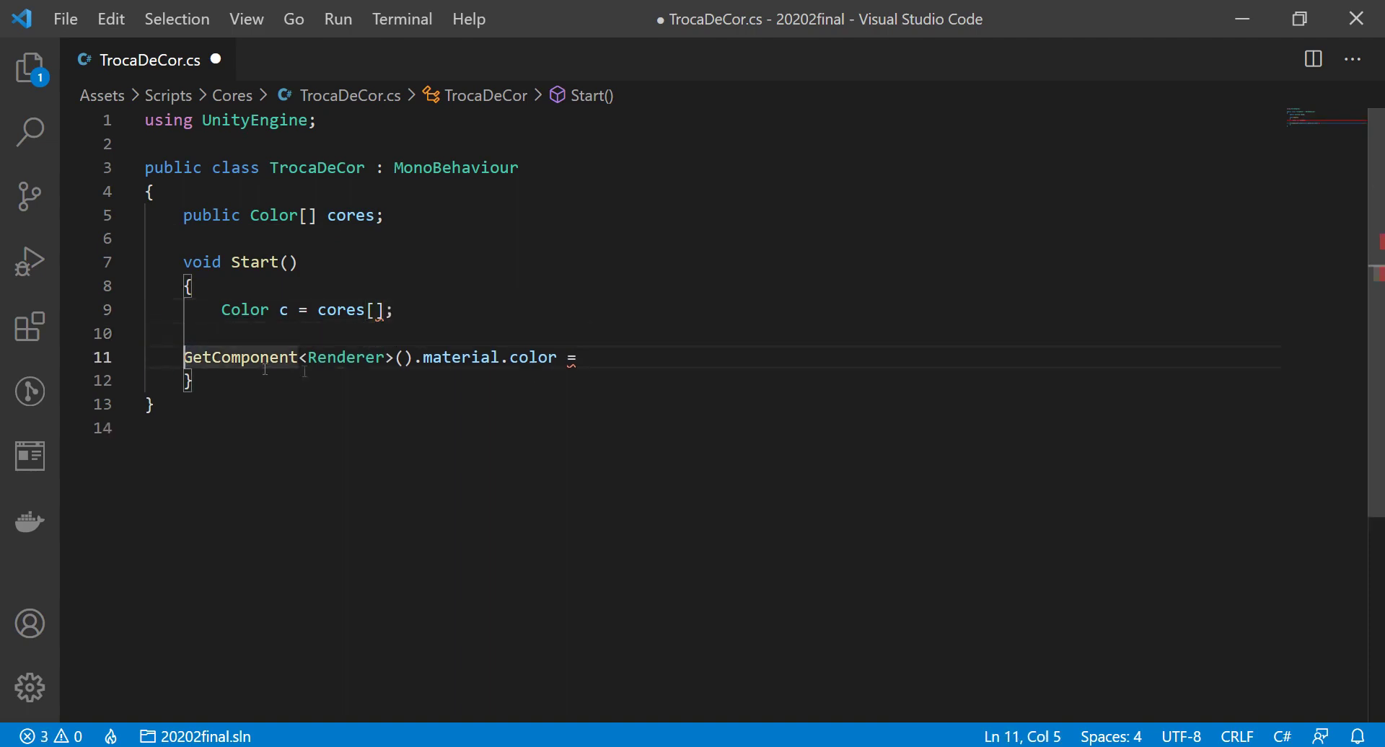
pyautogui.press('Tab')
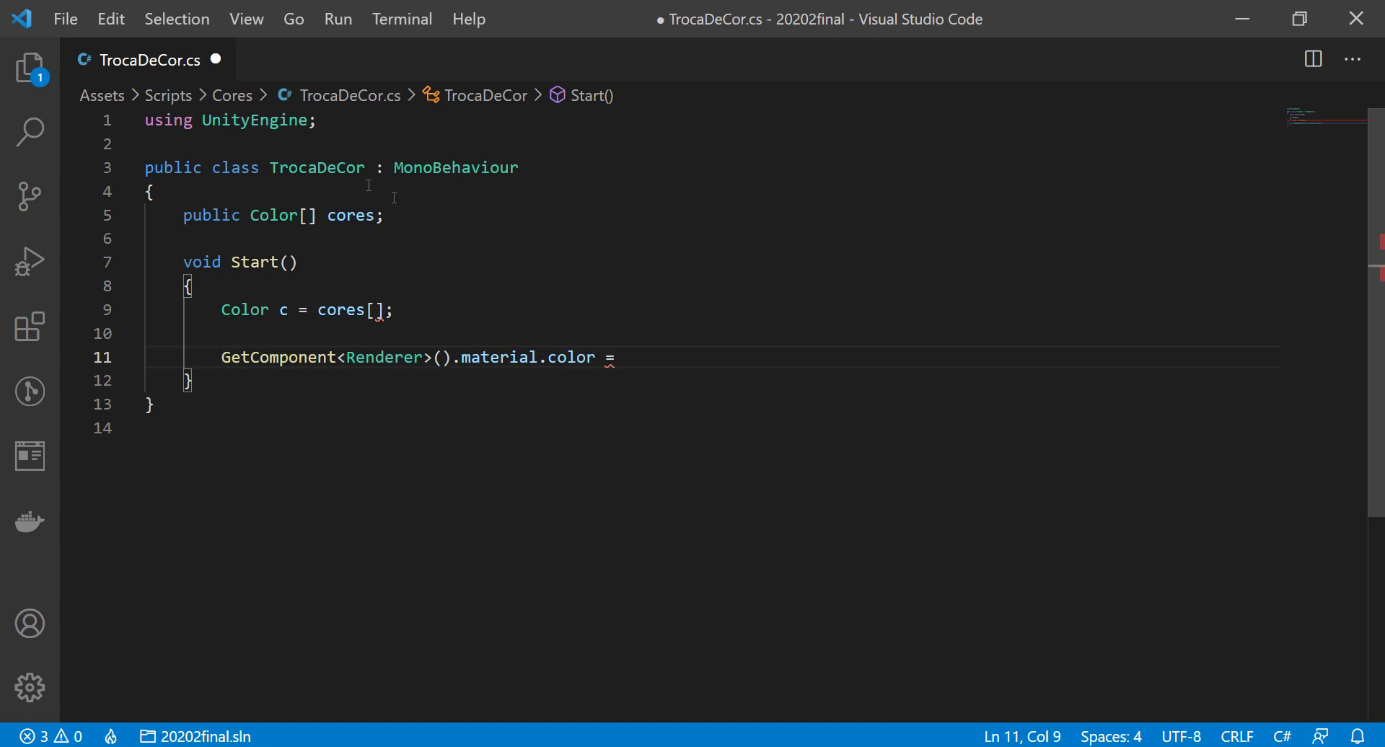
pyautogui.moveTo(289, 311); pyautogui.dragTo(280, 311)
pyautogui.click(644, 357)
pyautogui.write('c;')
pyautogui.press('Left')
pyautogui.press('Left')
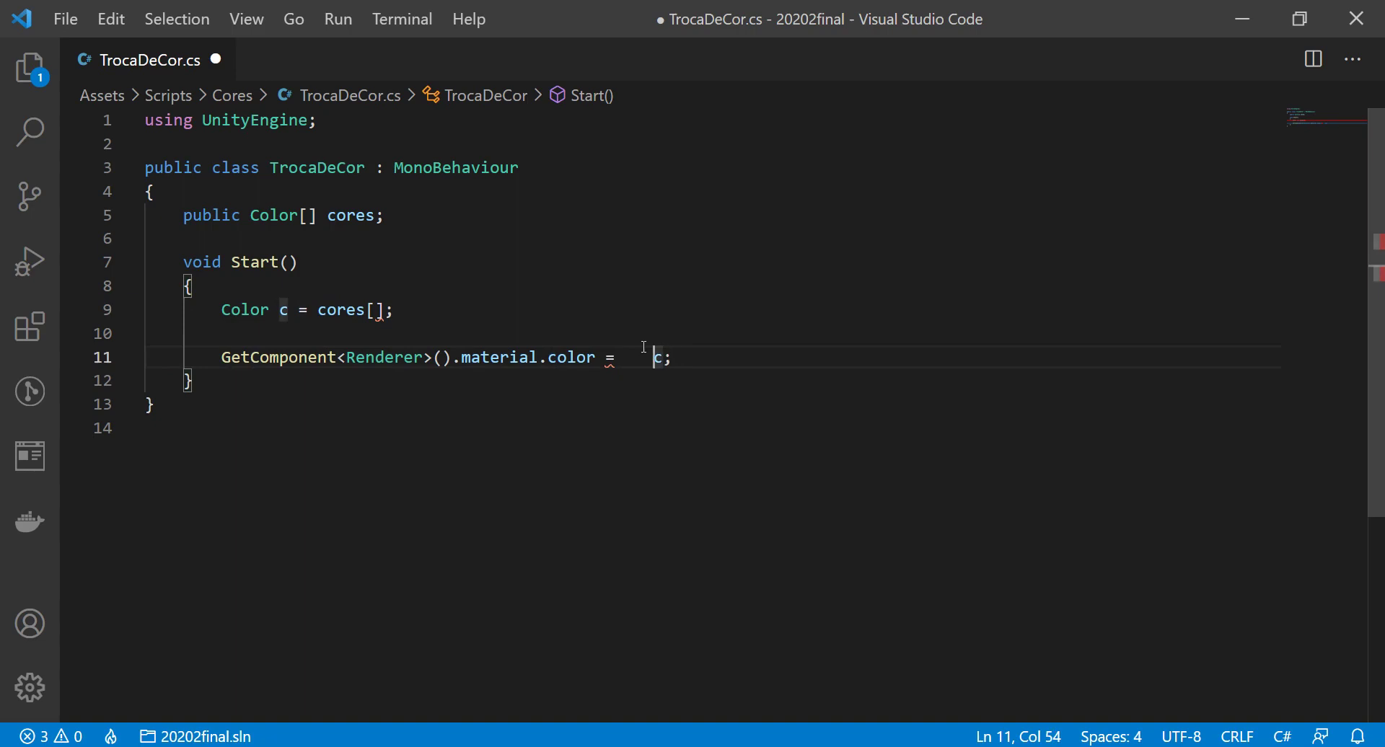
pyautogui.hotkey('shift', 'Left')
pyautogui.hotkey('shift', 'Left')
pyautogui.hotkey('shift', 'Left')
pyautogui.press('BackSpace')
pyautogui.hotkey('ctrl', 's')
# - Set the index to cores[1], save, and begin an 'if(cores.L' check atop Start
pyautogui.click(383, 310)
pyautogui.write('1')
pyautogui.hotkey('ctrl', 's')
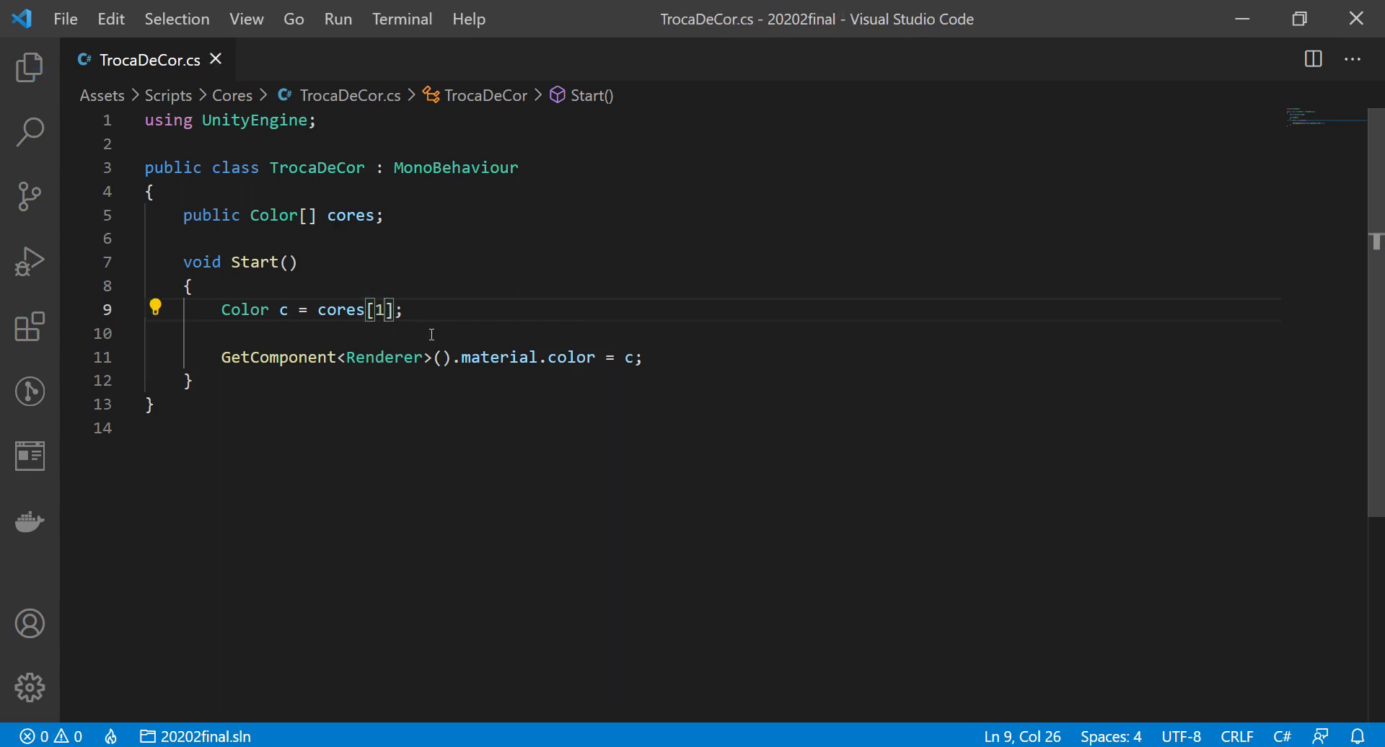
pyautogui.doubleClick(342, 216)
pyautogui.click(347, 282)
pyautogui.press('Return')
pyautogui.write('if(cores.L')
# - Complete the 'if (cores.Length == 0)' block with a return statement
pyautogui.press('Tab')
pyautogui.write('== 0)')
pyautogui.press('Return')
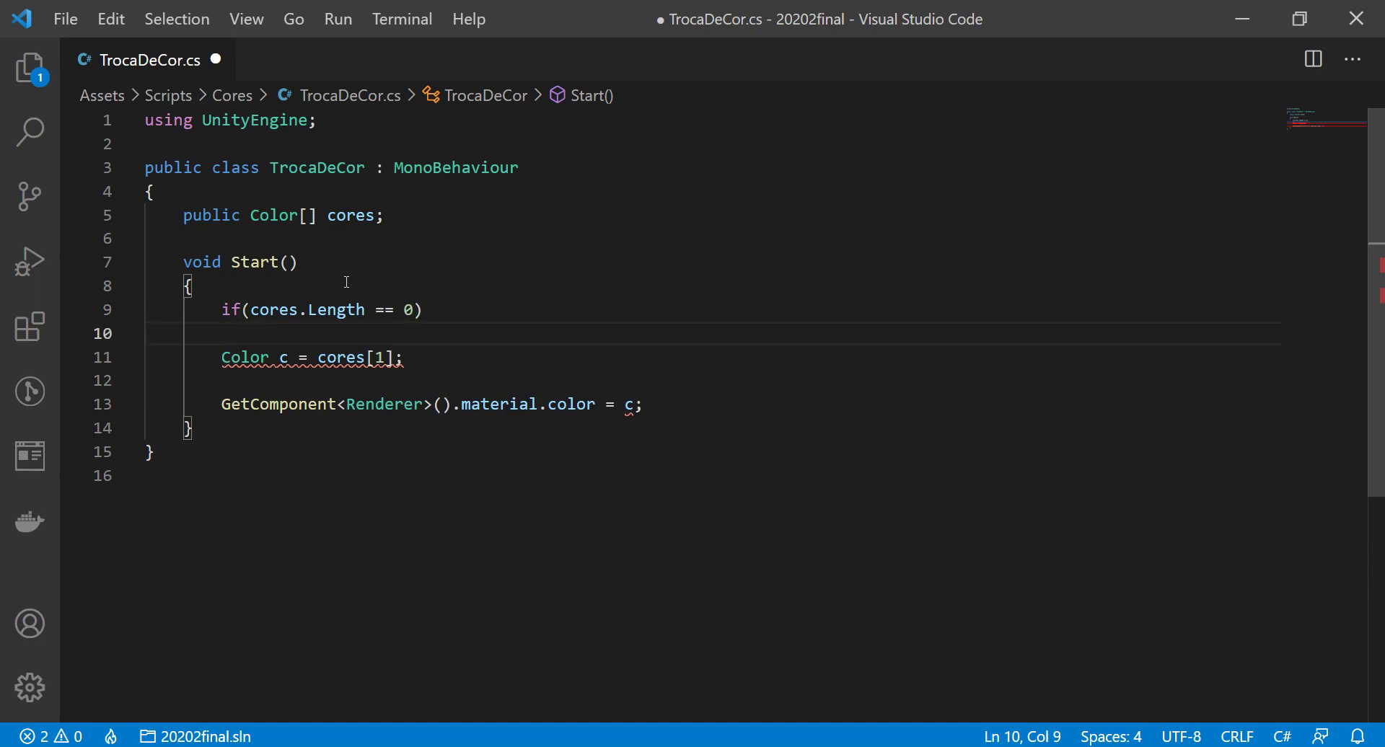
pyautogui.click(453, 311)
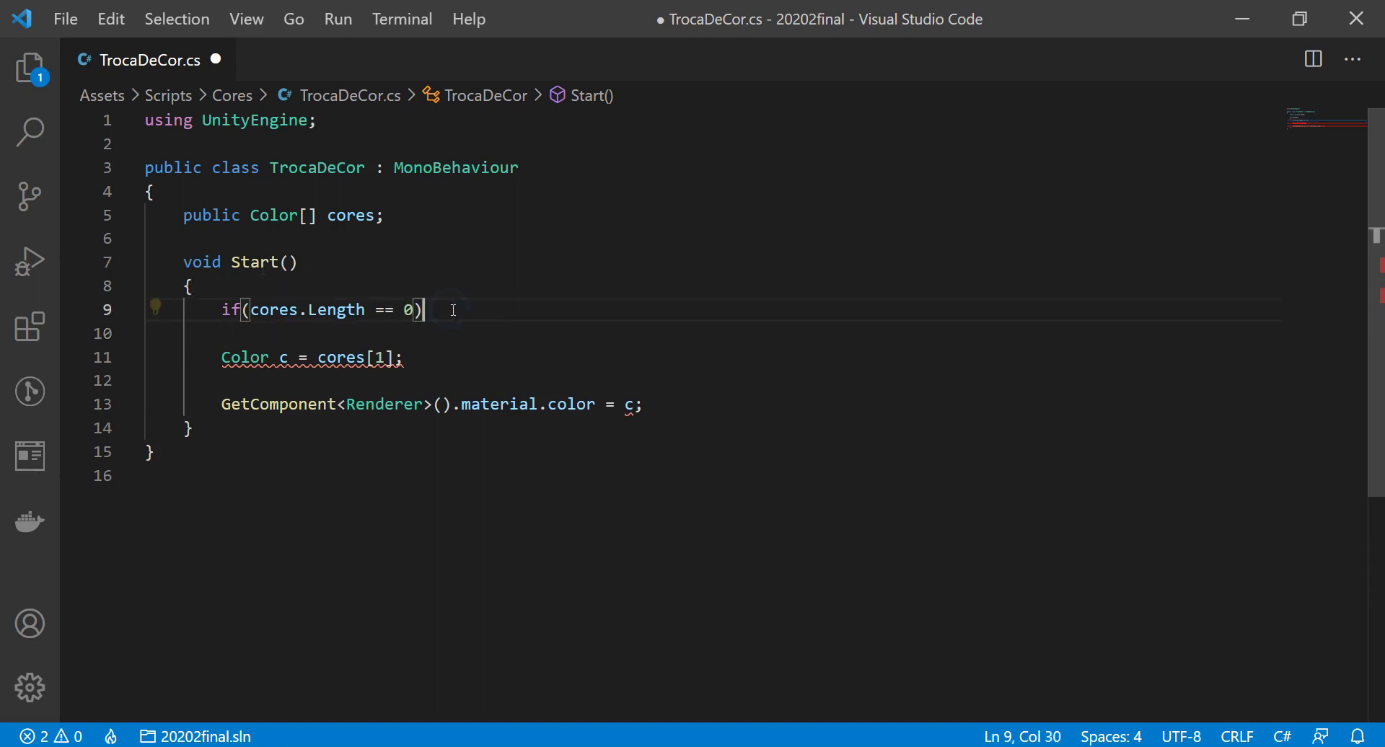
pyautogui.write('{')
pyautogui.press('Return')
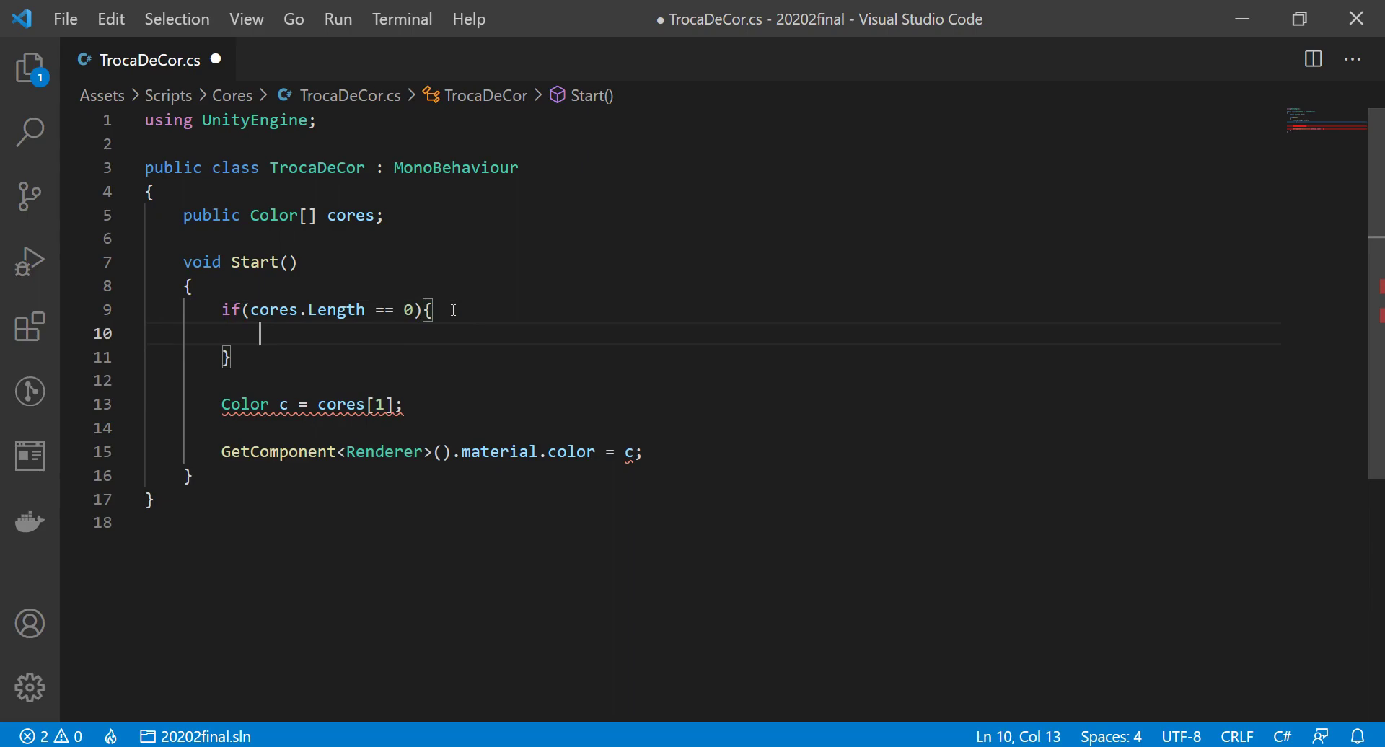
pyautogui.write('return;')
pyautogui.hotkey('ctrl', 'shift', 'Return')
# - Add Debug.LogWarning("Crie uma ou mais cores na lista.") inside the block and save
pyautogui.write('Debug.lo')
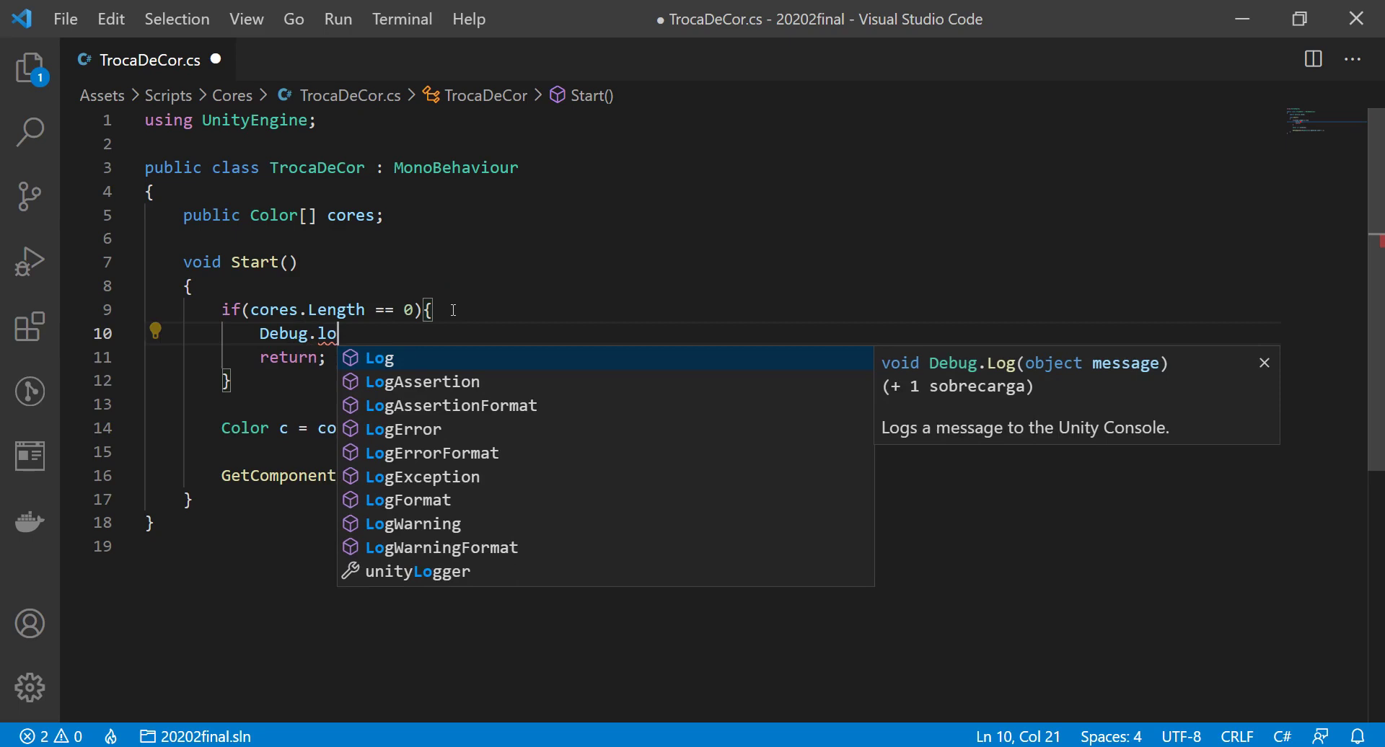
pyautogui.press('Down')
pyautogui.press('Down')
pyautogui.press('Down')
pyautogui.press('Down')
pyautogui.press('Down')
pyautogui.press('Down')
pyautogui.press('Down')
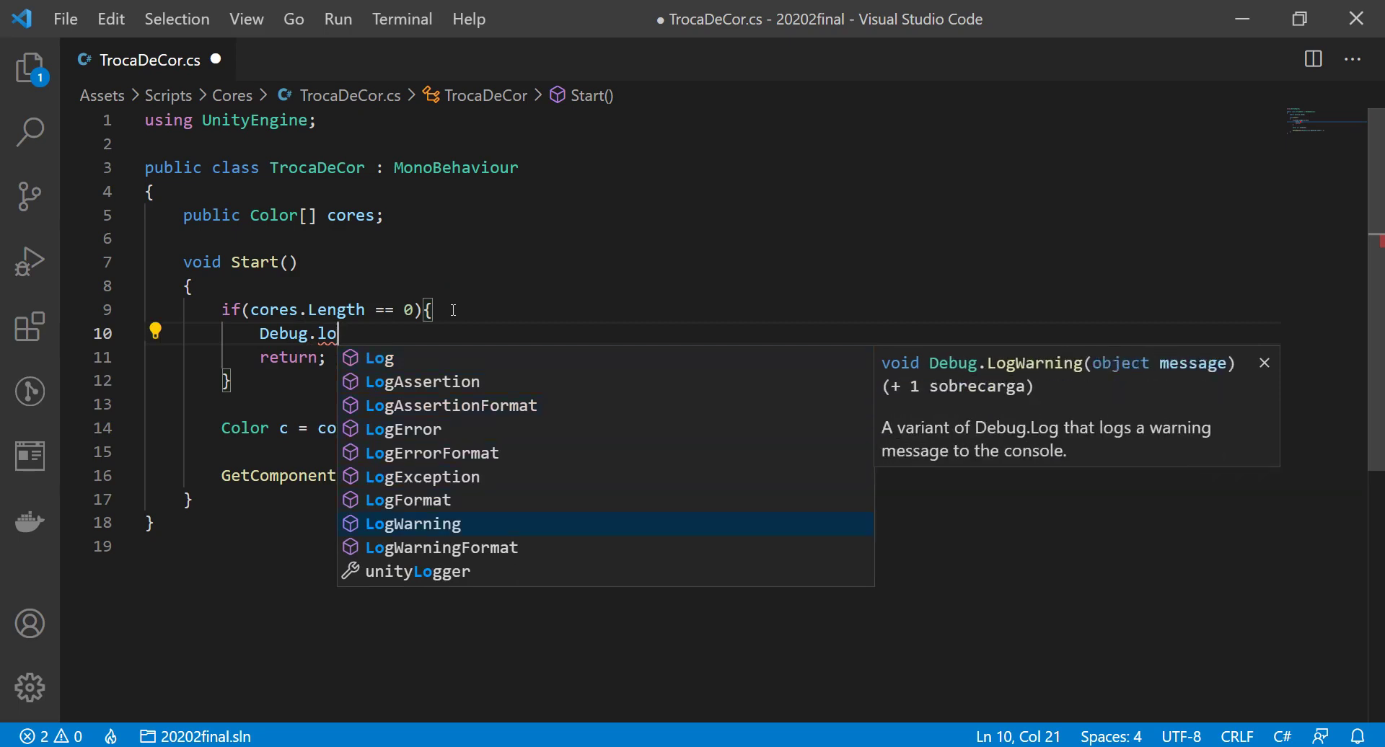
pyautogui.press('Return')
pyautogui.write('("");')
pyautogui.press('Left')
pyautogui.press('Left')
pyautogui.write('"')
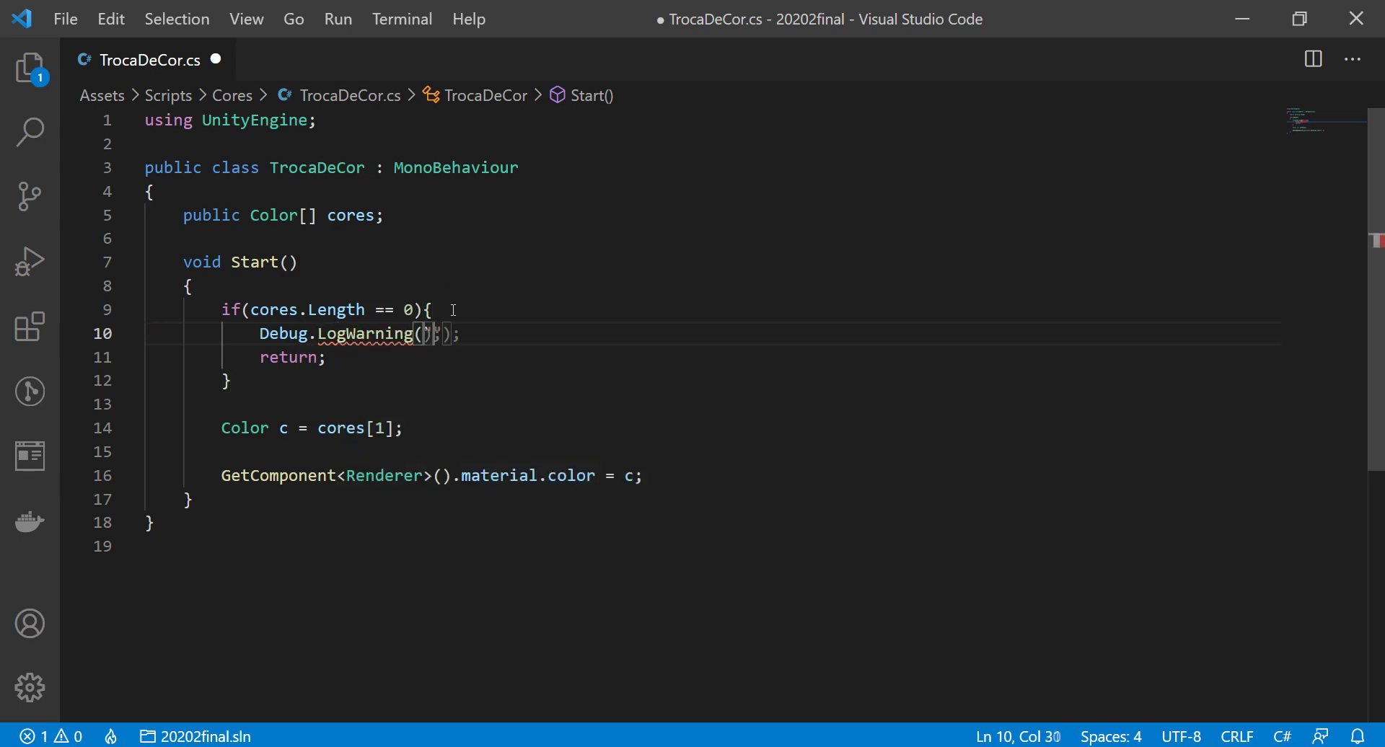
pyautogui.write('Crie umma l')
pyautogui.press('BackSpace')
pyautogui.press('BackSpace')
pyautogui.press('BackSpace')
pyautogui.press('BackSpace')
pyautogui.press('BackSpace')
pyautogui.write('ma ou mais cores na lista.')
pyautogui.hotkey('ctrl', 's')
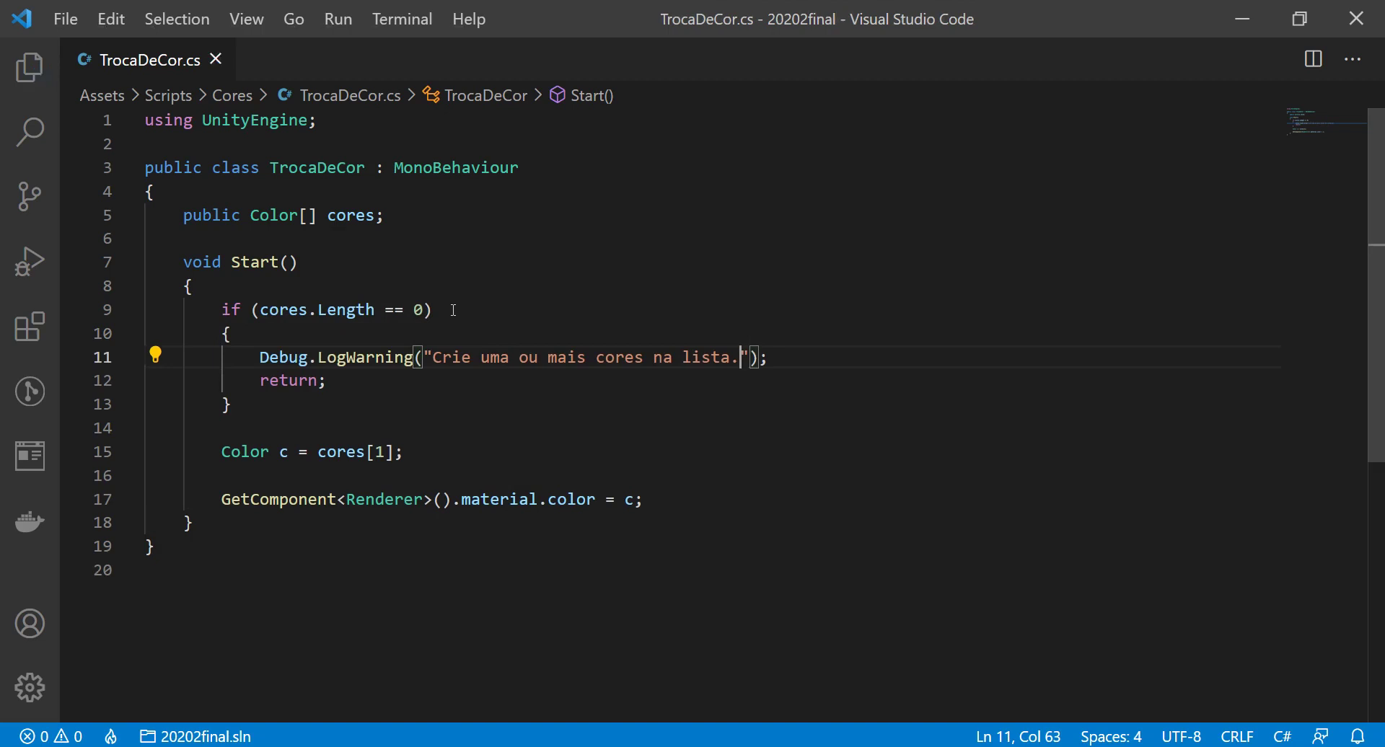
pyautogui.doubleClick(376, 451)
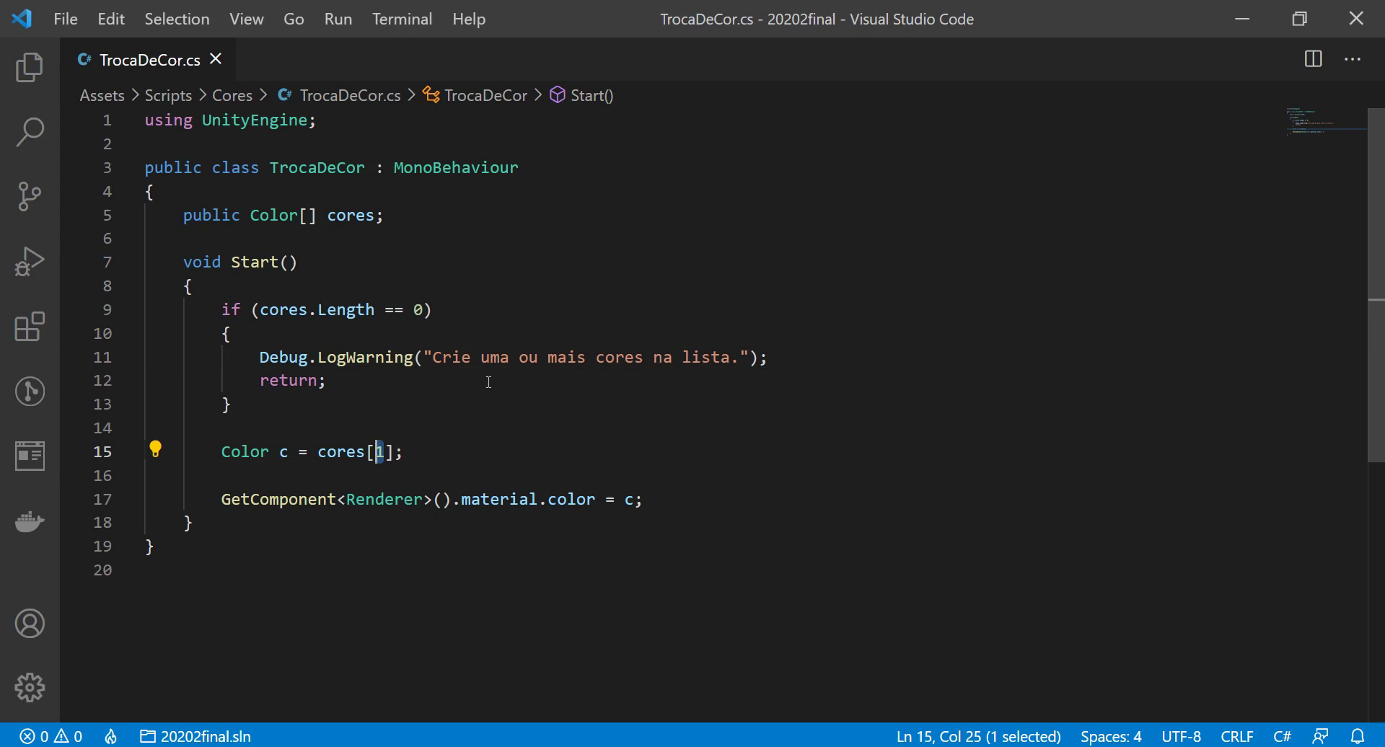
# - Replace the fixed index 1 with 'Random.Range(0, ...)'
pyautogui.press('BackSpace')
pyautogui.write('Rad')
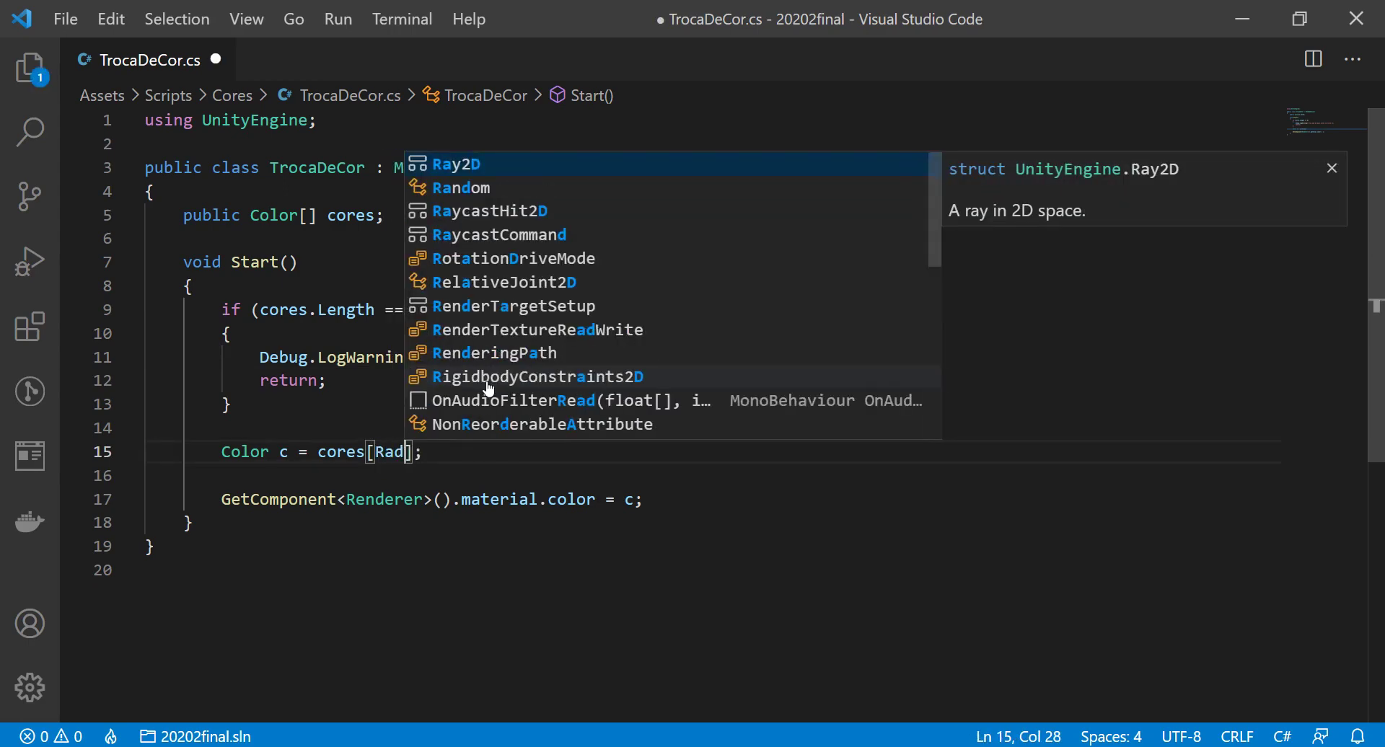
pyautogui.press('Down')
pyautogui.press('Return')
pyautogui.write('.ra')
pyautogui.press('Down')
pyautogui.press('Return')
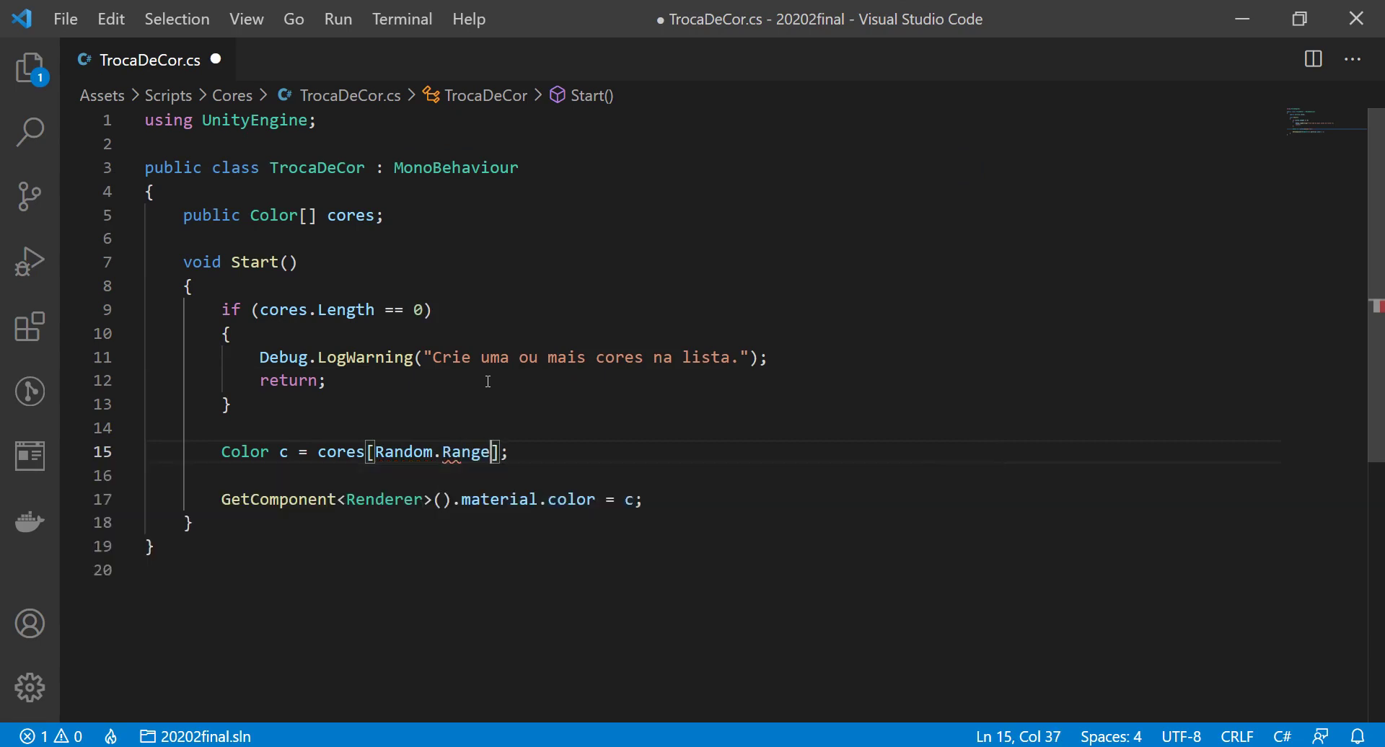
pyautogui.write('()')
pyautogui.press('Left')
pyautogui.write('0')
pyautogui.write(',')
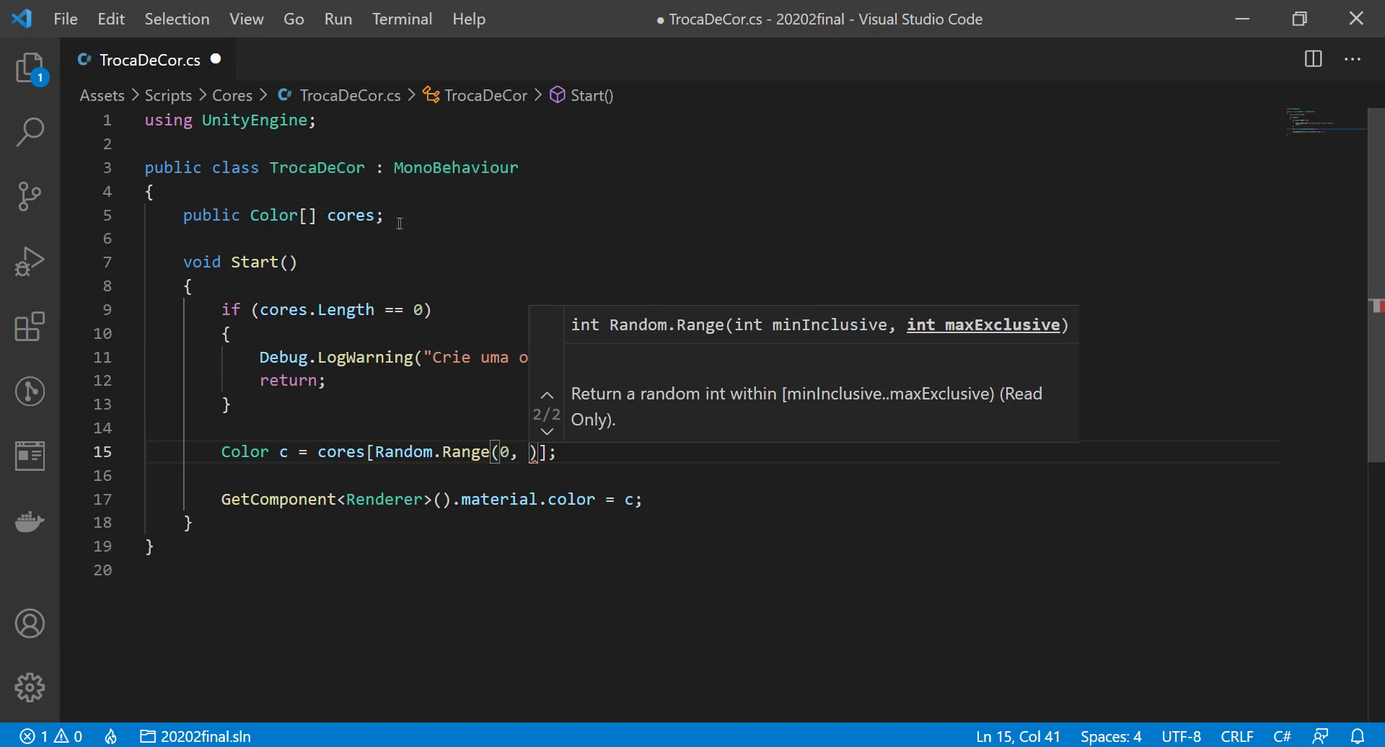
pyautogui.press('Escape')
pyautogui.hotkey('shift', 'Left')
pyautogui.hotkey('shift', 'Left')
pyautogui.press('Right')
# - Use cores.Length - 1 as the Range upper bound, format the line, and save
pyautogui.moveTo(377, 317); pyautogui.dragTo(260, 315)
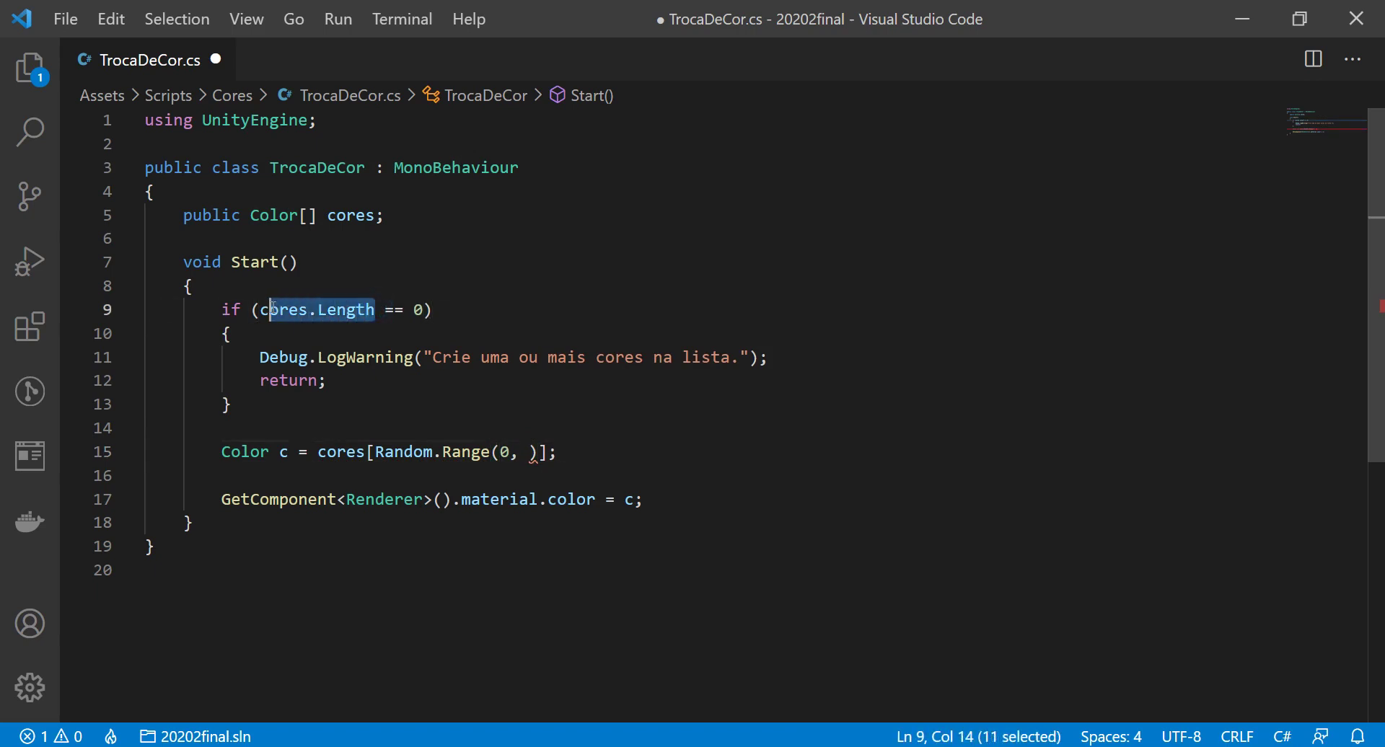
pyautogui.hotkey('ctrl', 'c')
pyautogui.click(529, 453)
pyautogui.hotkey('ctrl', 'v')
pyautogui.hotkey('ctrl', 's')
pyautogui.write('-1')
pyautogui.hotkey('shift', 'alt', 'f')
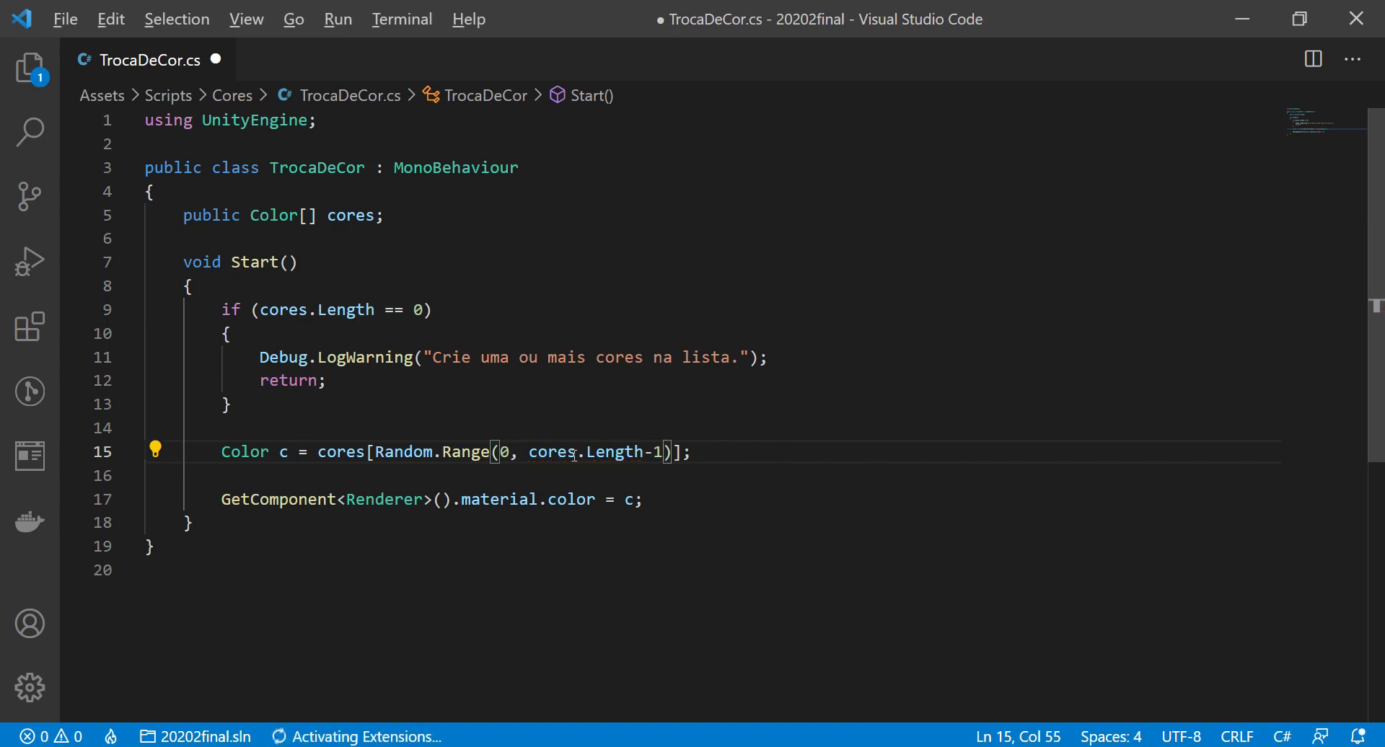
pyautogui.hotkey('ctrl', 's')
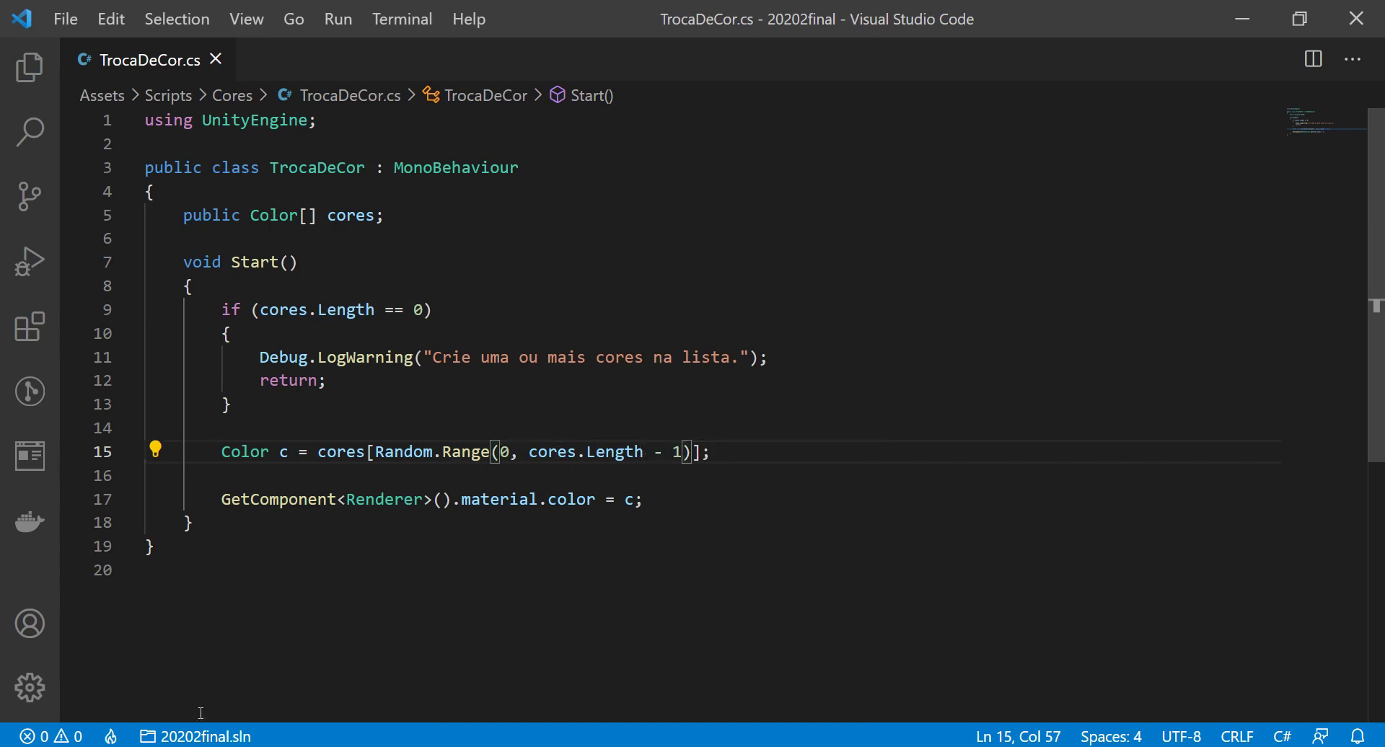
pyautogui.press('super+x')
pyautogui.click(45, 707)
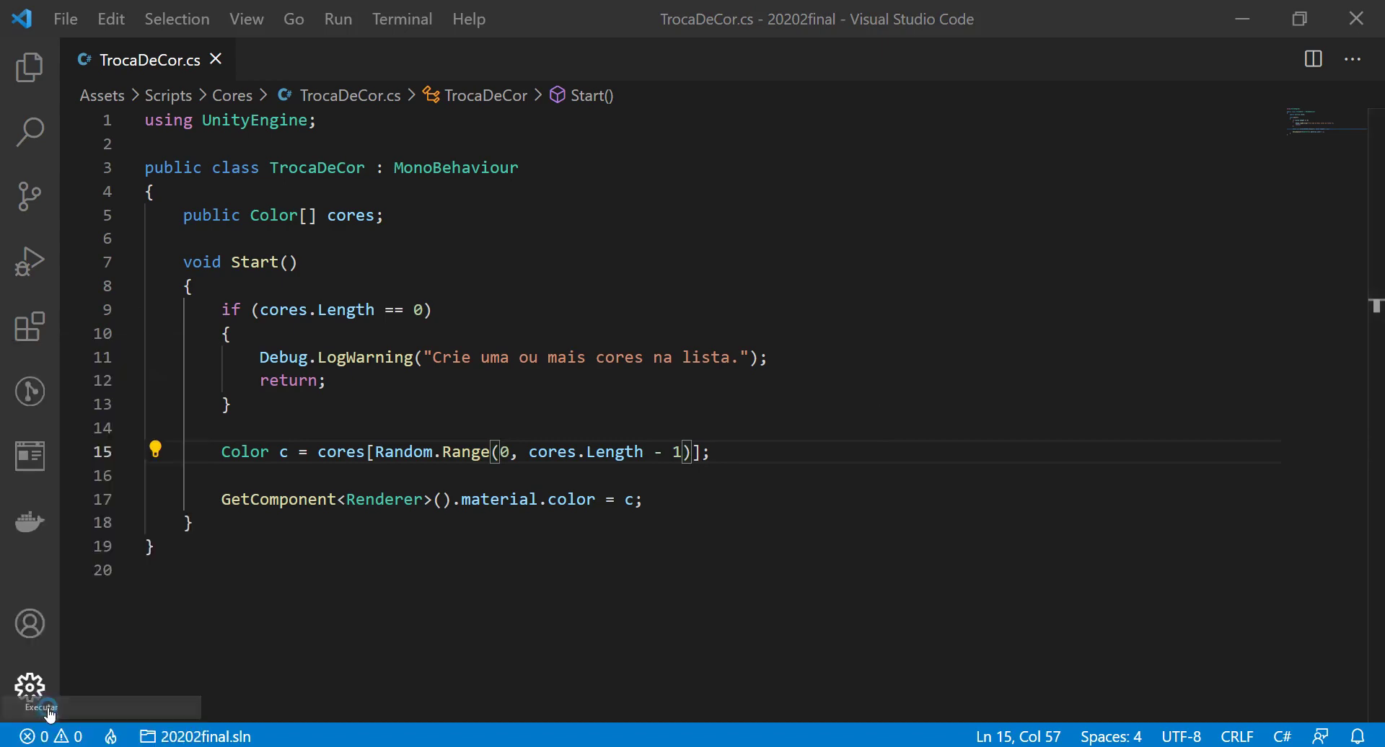
# - Launch Paint and draw an array box divided into five slots
pyautogui.write('cmd')
pyautogui.write('mspaint')
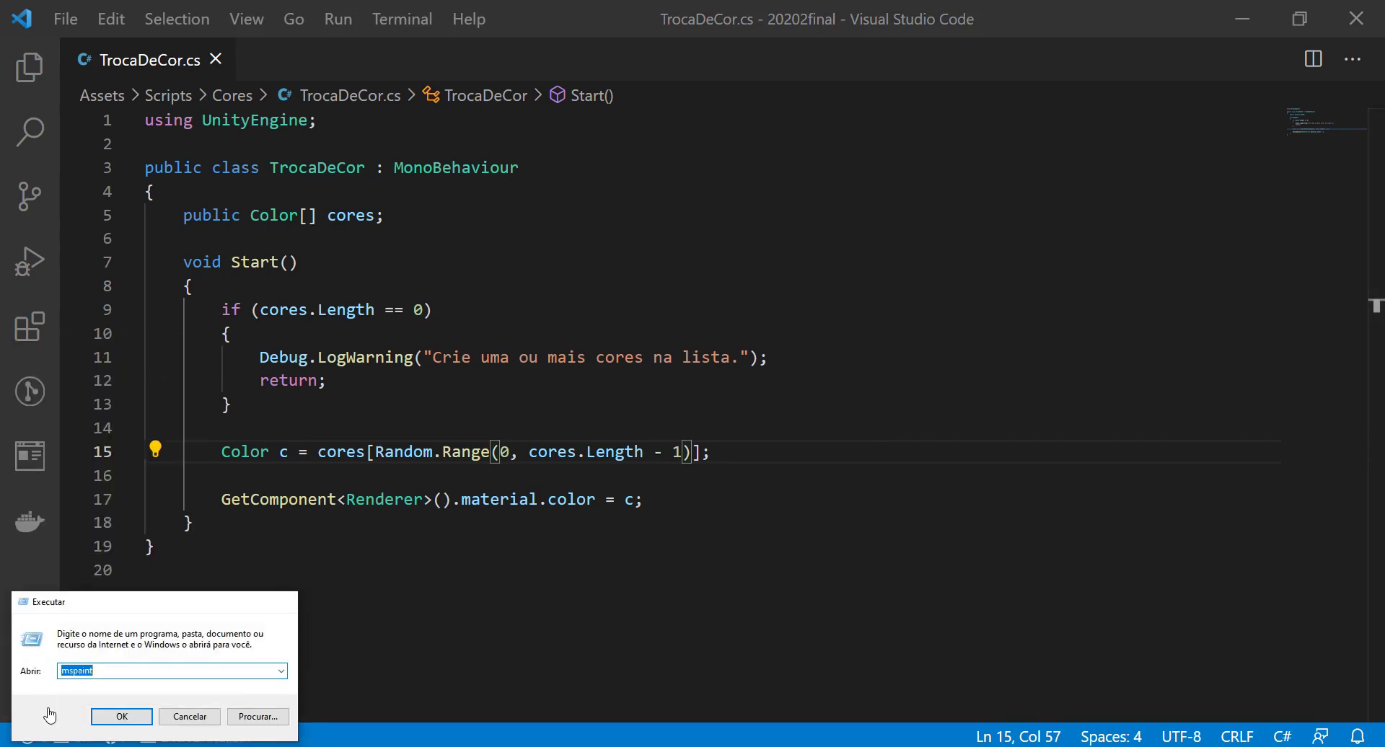
pyautogui.press('Return')
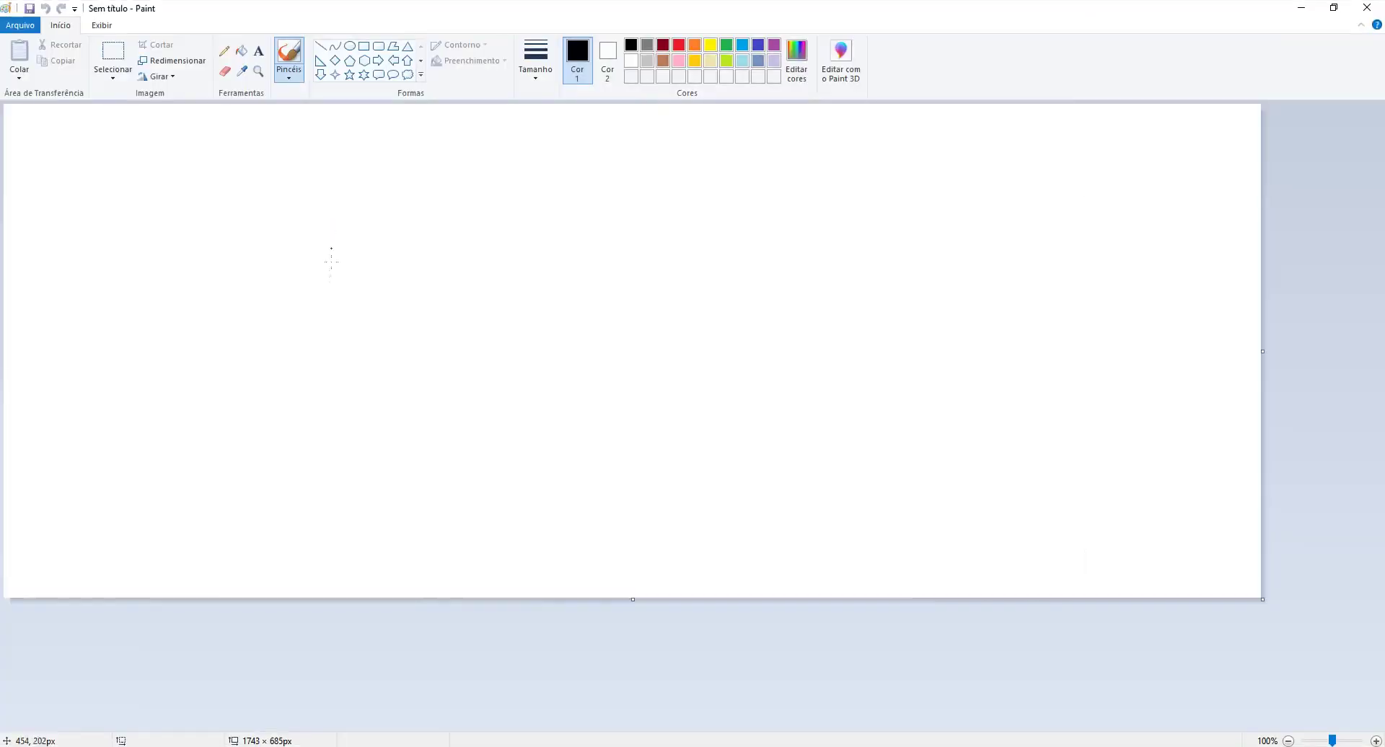
pyautogui.moveTo(336, 177)
pyautogui.mouseDown()
pyautogui.moveTo(382, 470)
pyautogui.moveTo(330, 227)
pyautogui.moveTo(518, 229)
pyautogui.mouseUp()
pyautogui.moveTo(318, 281); pyautogui.dragTo(554, 285)
pyautogui.moveTo(559, 372); pyautogui.dragTo(305, 361)
pyautogui.moveTo(298, 425); pyautogui.dragTo(654, 442)
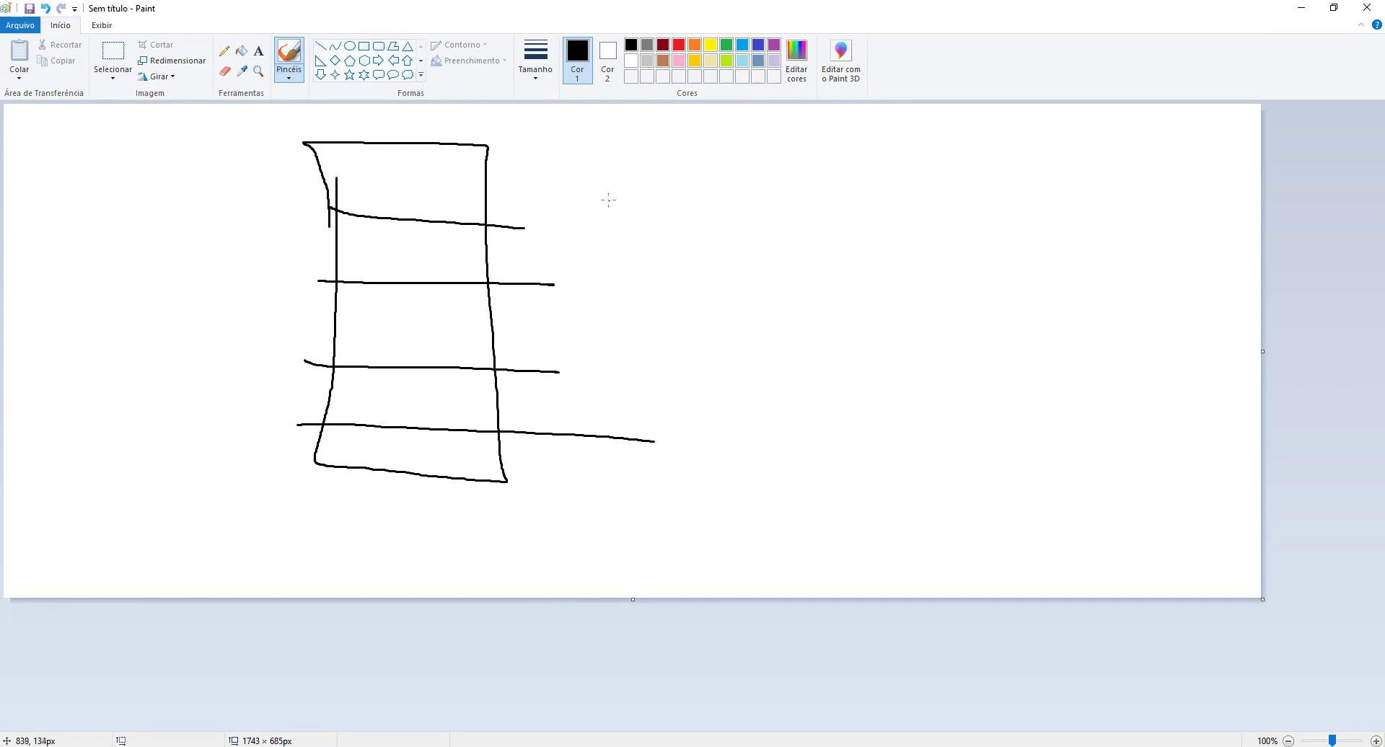
# - Write the indices 0 to 4 beside the five slots
pyautogui.moveTo(532, 180); pyautogui.dragTo(521, 180)
pyautogui.moveTo(550, 238); pyautogui.dragTo(532, 265)
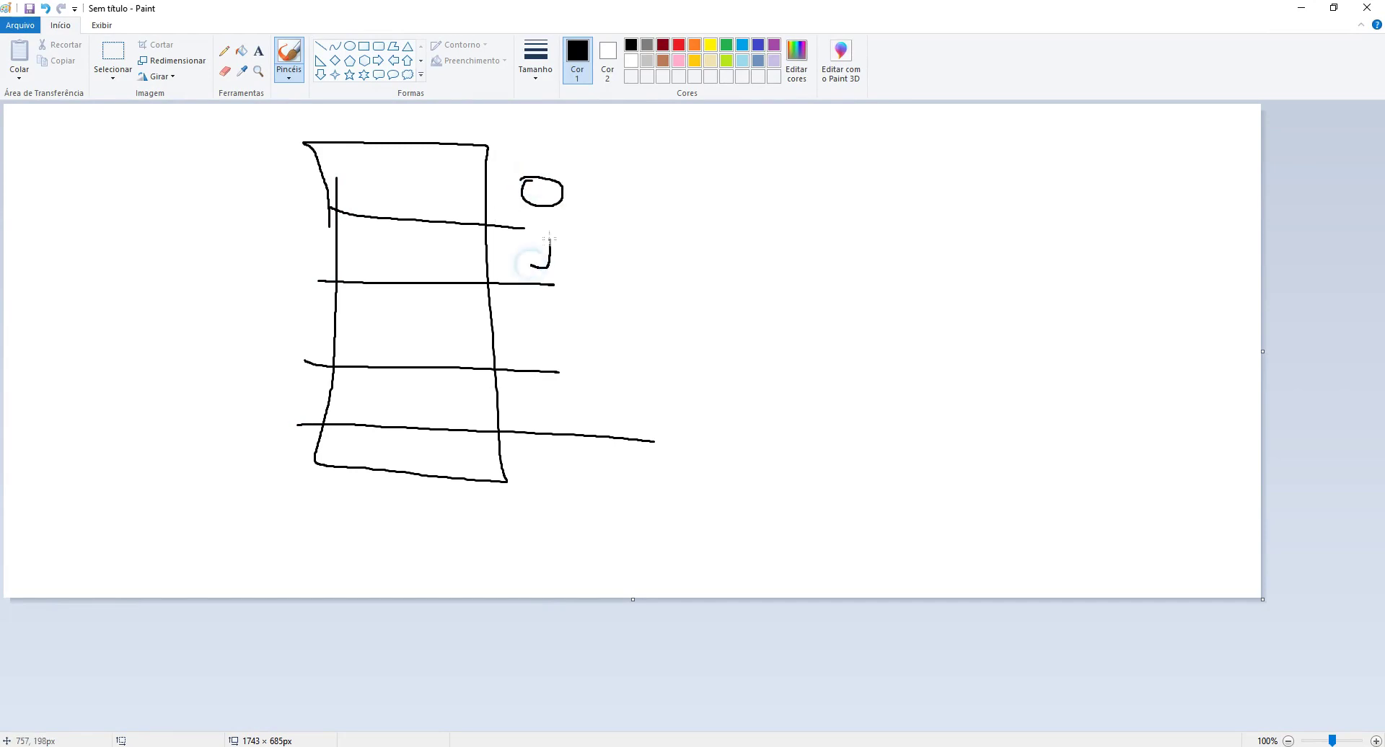
pyautogui.moveTo(539, 324)
pyautogui.mouseDown()
pyautogui.moveTo(548, 342)
pyautogui.moveTo(581, 349)
pyautogui.mouseUp()
pyautogui.moveTo(552, 381); pyautogui.dragTo(563, 502)
# - In orange, draw an arc over the box labelled 'LENGTH = 5'
pyautogui.click(694, 45)
pyautogui.moveTo(414, 137); pyautogui.dragTo(725, 200)
pyautogui.moveTo(731, 201)
pyautogui.mouseDown()
pyautogui.moveTo(751, 182)
pyautogui.moveTo(846, 213)
pyautogui.mouseUp()
pyautogui.moveTo(829, 199)
pyautogui.mouseDown()
pyautogui.moveTo(924, 202)
pyautogui.moveTo(932, 184)
pyautogui.moveTo(965, 181)
pyautogui.moveTo(970, 234)
pyautogui.mouseUp()
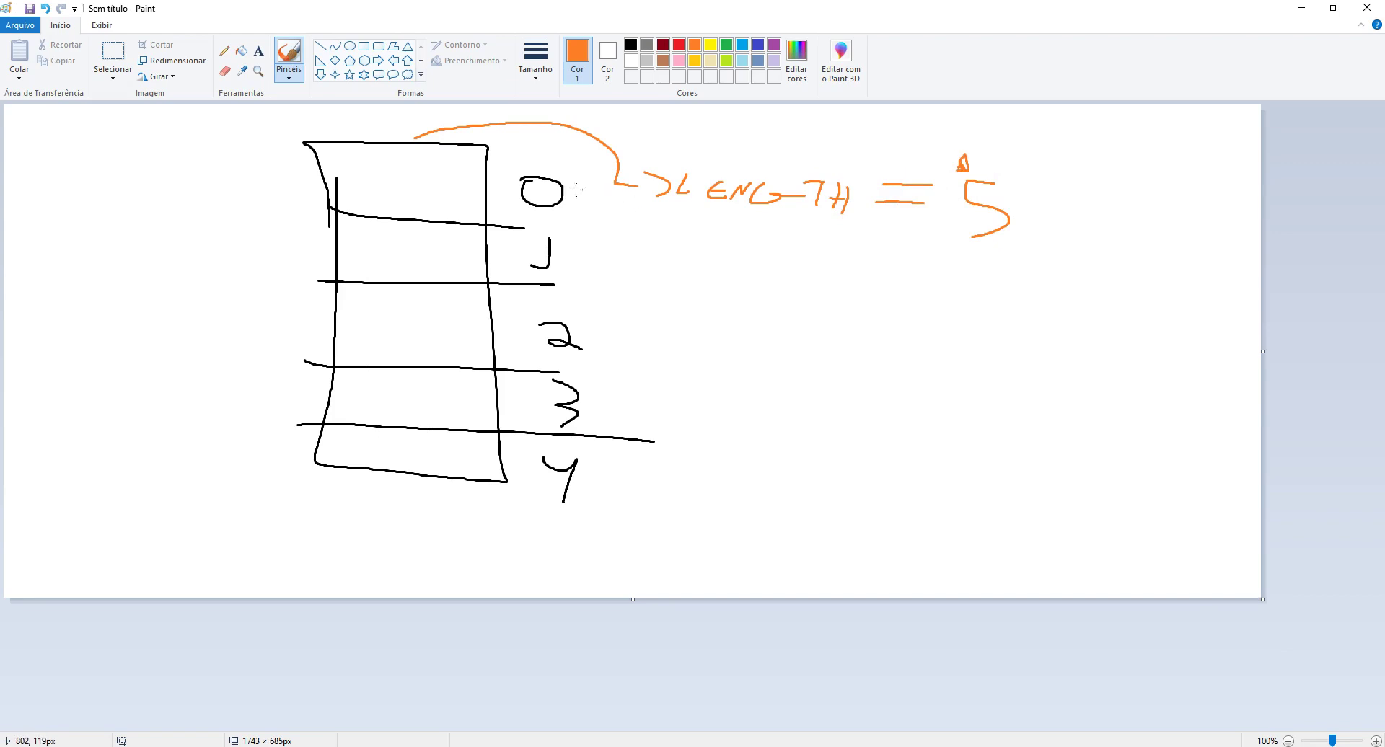
# - In red, number the cells, circle the length 5, box the range and draw an arrow to index 4
pyautogui.click(678, 45)
pyautogui.moveTo(409, 177)
pyautogui.mouseDown()
pyautogui.moveTo(390, 214)
pyautogui.moveTo(430, 257)
pyautogui.mouseUp()
pyautogui.moveTo(383, 304); pyautogui.dragTo(396, 333)
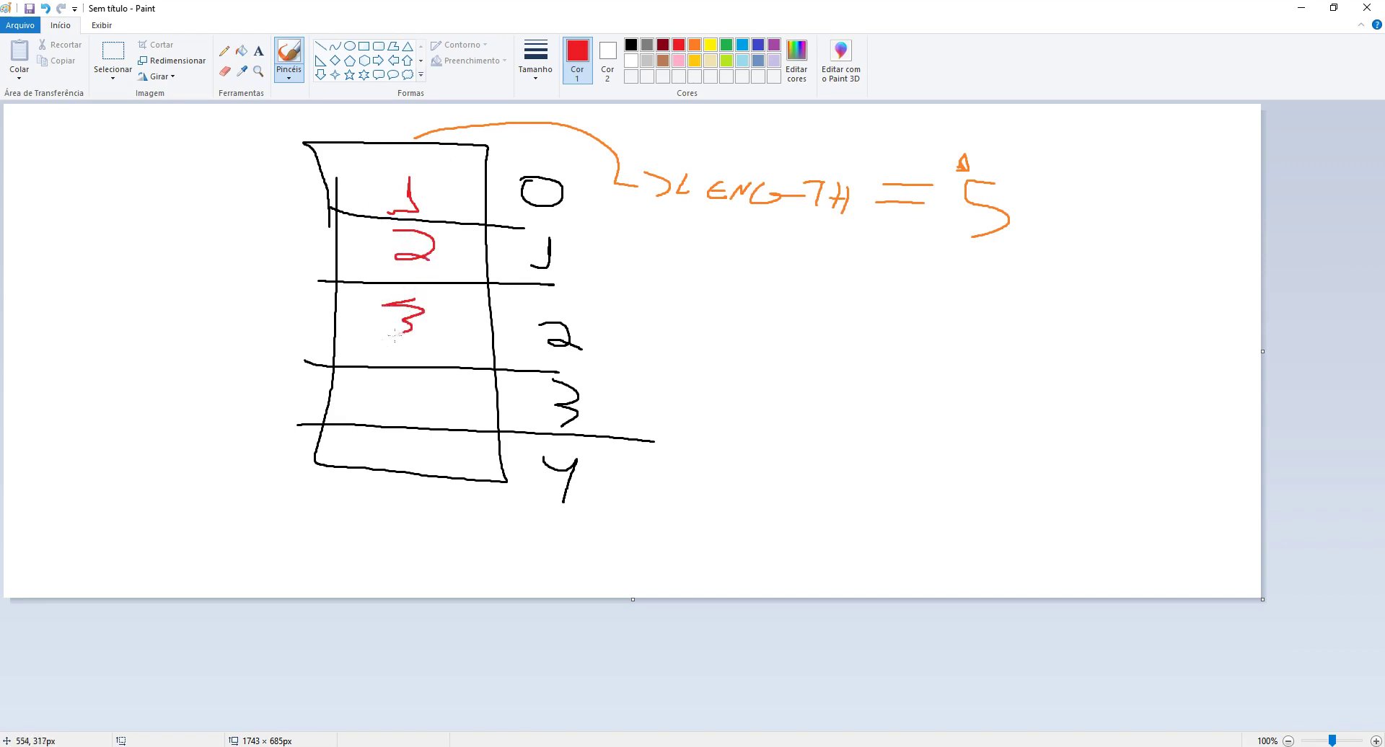
pyautogui.moveTo(407, 380); pyautogui.dragTo(391, 454)
pyautogui.moveTo(969, 141); pyautogui.dragTo(963, 137)
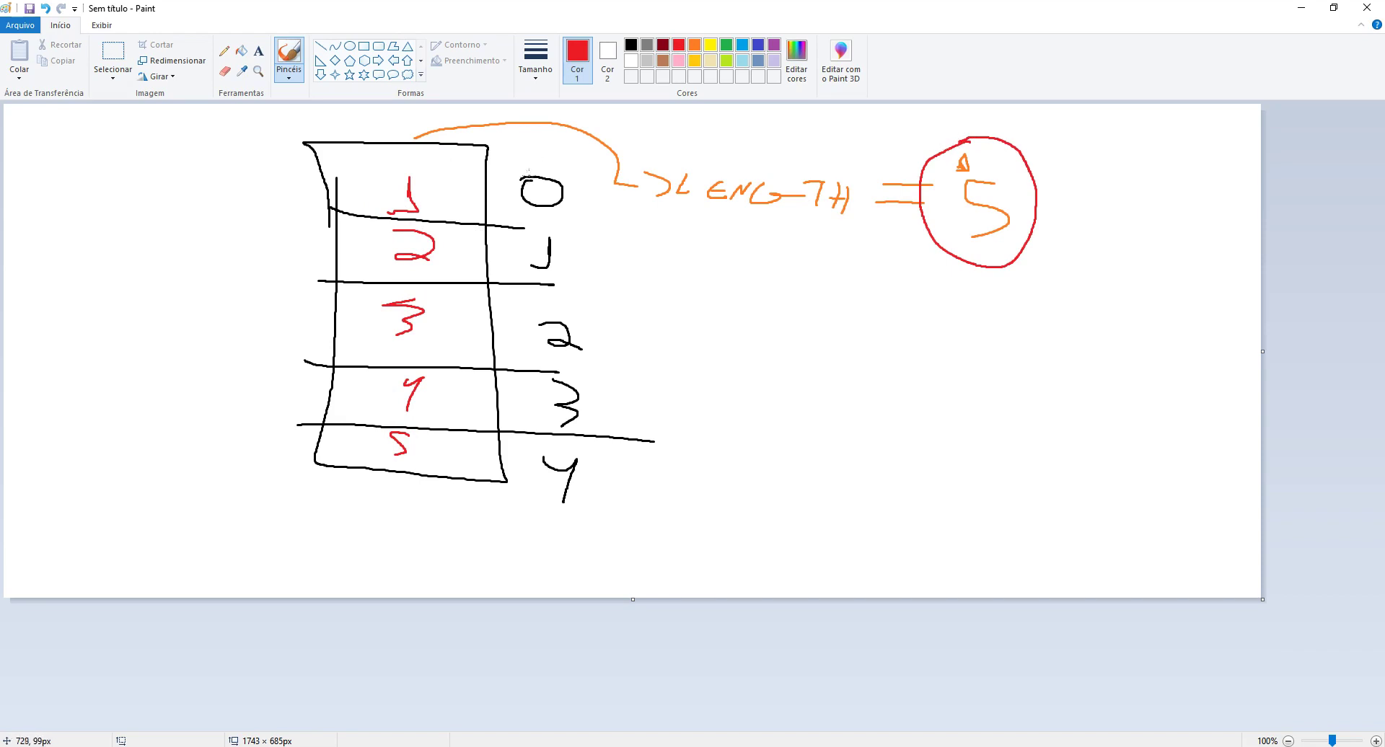
pyautogui.moveTo(815, 430); pyautogui.dragTo(830, 430)
pyautogui.moveTo(892, 461); pyautogui.dragTo(875, 499)
pyautogui.moveTo(950, 443); pyautogui.dragTo(941, 505)
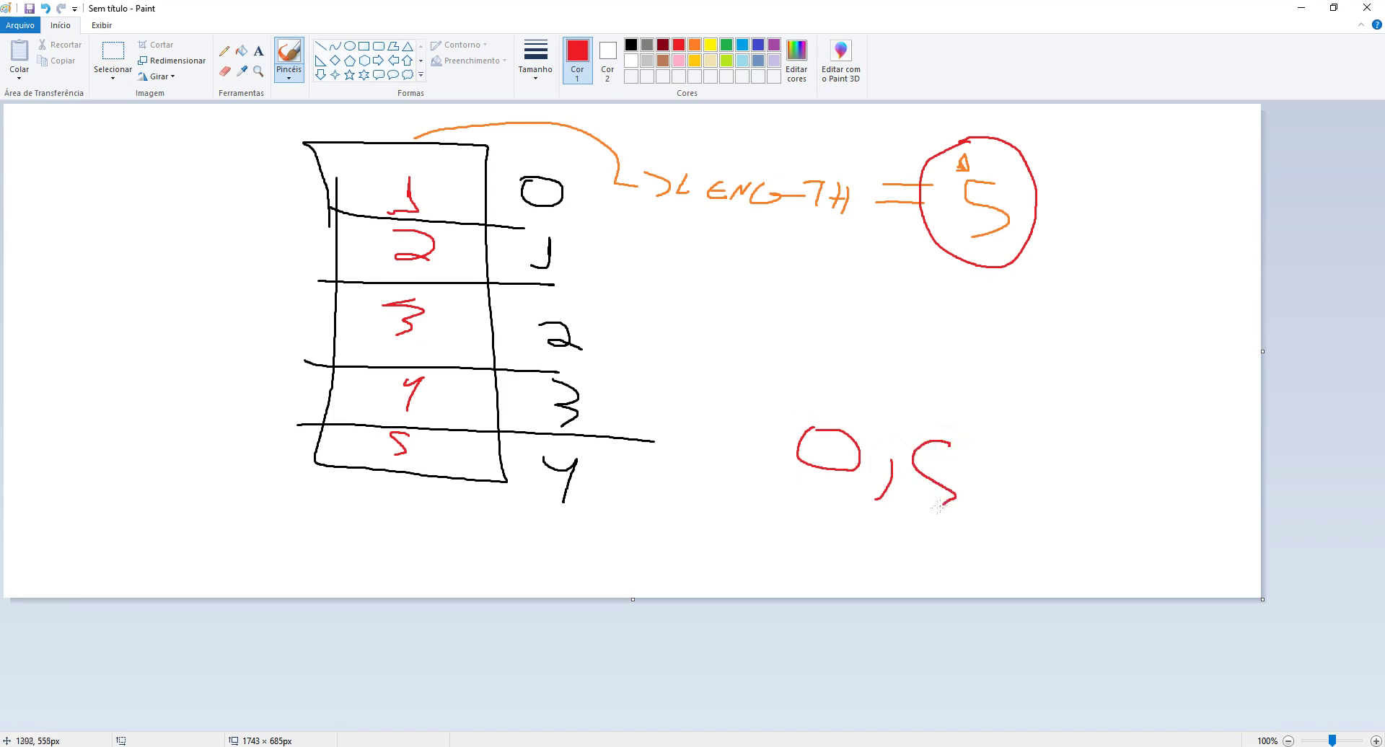
pyautogui.moveTo(894, 428); pyautogui.dragTo(882, 424)
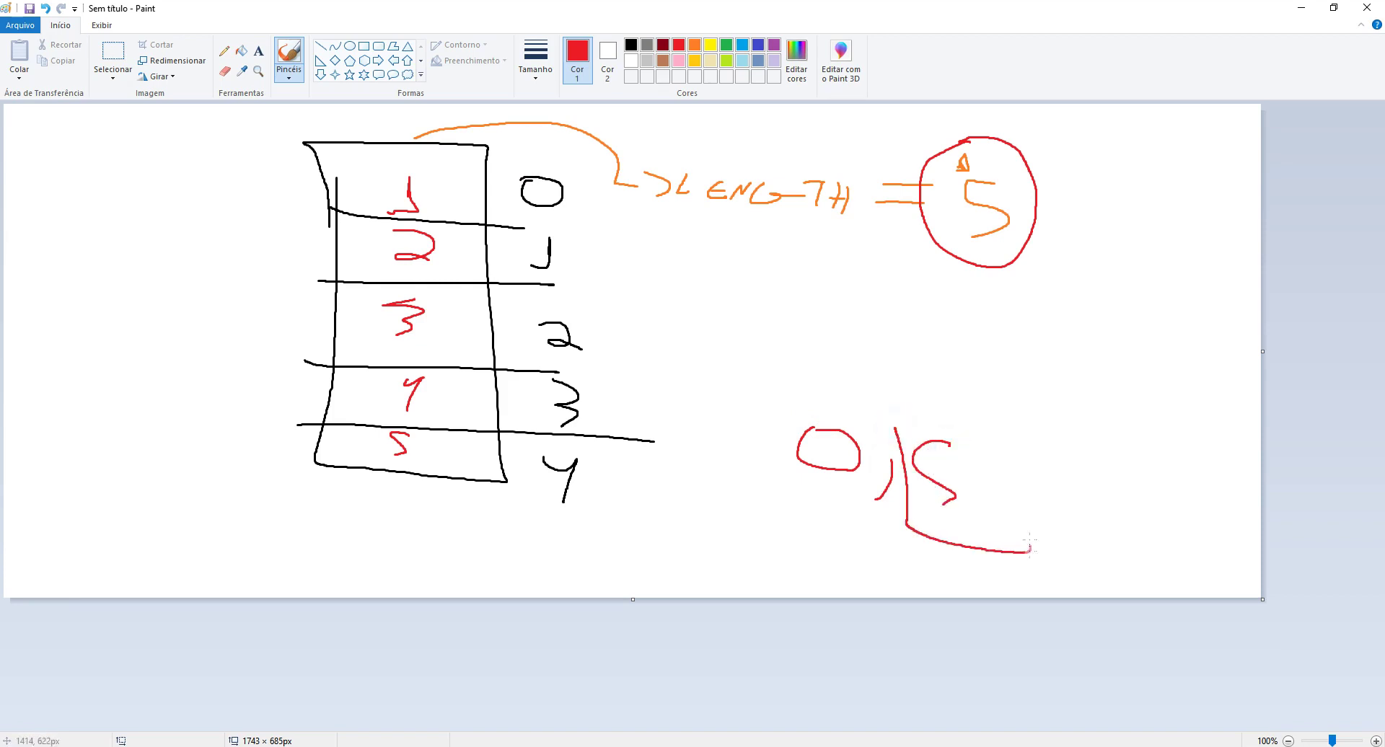
pyautogui.moveTo(928, 540)
pyautogui.mouseDown()
pyautogui.moveTo(427, 514)
pyautogui.moveTo(463, 517)
pyautogui.mouseUp()
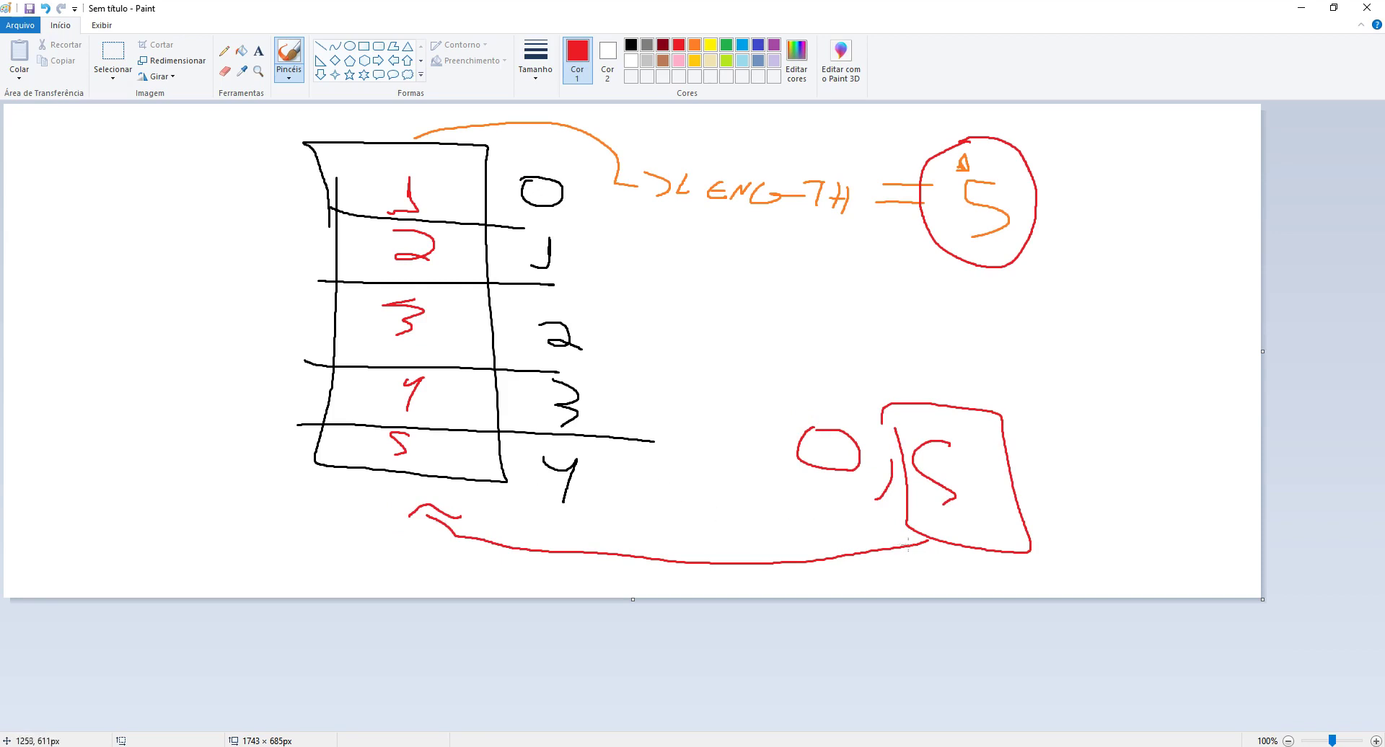
pyautogui.hotkey('ctrl', 'z')
pyautogui.hotkey('ctrl', 'z')
pyautogui.moveTo(947, 541)
pyautogui.mouseDown()
pyautogui.moveTo(658, 538)
pyautogui.moveTo(575, 498)
pyautogui.moveTo(583, 519)
pyautogui.moveTo(615, 489)
pyautogui.mouseUp()
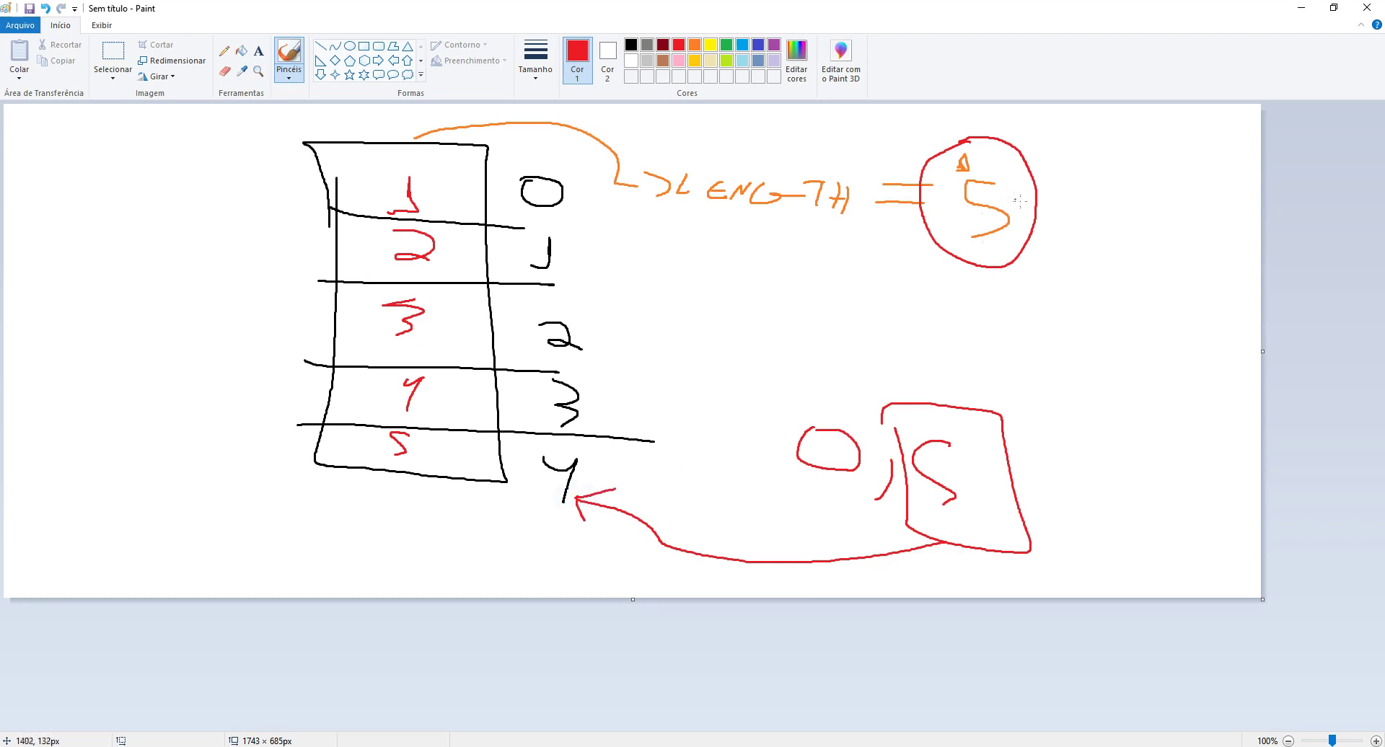
# - In orange, write 5-1 = 4 and the corrected range 0,4, then return to the code
pyautogui.click(694, 45)
pyautogui.moveTo(947, 310)
pyautogui.mouseDown()
pyautogui.moveTo(911, 305)
pyautogui.moveTo(923, 336)
pyautogui.moveTo(999, 335)
pyautogui.mouseUp()
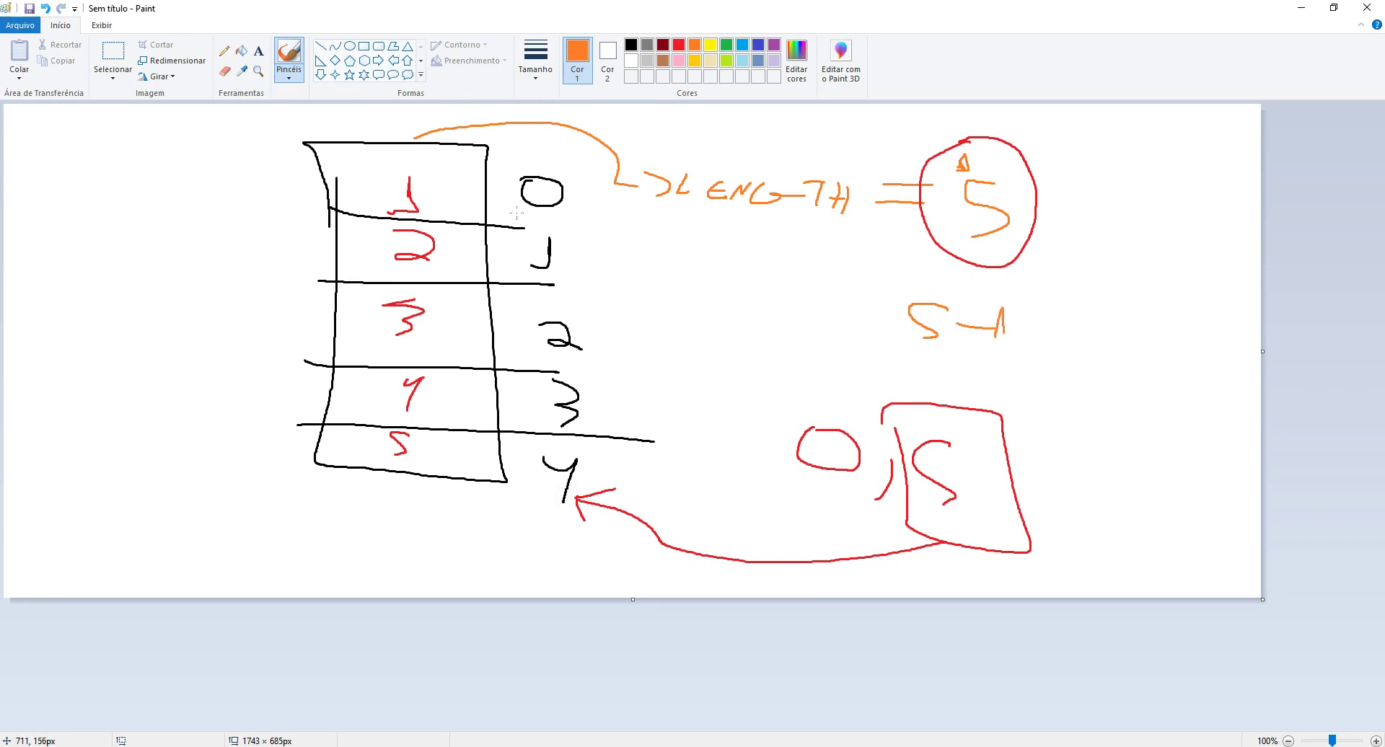
pyautogui.moveTo(1020, 293); pyautogui.dragTo(1005, 283)
pyautogui.moveTo(1109, 298); pyautogui.dragTo(1149, 352)
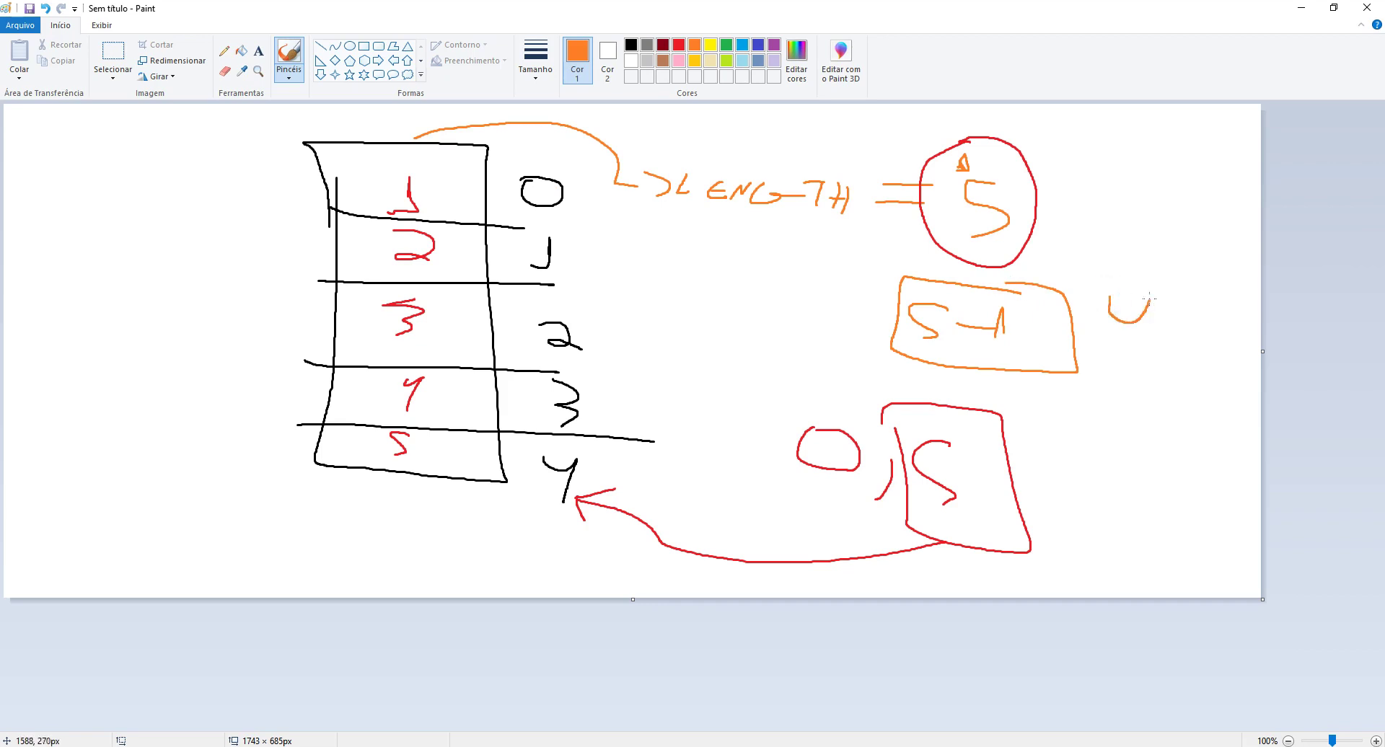
pyautogui.moveTo(1086, 447); pyautogui.dragTo(1097, 500)
pyautogui.moveTo(1128, 444); pyautogui.dragTo(1147, 473)
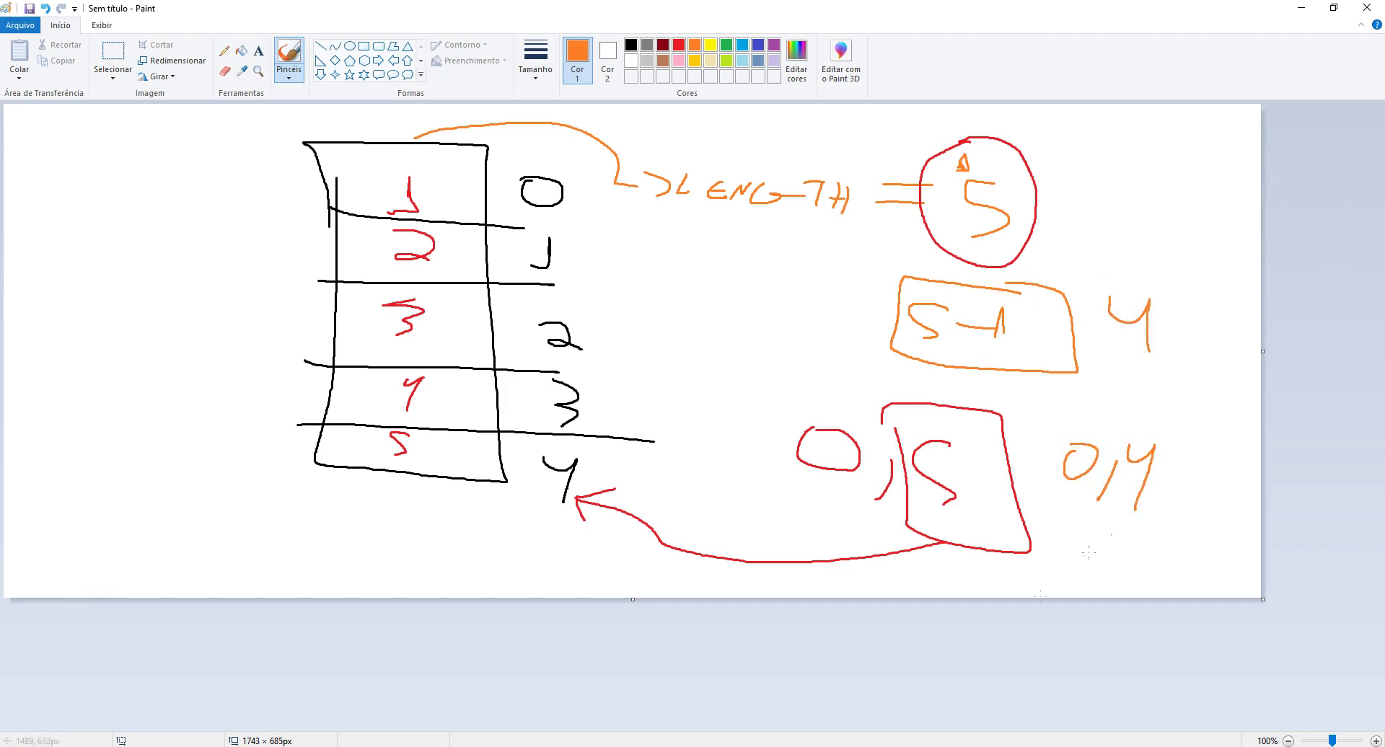
pyautogui.hotkey('alt', 'Tab')
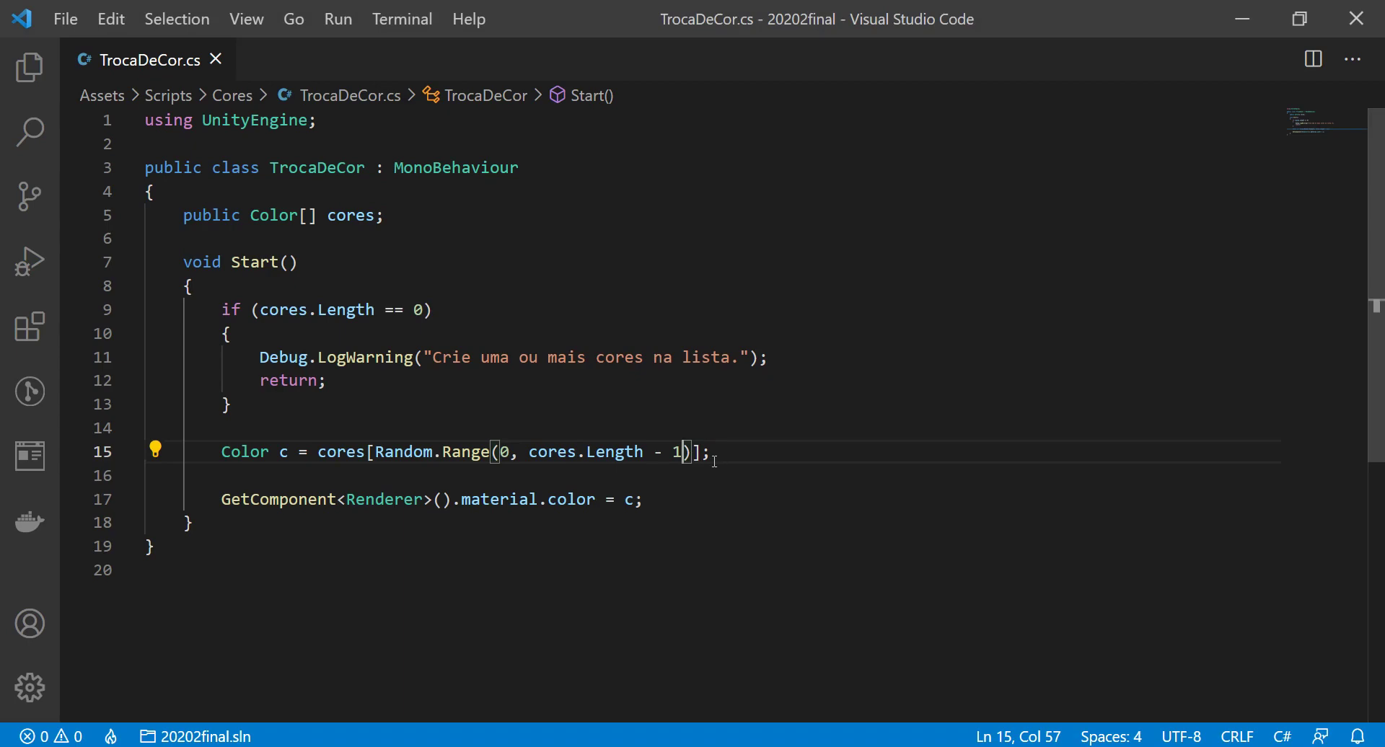
# - Close the XAMPP control panel and bring the Unity editor to the front
pyautogui.hotkey('alt', 'Tab')
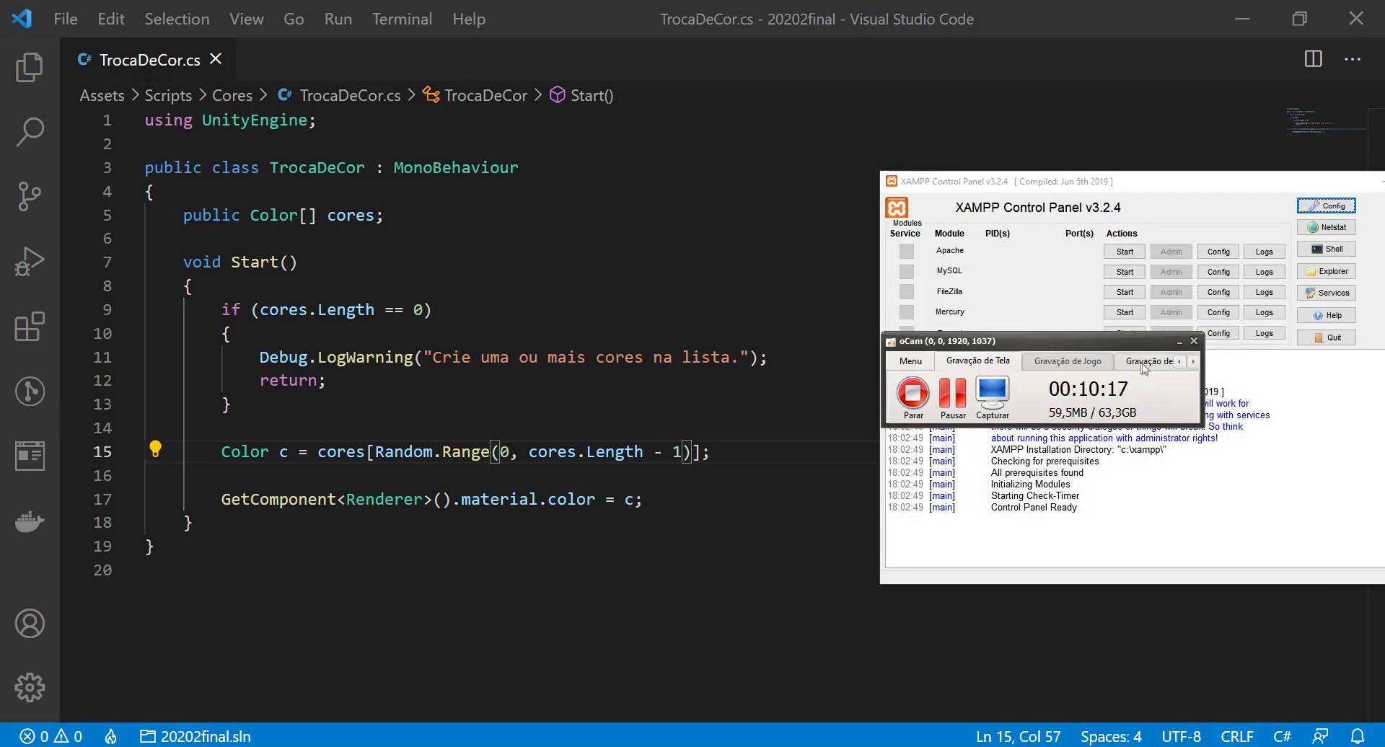
pyautogui.click(1178, 342)
pyautogui.moveTo(1330, 184); pyautogui.dragTo(1011, 185)
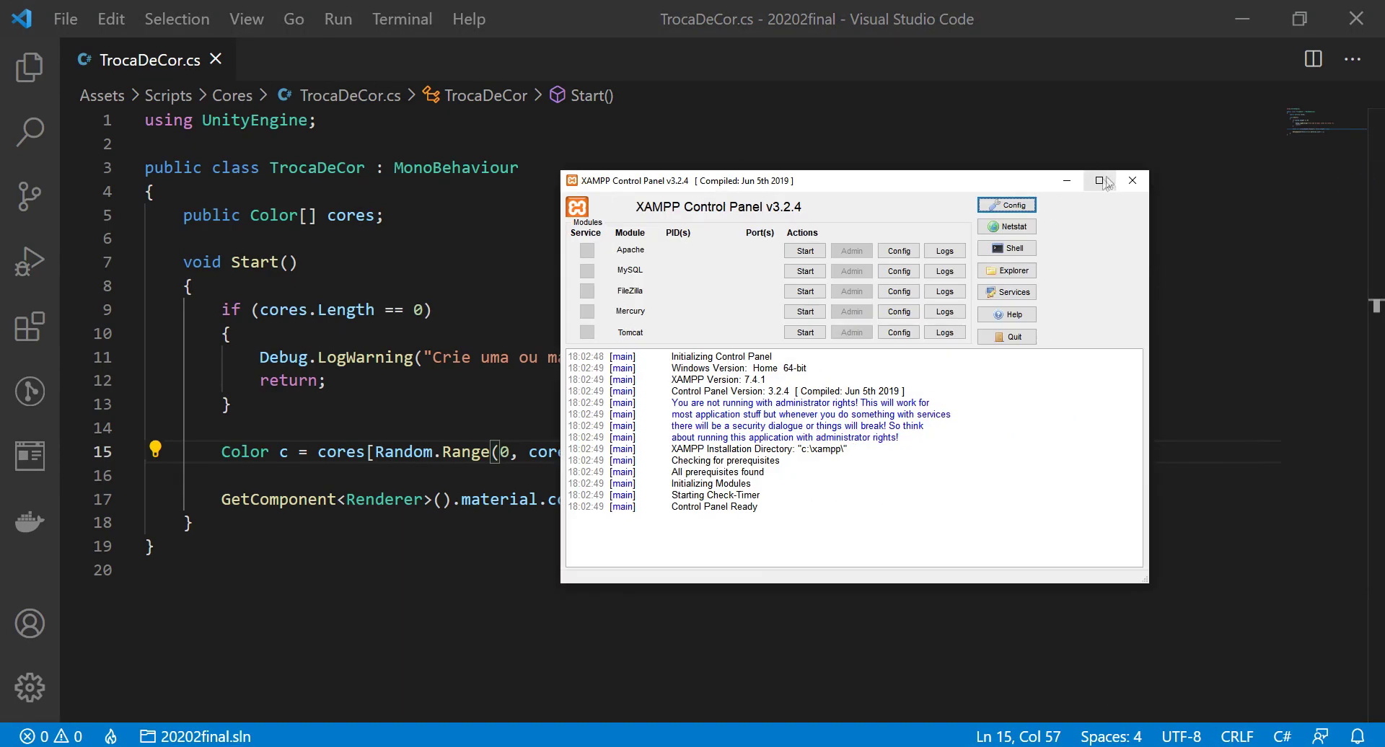
pyautogui.click(1133, 180)
pyautogui.moveTo(920, 732)
pyautogui.click(906, 679)
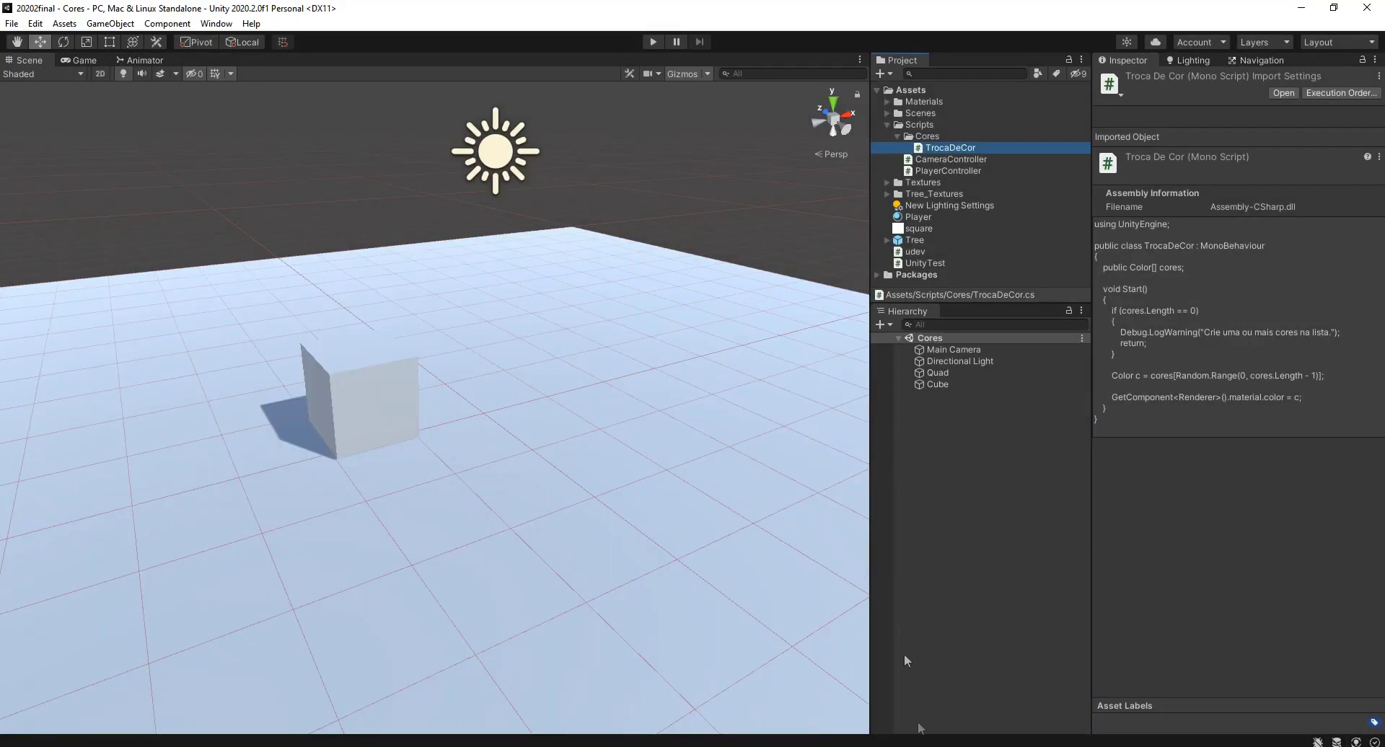
# - Attach TrocaDeCor to the Cube and play the scene to check the Console warning
pyautogui.moveTo(946, 149); pyautogui.dragTo(931, 385)
pyautogui.click(929, 384)
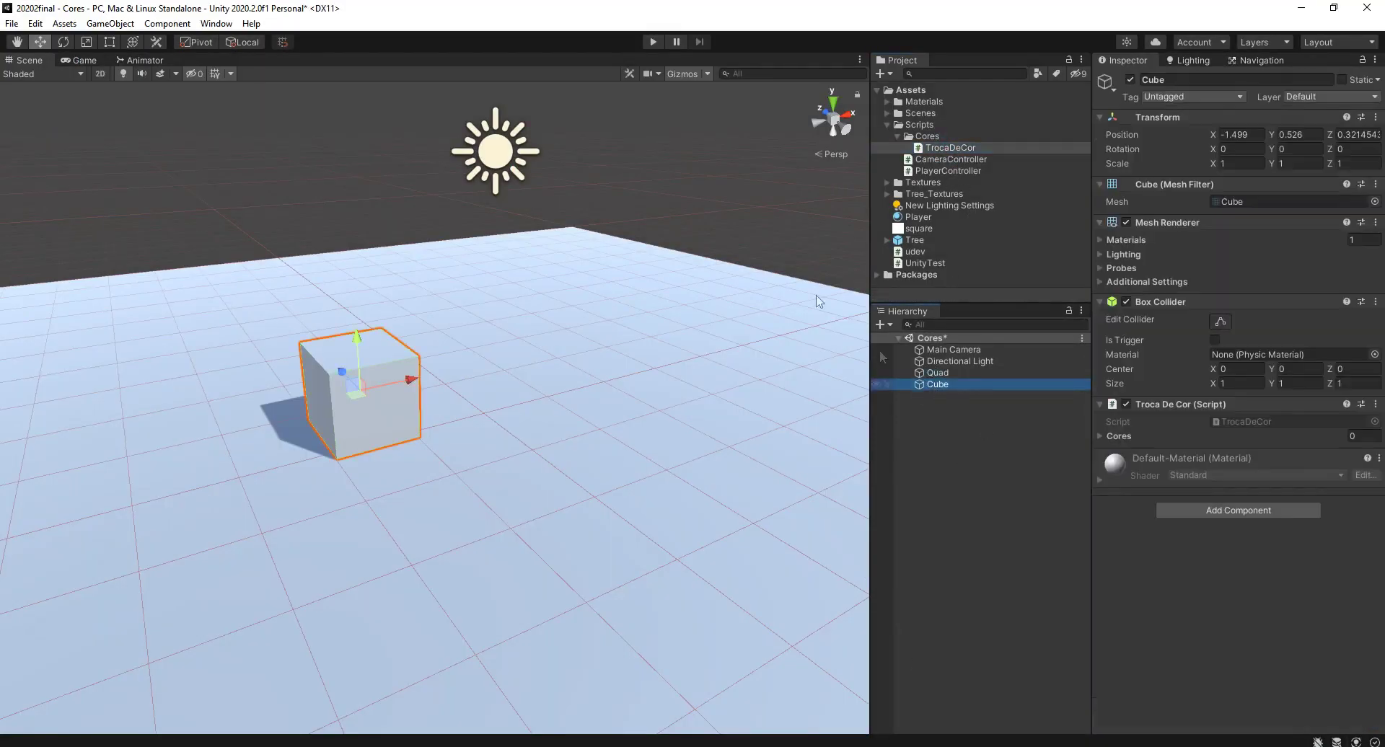
pyautogui.click(652, 43)
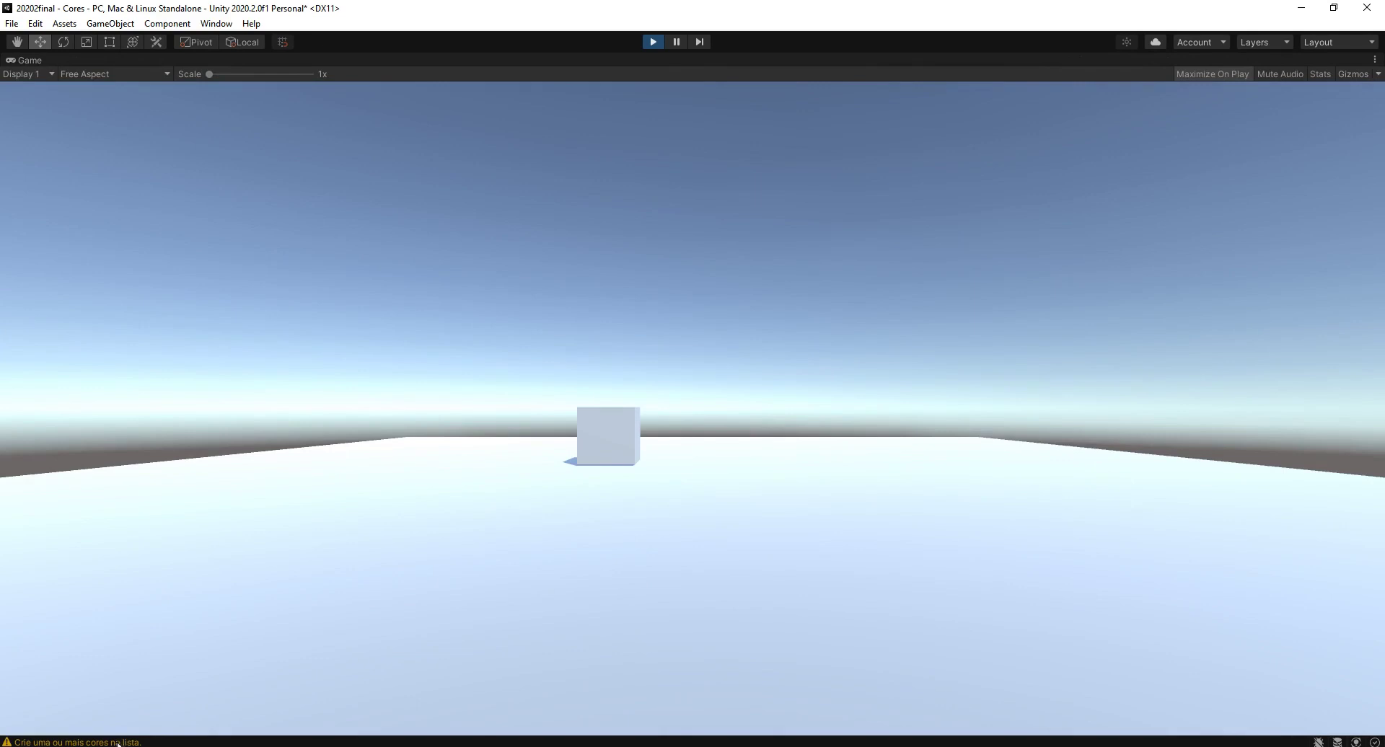
pyautogui.click(141, 741)
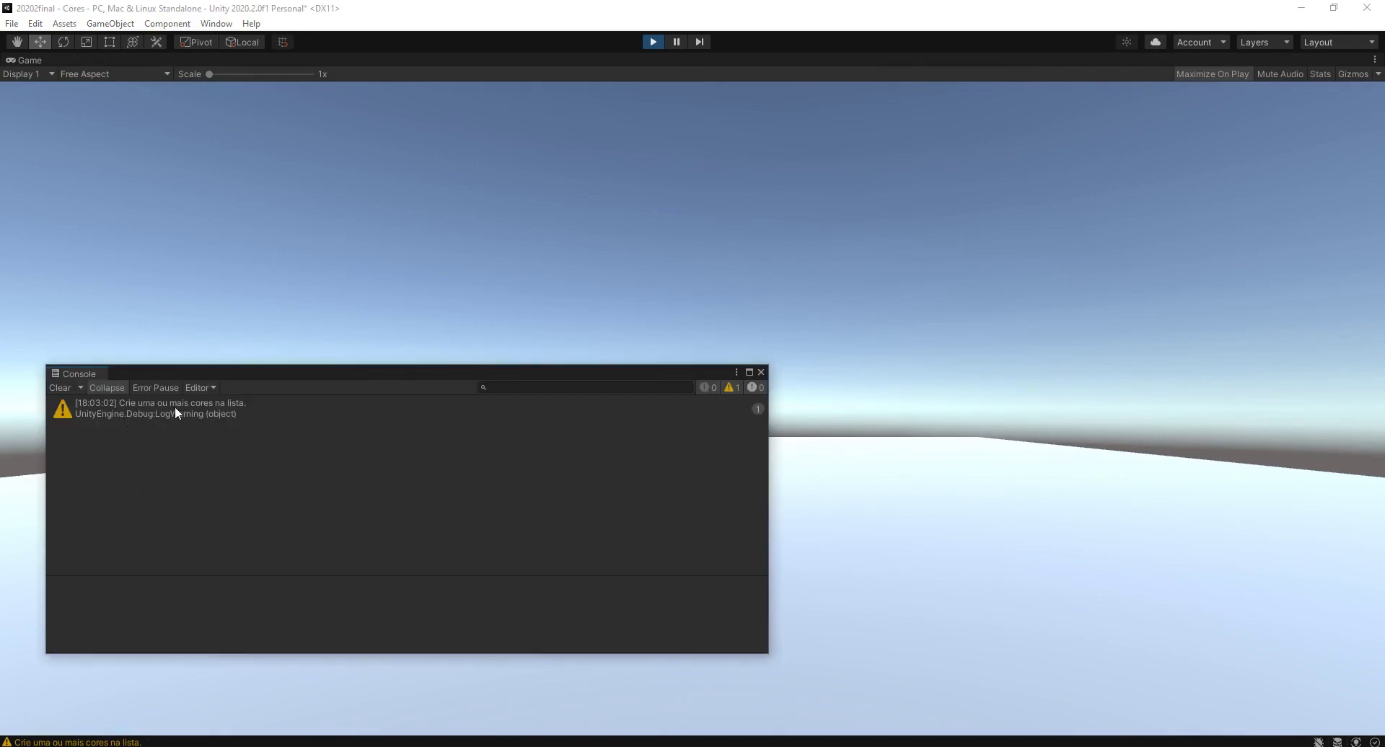
pyautogui.click(760, 372)
pyautogui.click(647, 45)
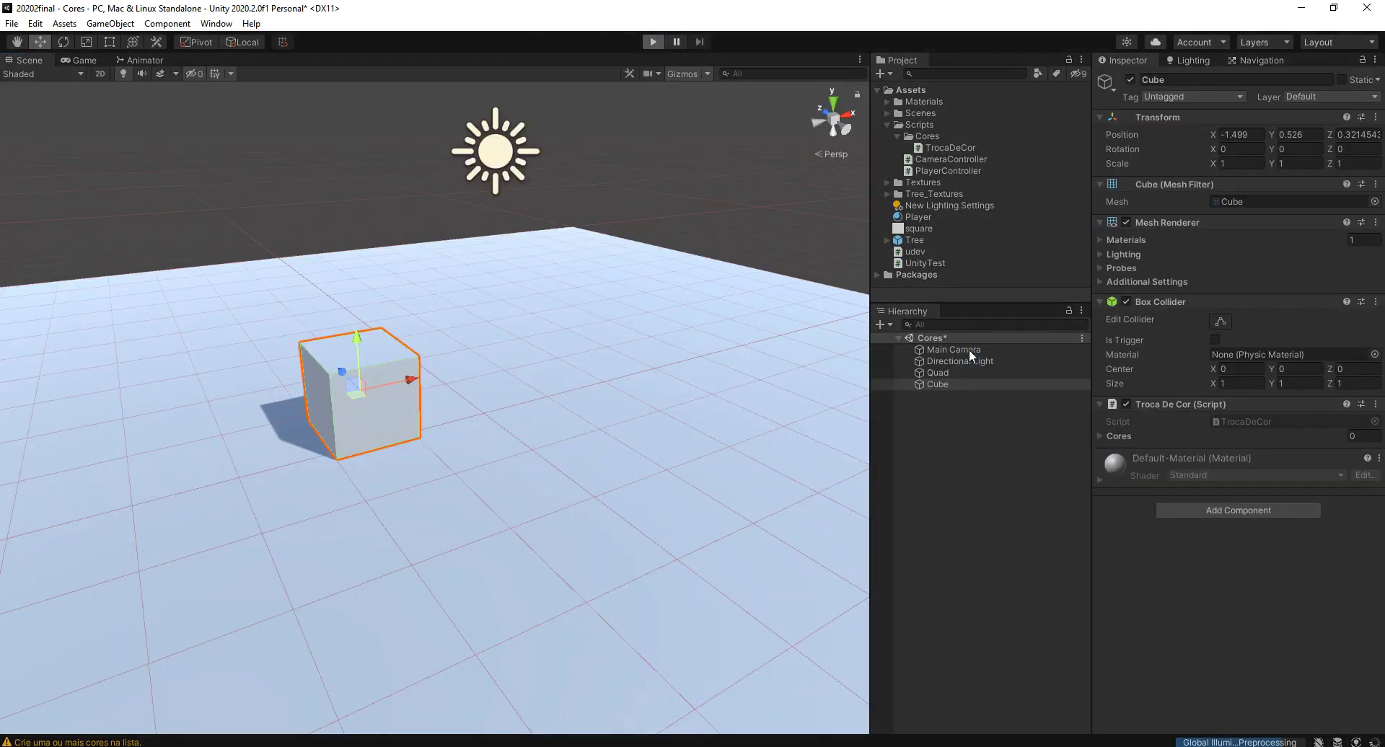
pyautogui.hotkey('ctrl', 'p')
pyautogui.click(653, 42)
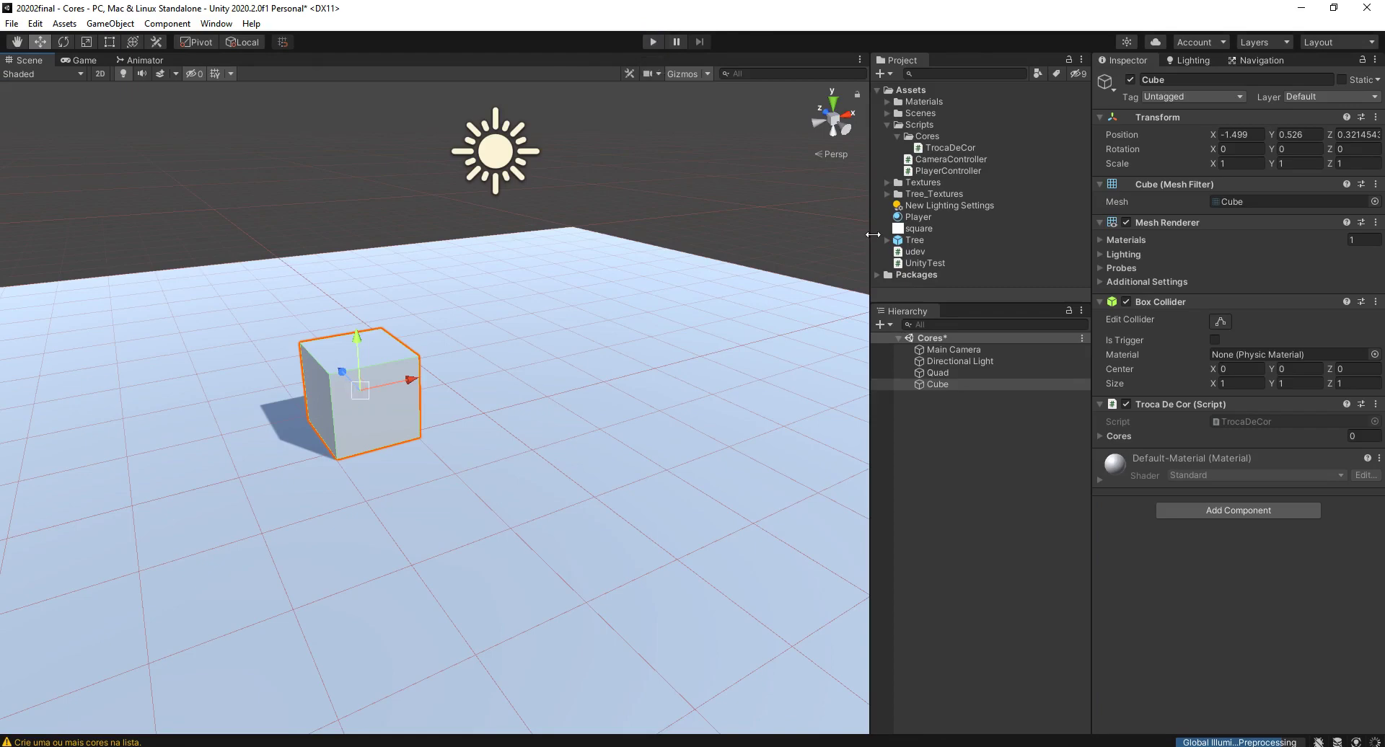
# - Align the Main Camera with the scene view and save the scene
pyautogui.doubleClick(953, 350)
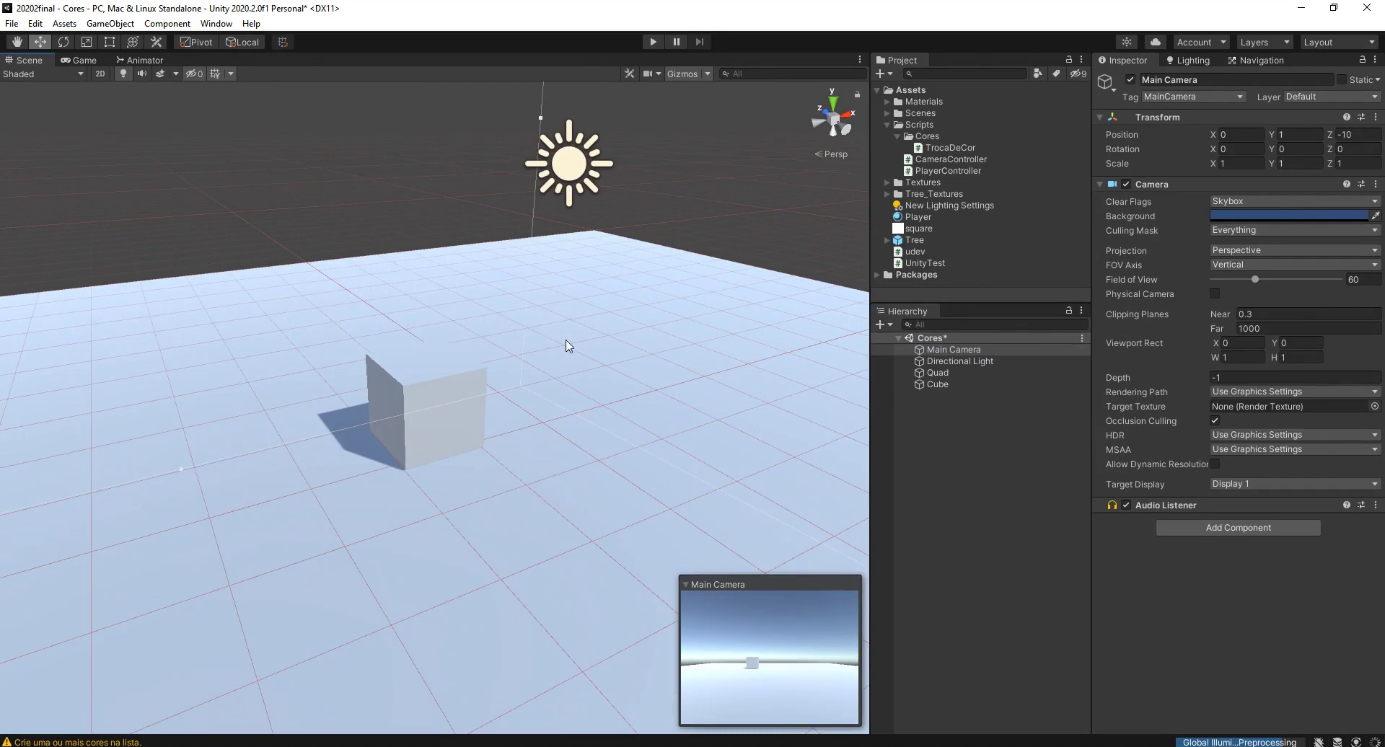
pyautogui.hotkey('ctrl', 'shift', 'f')
pyautogui.hotkey('ctrl', 's')
# - Add the first Cores entry on the Cube as a fully saturated, opaque red
pyautogui.click(932, 383)
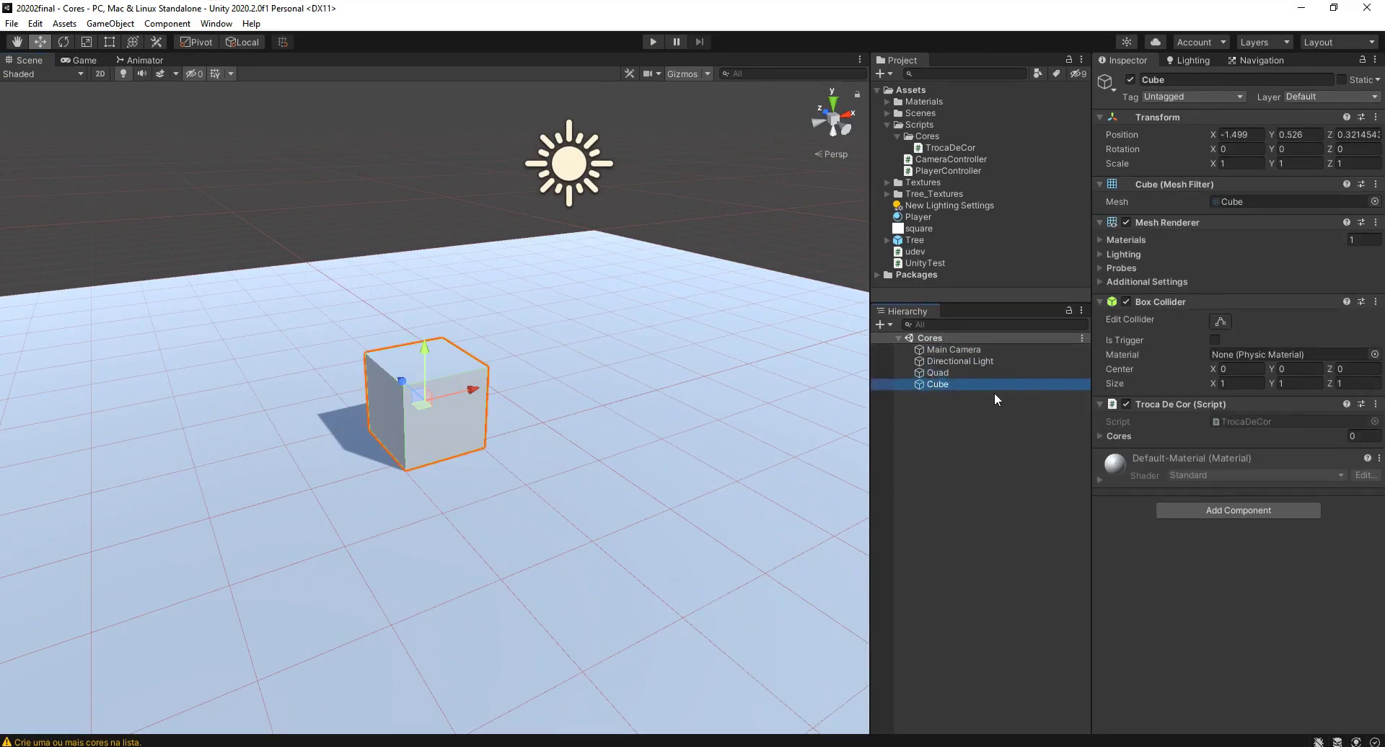
pyautogui.click(1101, 436)
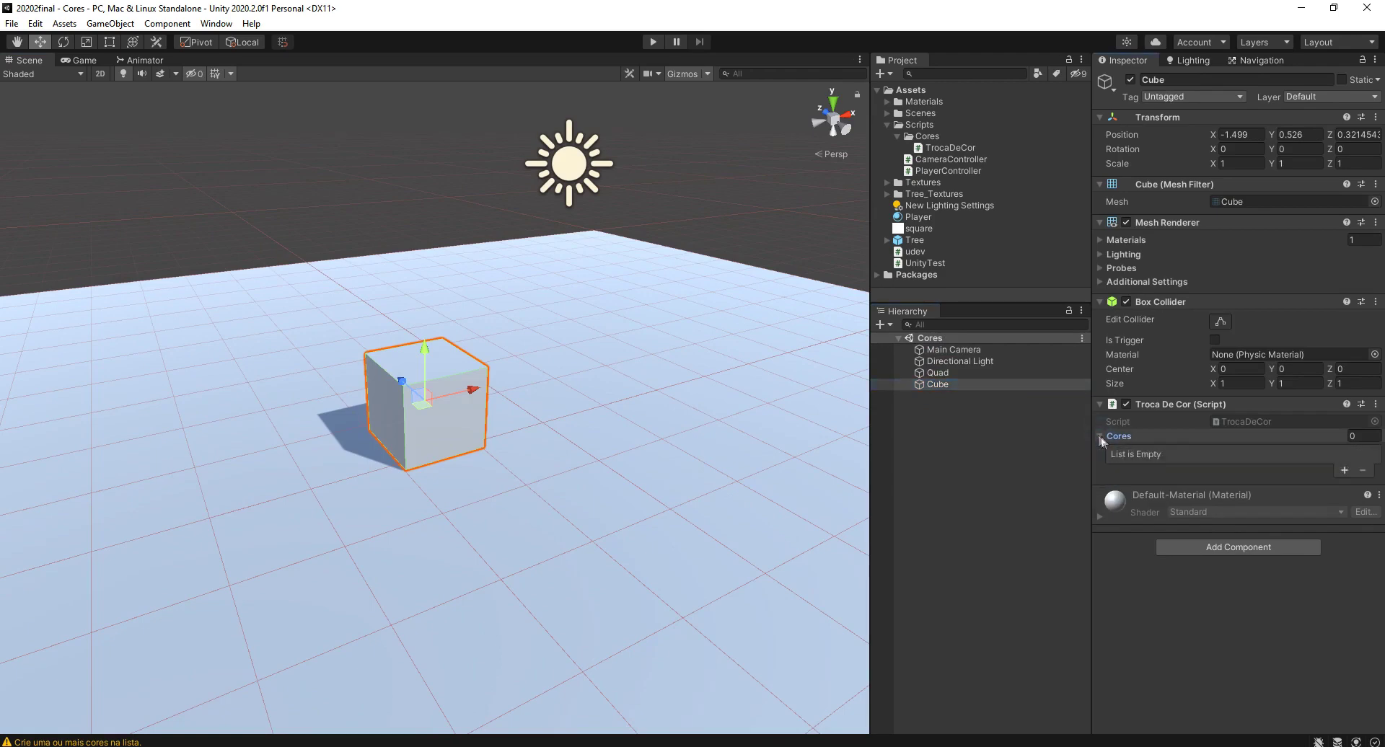
pyautogui.click(1344, 470)
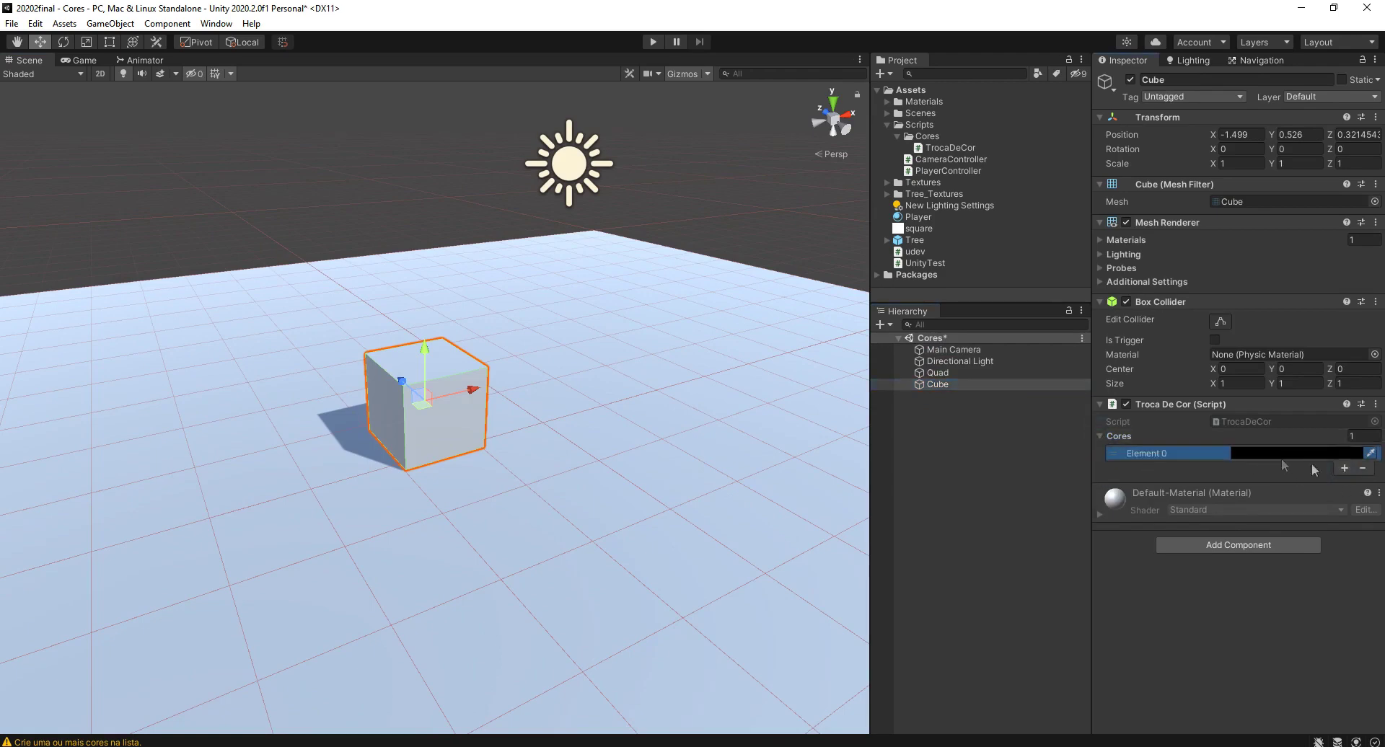
pyautogui.click(1312, 453)
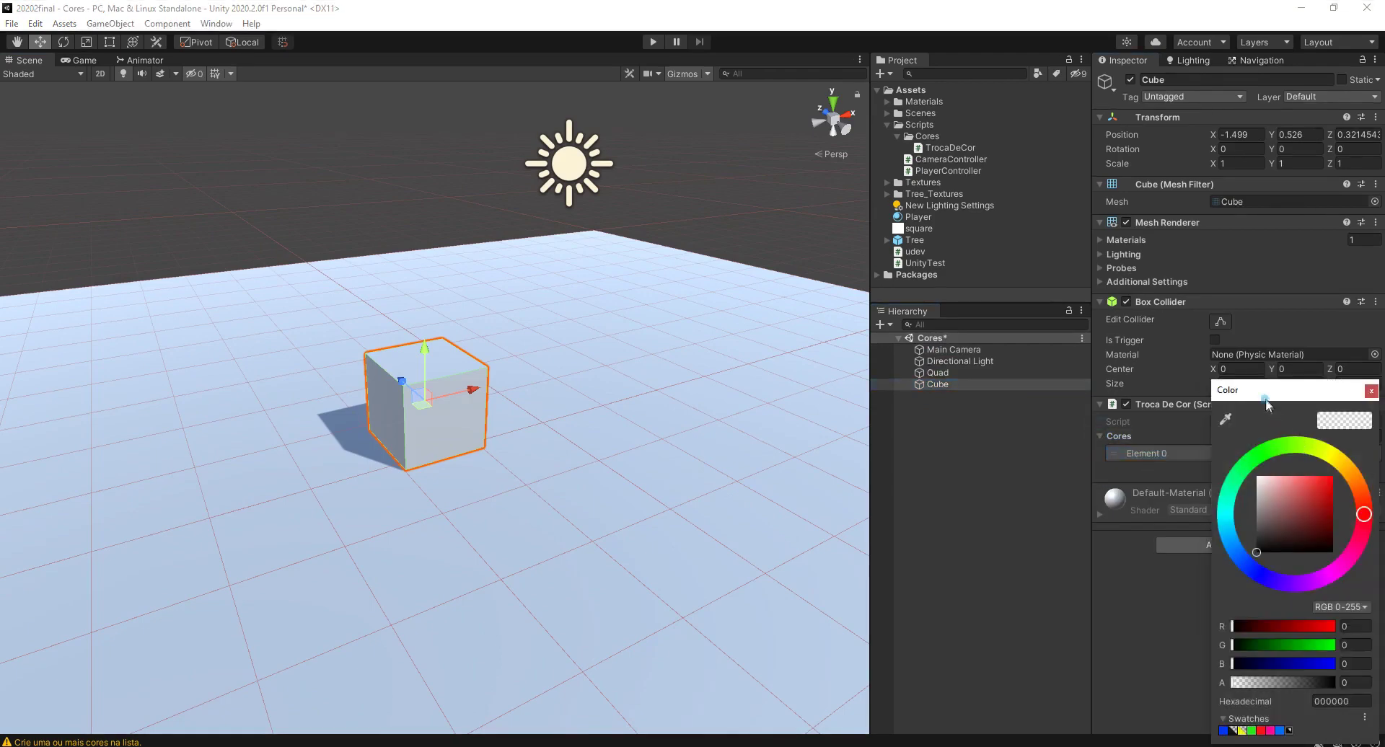
pyautogui.moveTo(1266, 398); pyautogui.dragTo(930, 337)
pyautogui.moveTo(978, 433); pyautogui.dragTo(1002, 418)
pyautogui.click(964, 624)
pyautogui.moveTo(971, 622); pyautogui.dragTo(1040, 623)
pyautogui.click(1035, 332)
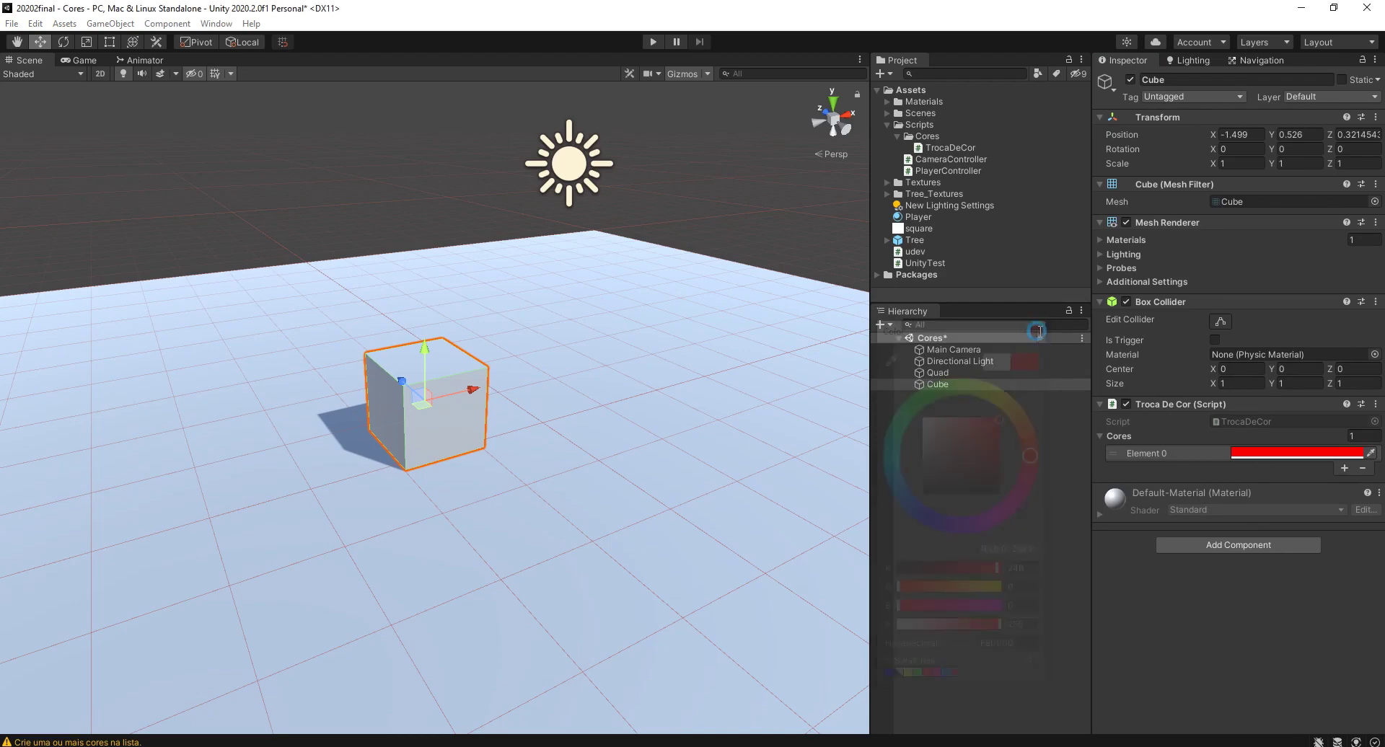
# - Add more Cores entries, setting one to light blue and Element 3 to yellow
pyautogui.click(1343, 468)
pyautogui.click(1288, 466)
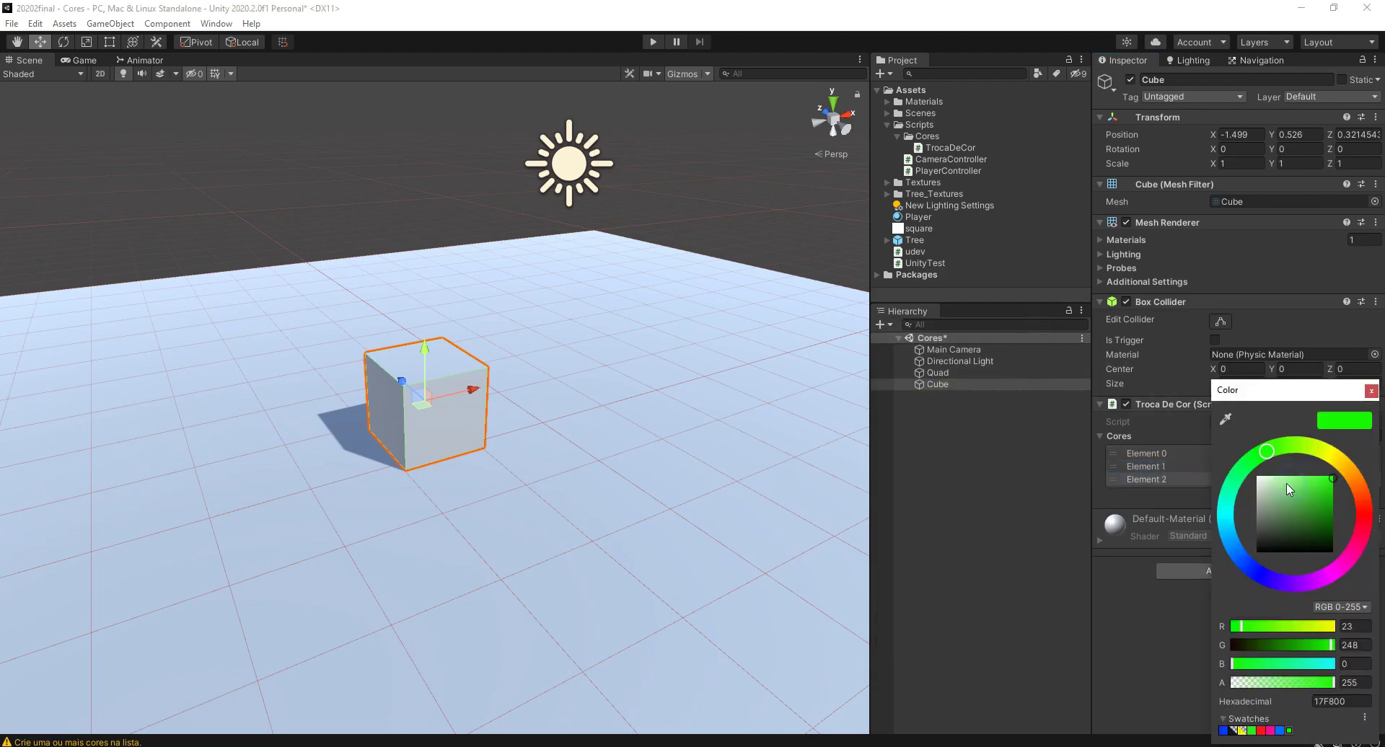
pyautogui.click(1240, 556)
pyautogui.click(1371, 390)
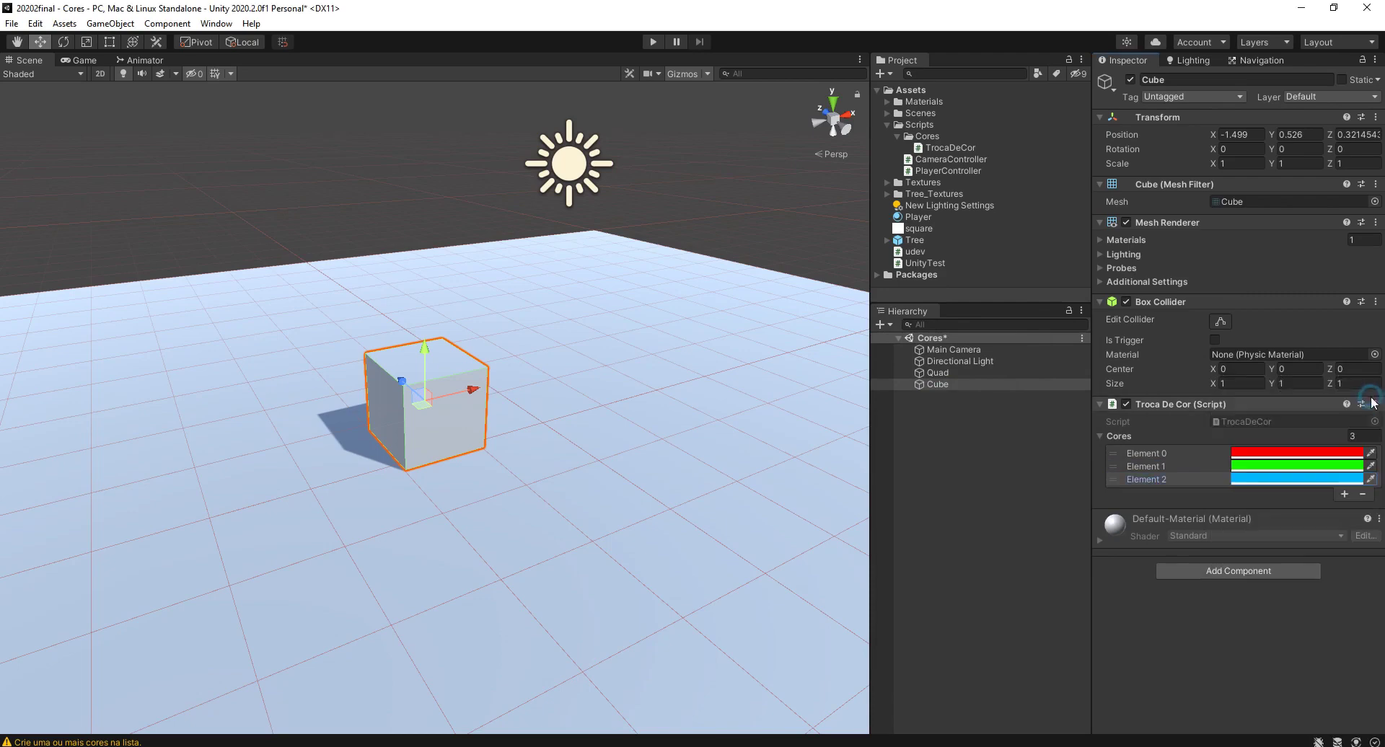
pyautogui.click(1344, 493)
pyautogui.click(1282, 494)
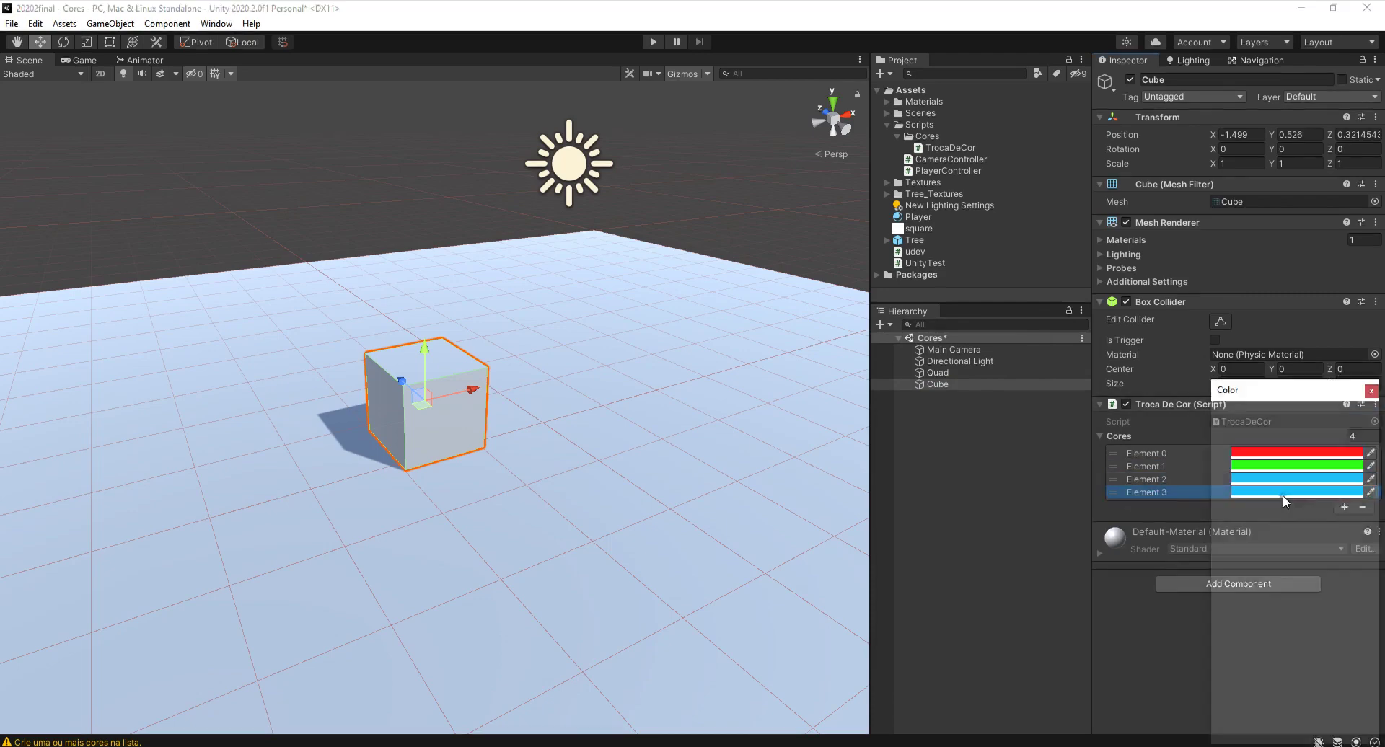
pyautogui.click(1336, 464)
pyautogui.click(1371, 391)
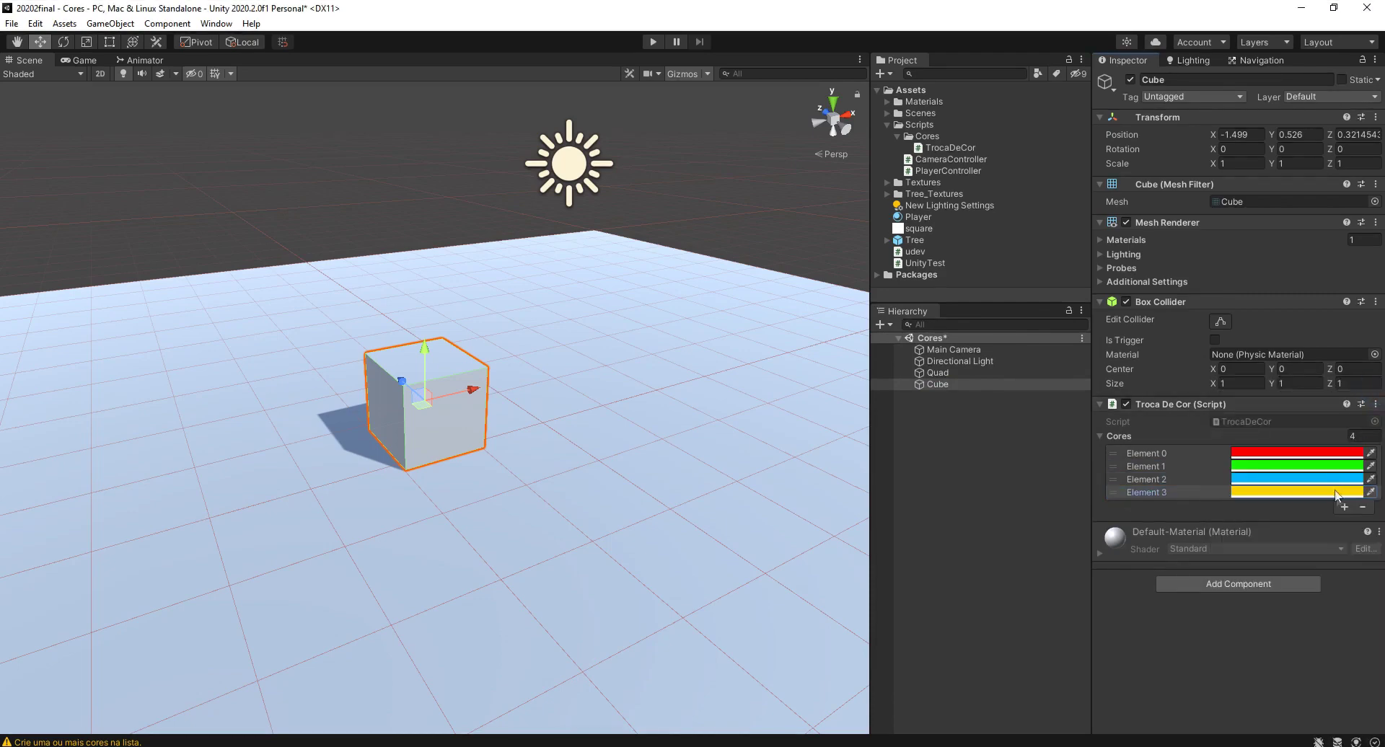
# - Add Element 4 as magenta and Element 5 as orange, then play the scene
pyautogui.click(1343, 507)
pyautogui.click(1292, 505)
pyautogui.click(1342, 565)
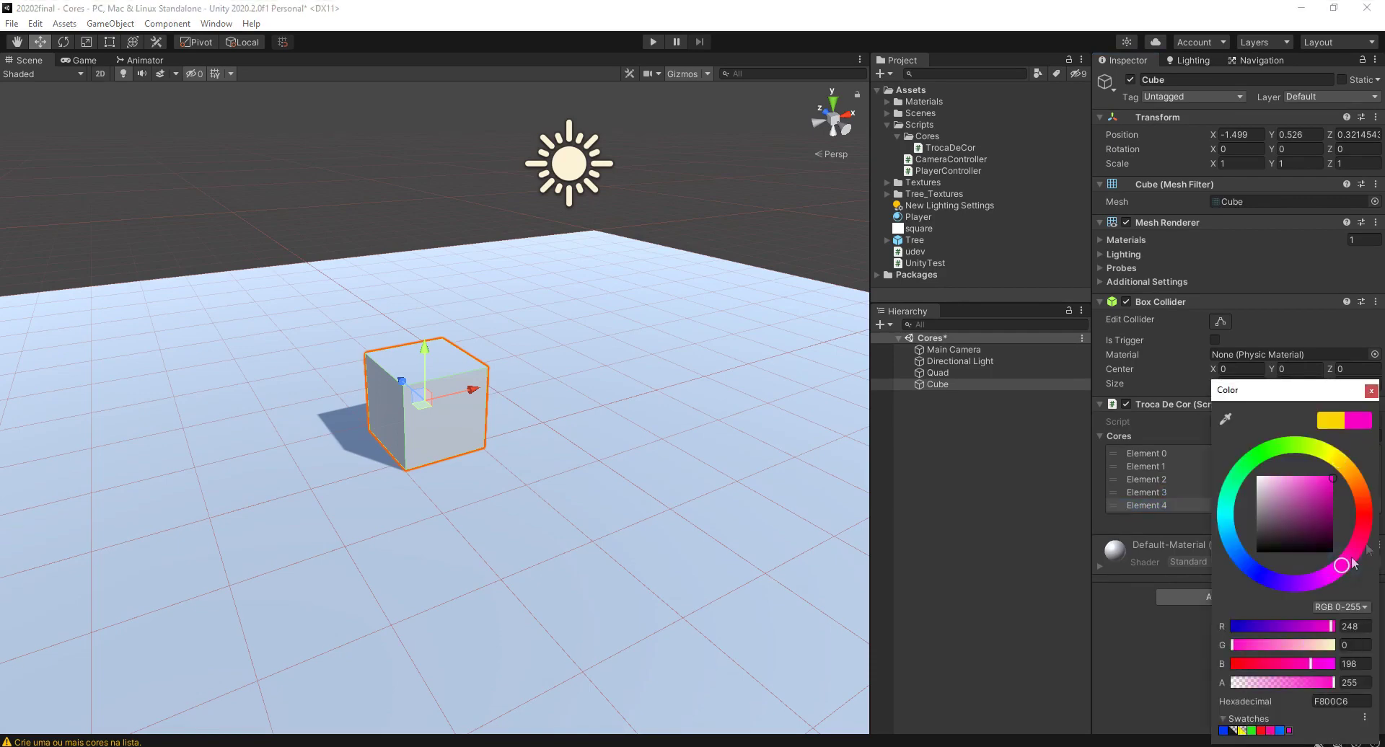
pyautogui.click(1371, 391)
pyautogui.click(1343, 521)
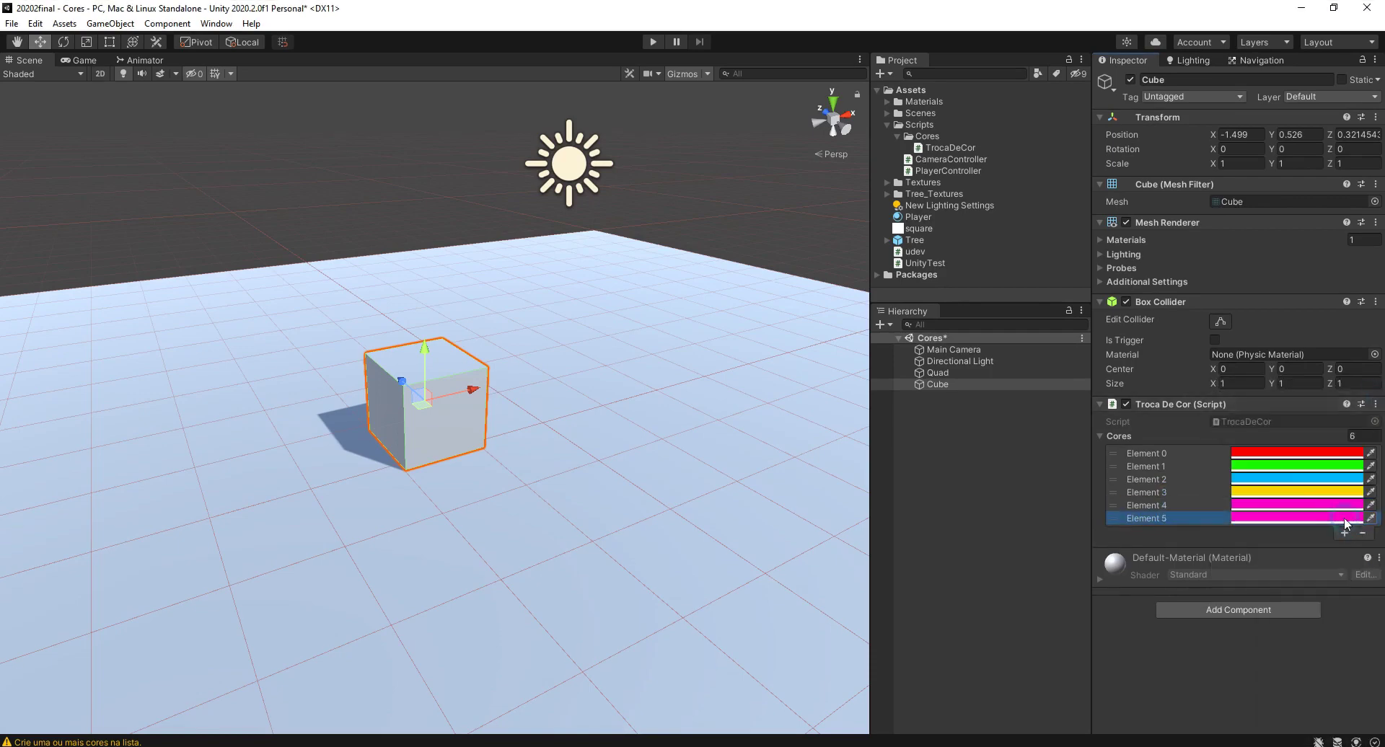
pyautogui.click(1331, 518)
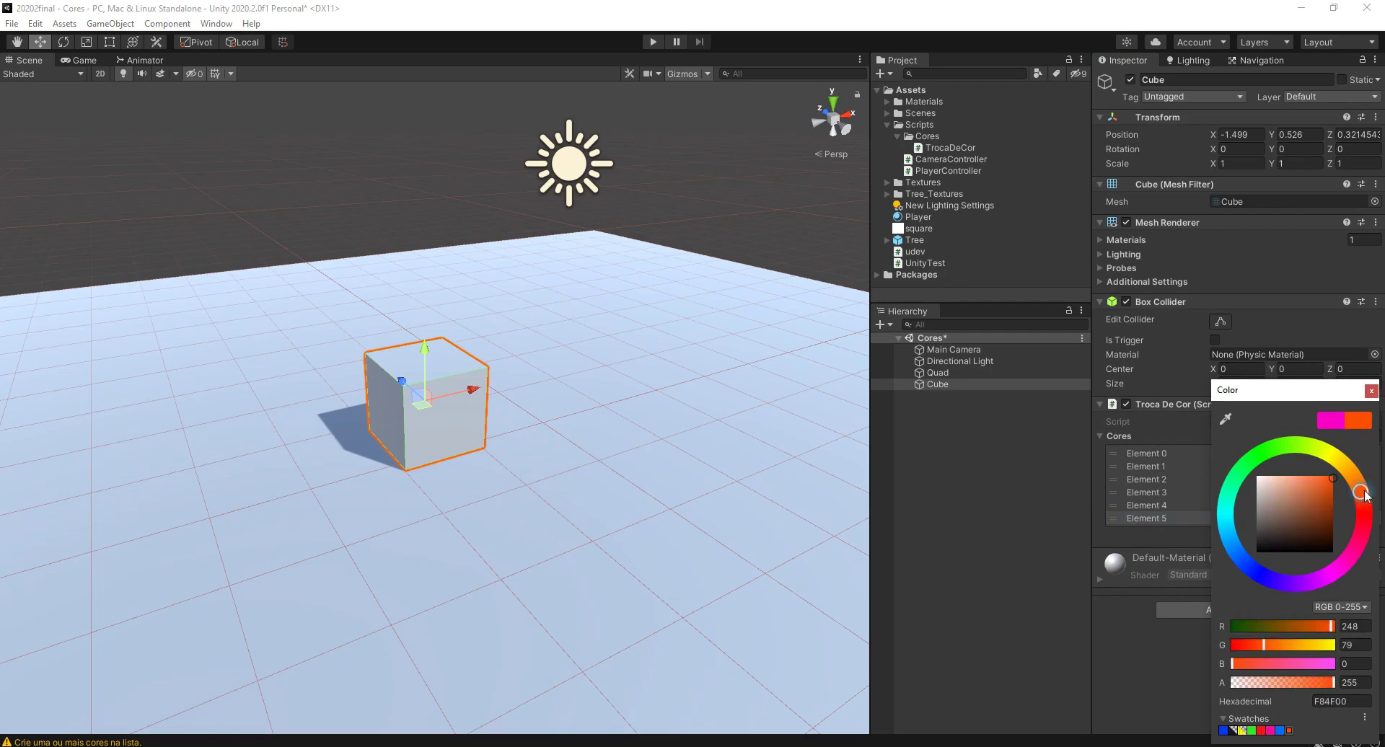
pyautogui.moveTo(1362, 512); pyautogui.dragTo(1365, 493)
pyautogui.click(1371, 391)
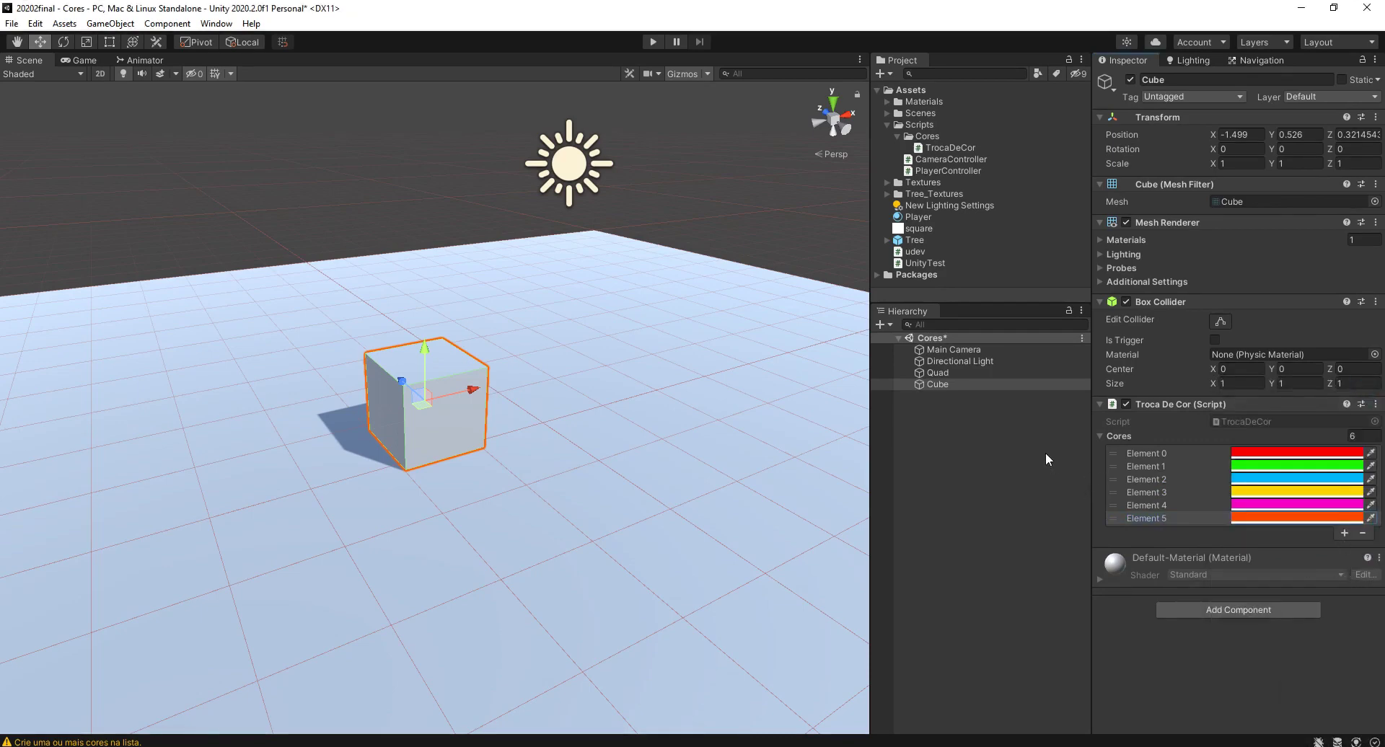
pyautogui.click(652, 43)
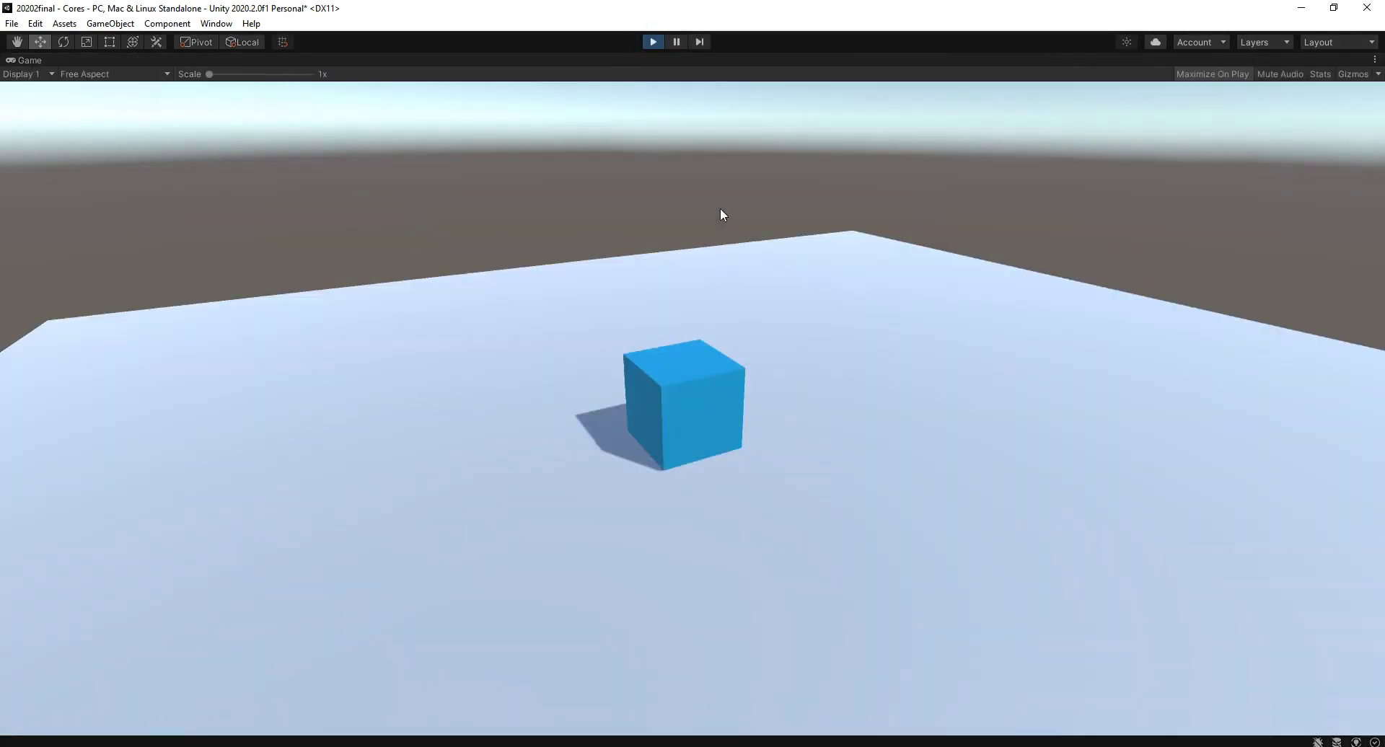
# - Move the Cube left, duplicate it into a row of five cubes, and test-play the scene
pyautogui.click(656, 43)
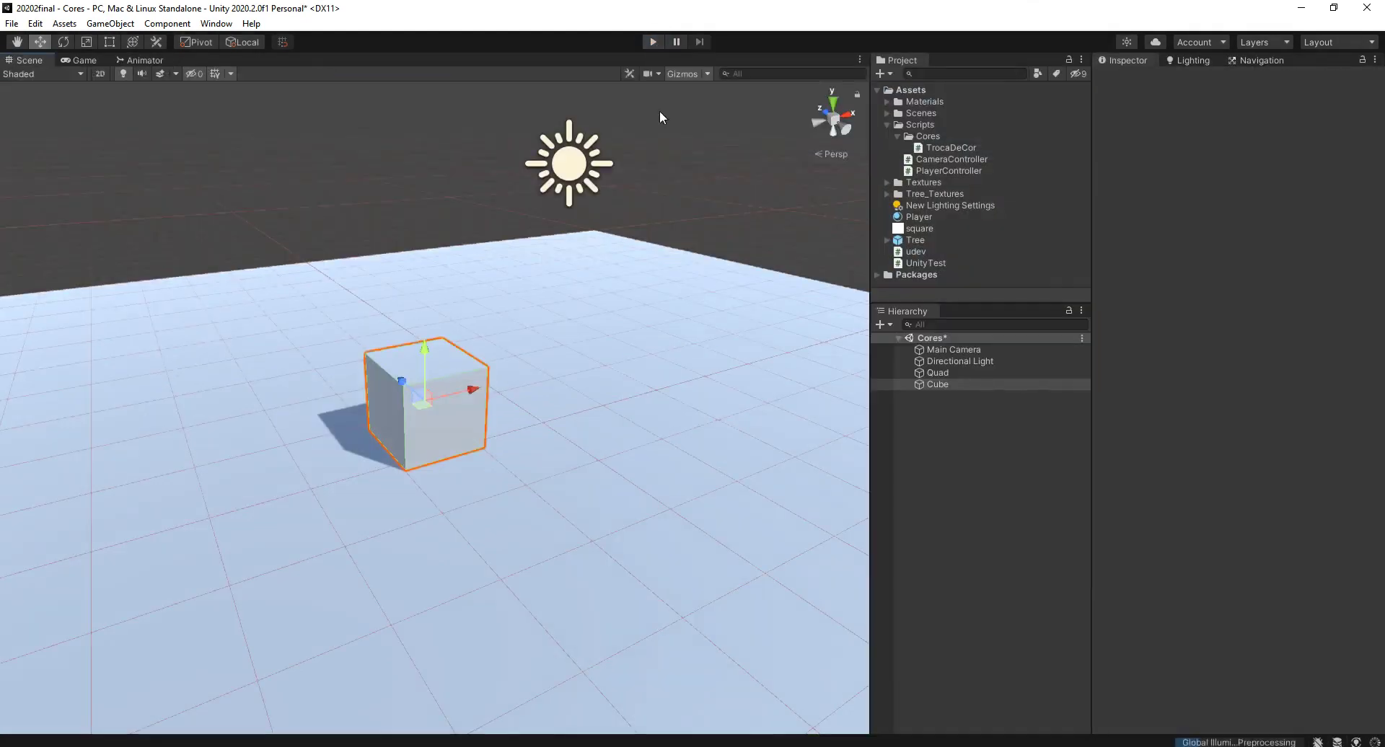
pyautogui.moveTo(472, 389)
pyautogui.mouseDown()
pyautogui.moveTo(386, 395)
pyautogui.moveTo(498, 386)
pyautogui.moveTo(834, 302)
pyautogui.mouseUp()
pyautogui.hotkey('ctrl', 'd')
pyautogui.hotkey('ctrl', 'd')
pyautogui.hotkey('ctrl', 'd')
pyautogui.hotkey('ctrl', 'd')
pyautogui.click(653, 42)
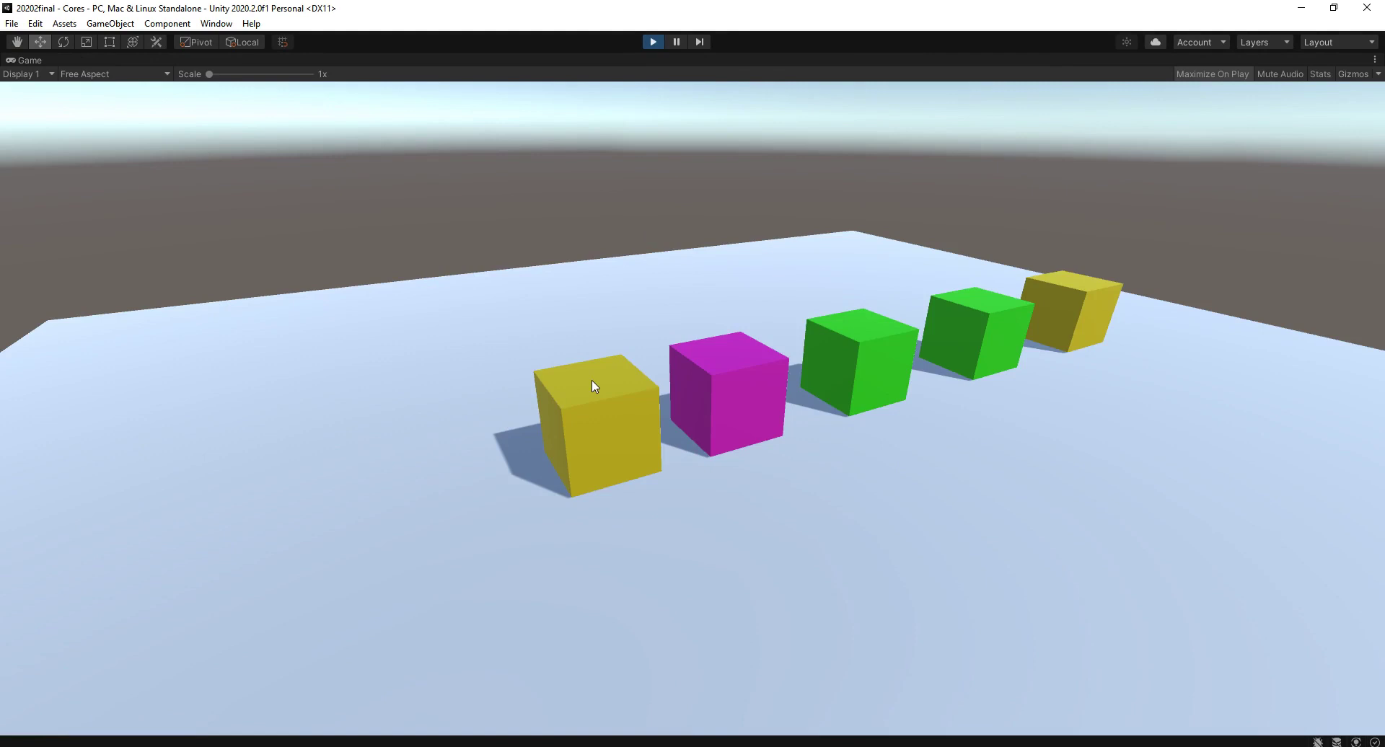
pyautogui.click(652, 42)
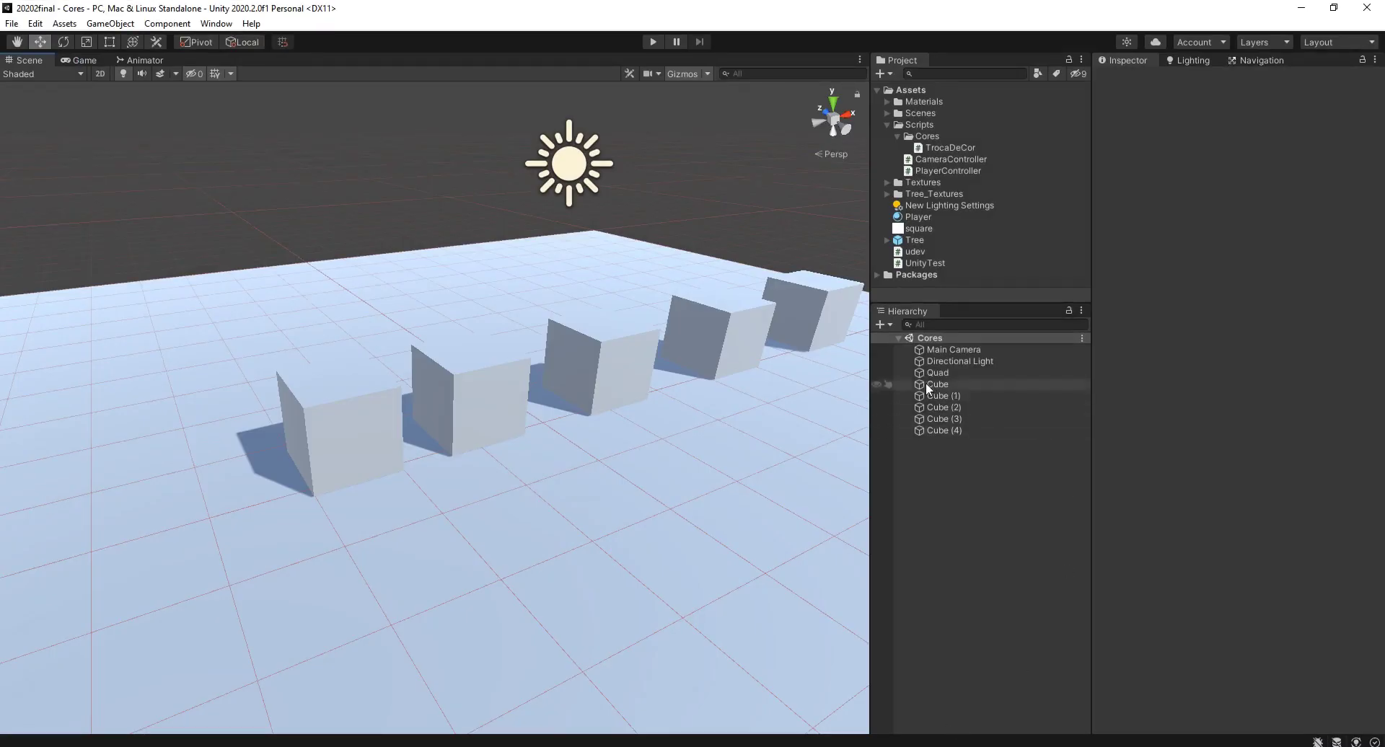
# - Inspect Cube (3) and Cube (2) and their components
pyautogui.click(938, 419)
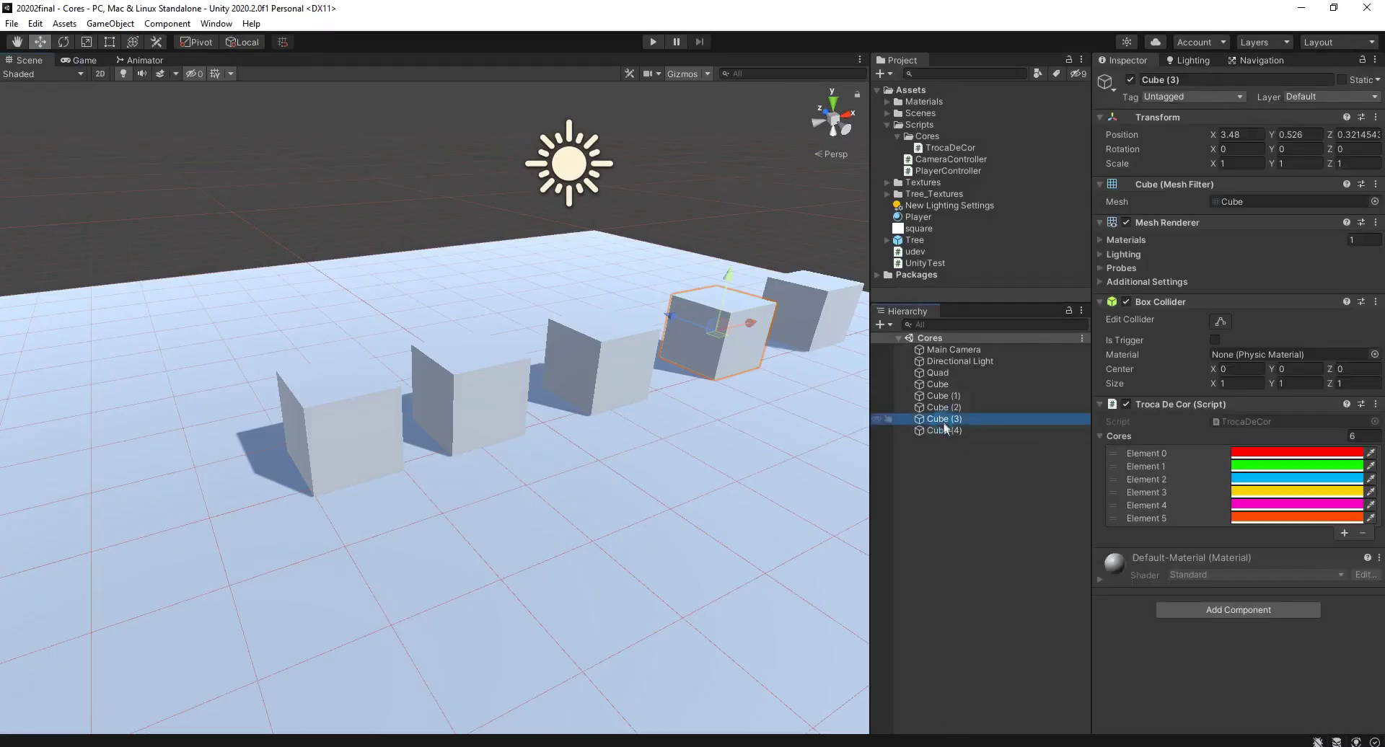
pyautogui.click(622, 340)
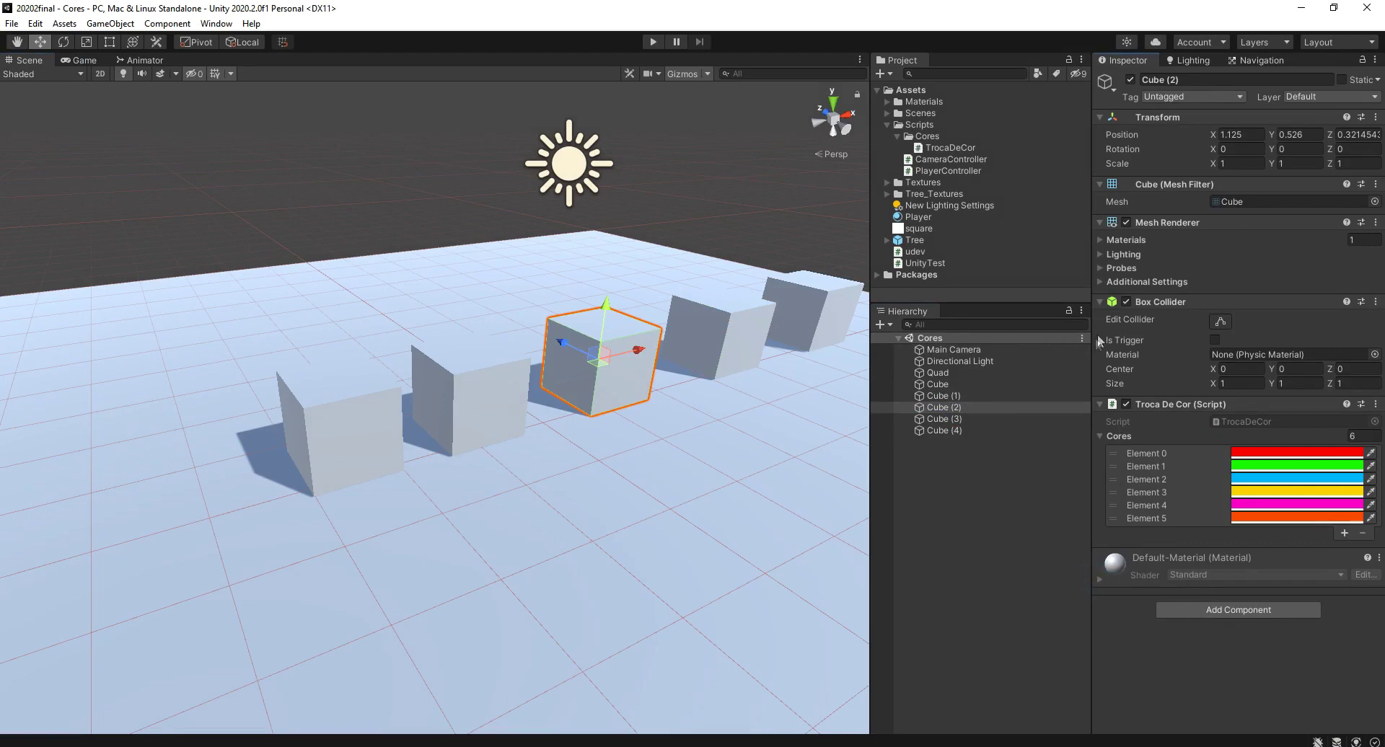
pyautogui.scroll(-5, 1097, 336)
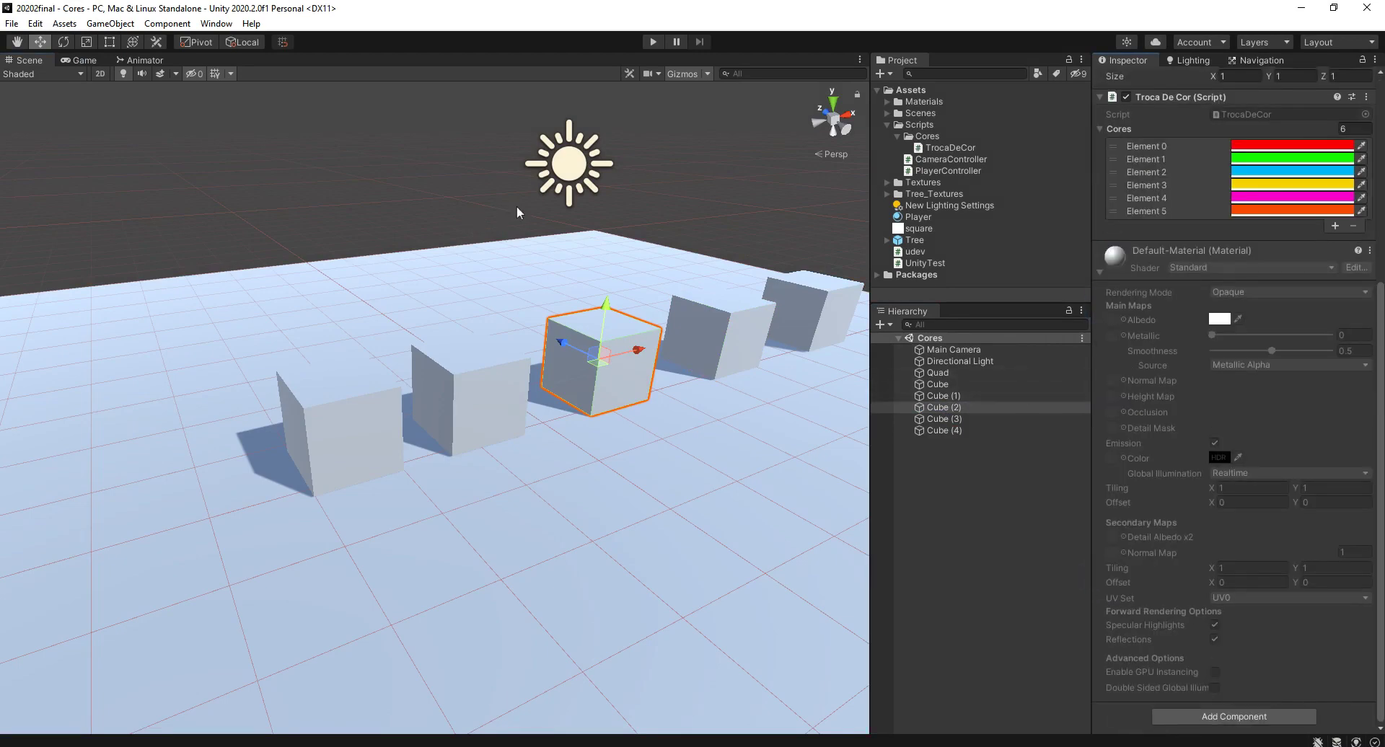
# - Play the scene twice for new random colour mixes, then return to the TrocaDeCor script
pyautogui.click(429, 209)
pyautogui.click(652, 41)
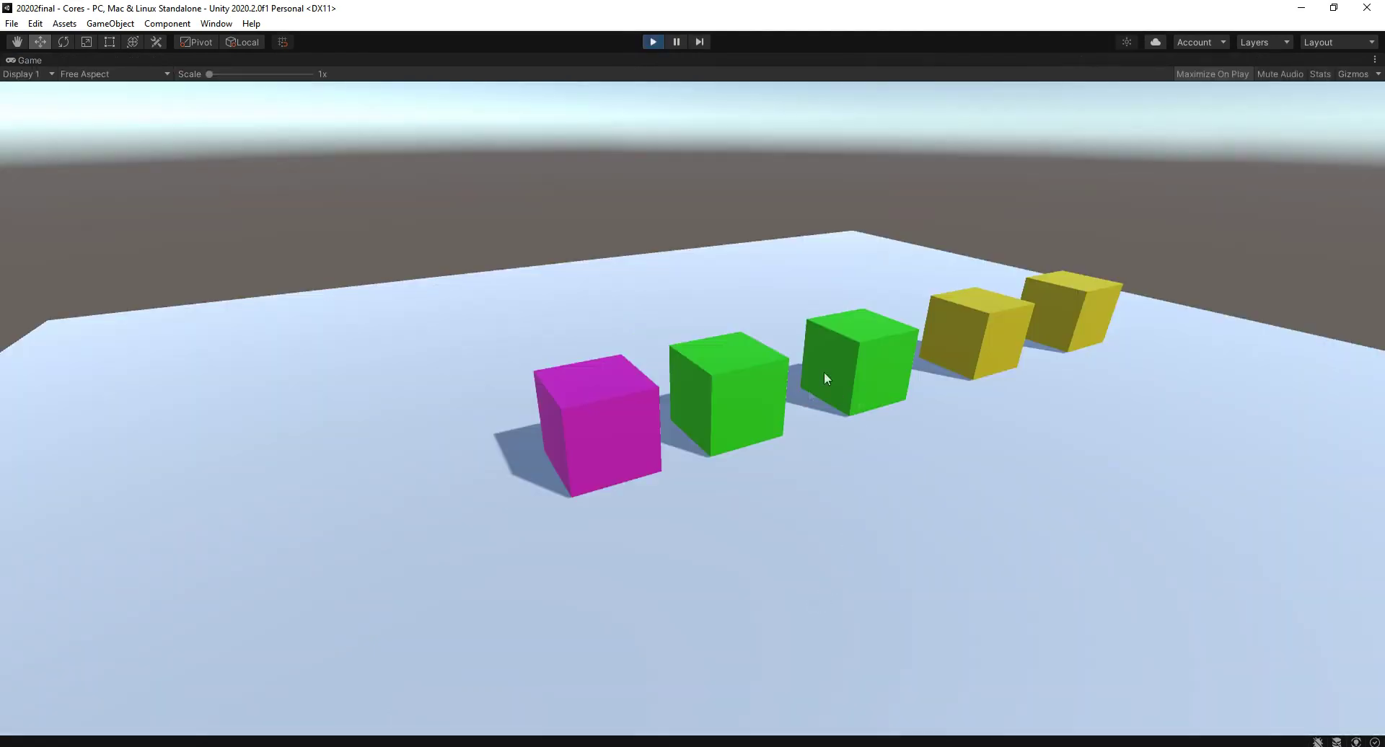
pyautogui.click(652, 41)
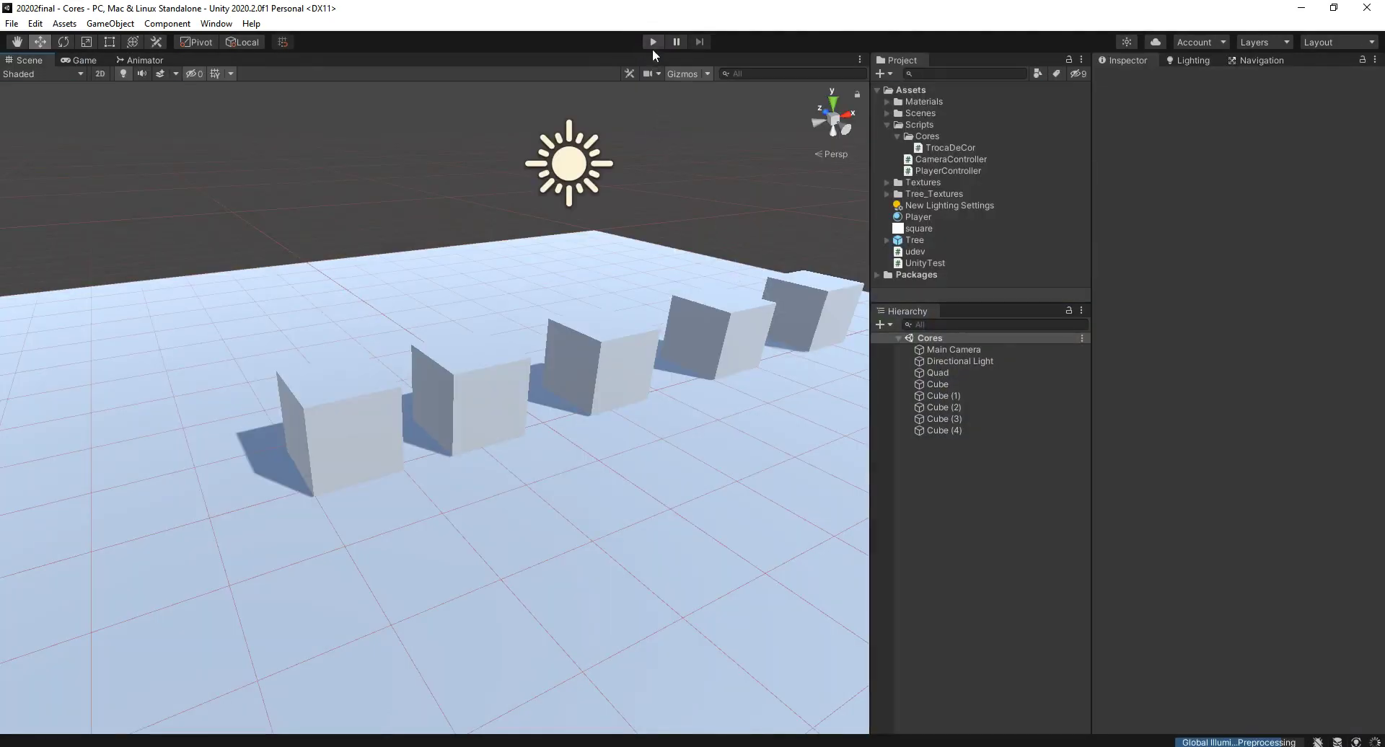
pyautogui.click(652, 48)
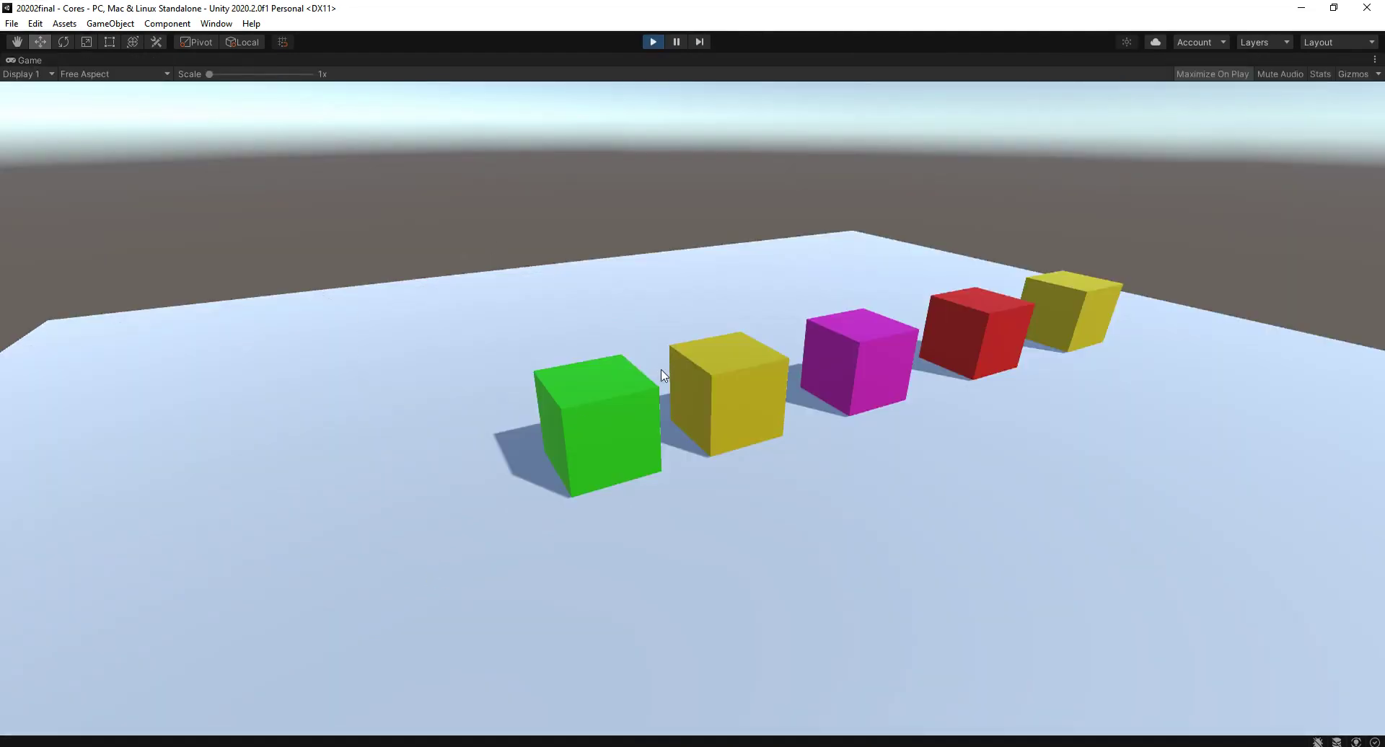
pyautogui.click(652, 43)
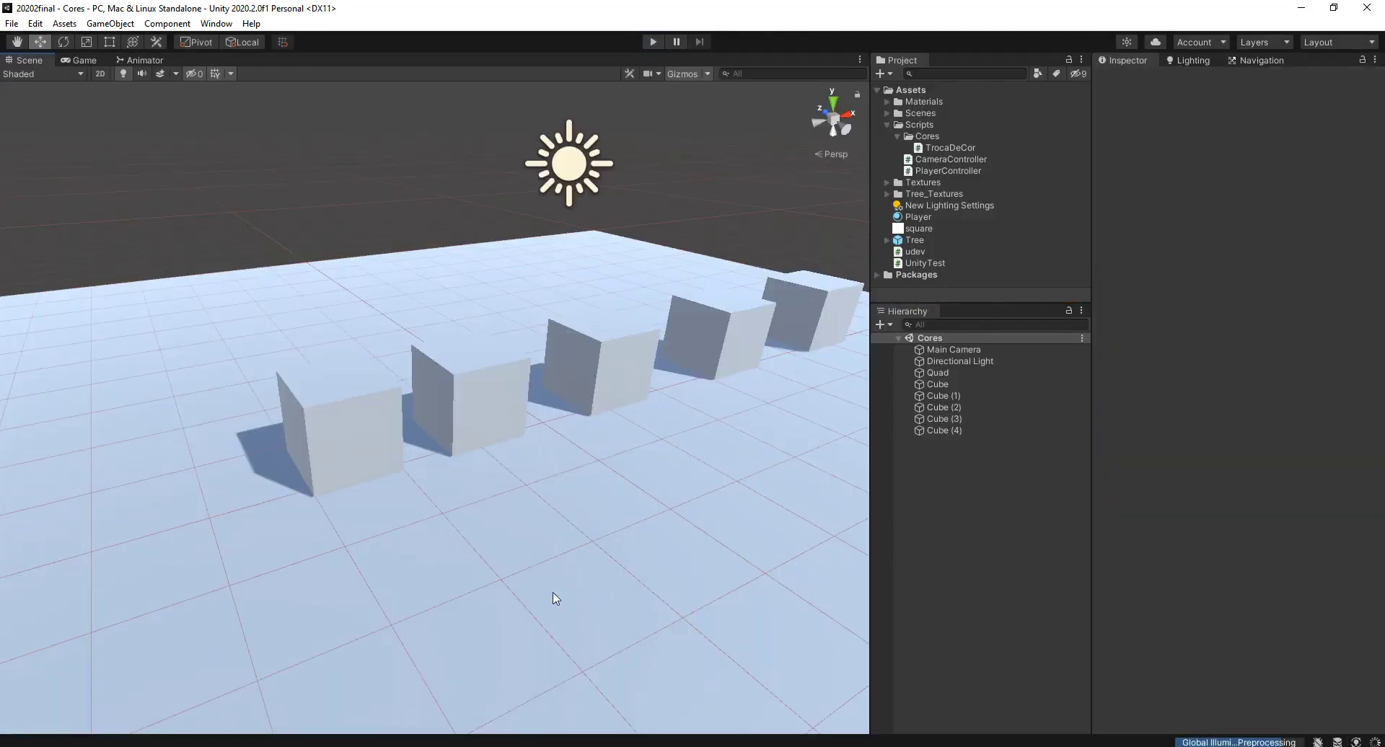
pyautogui.click(342, 404)
pyautogui.hotkey('alt', 'Tab')
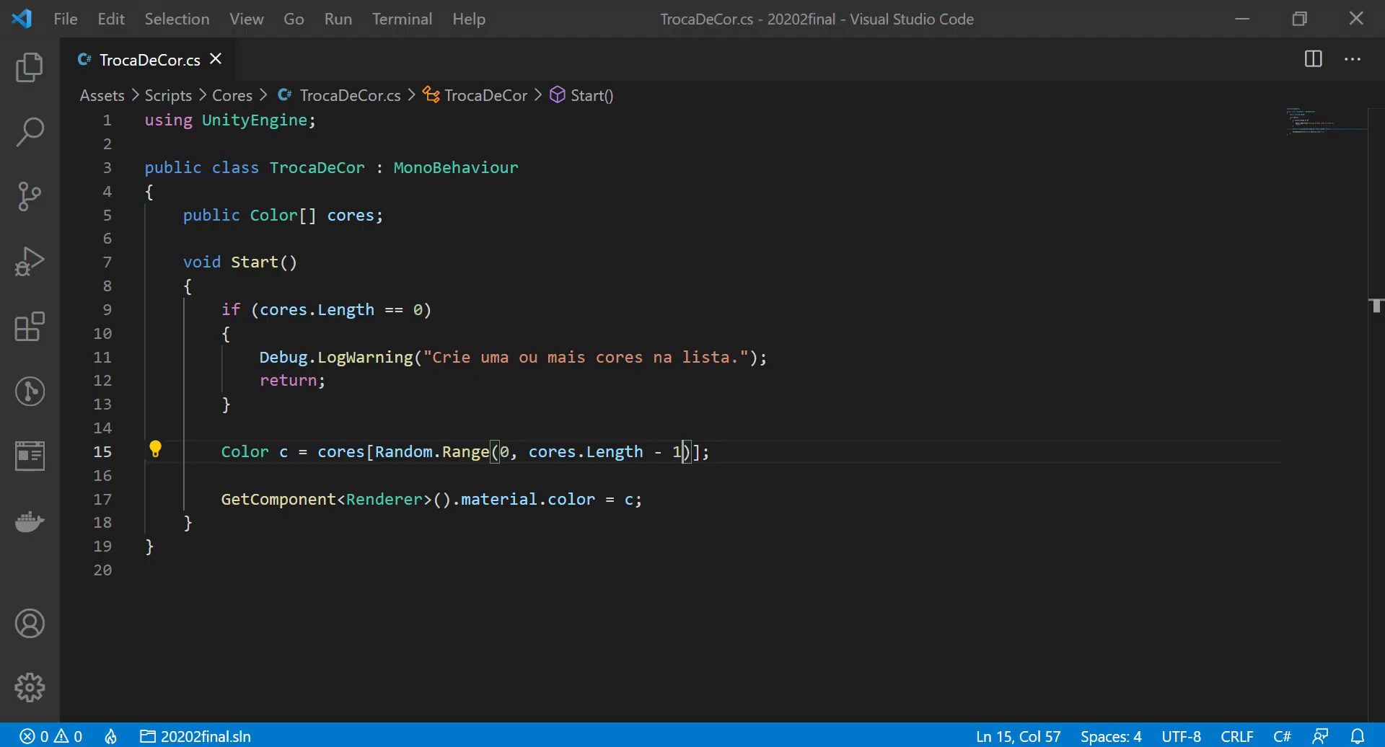
# - Add a comment above the cores array saying it is defined by the user
pyautogui.click(312, 195)
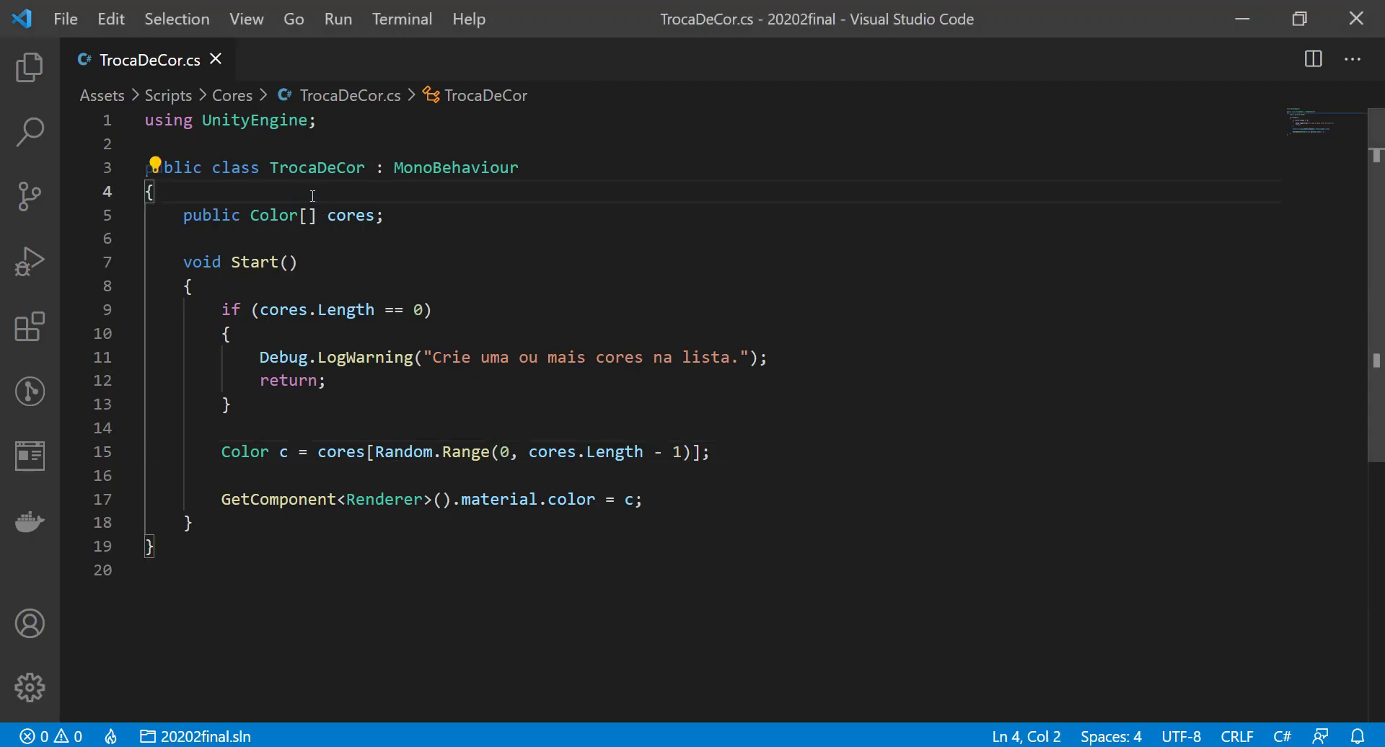
pyautogui.press('Return')
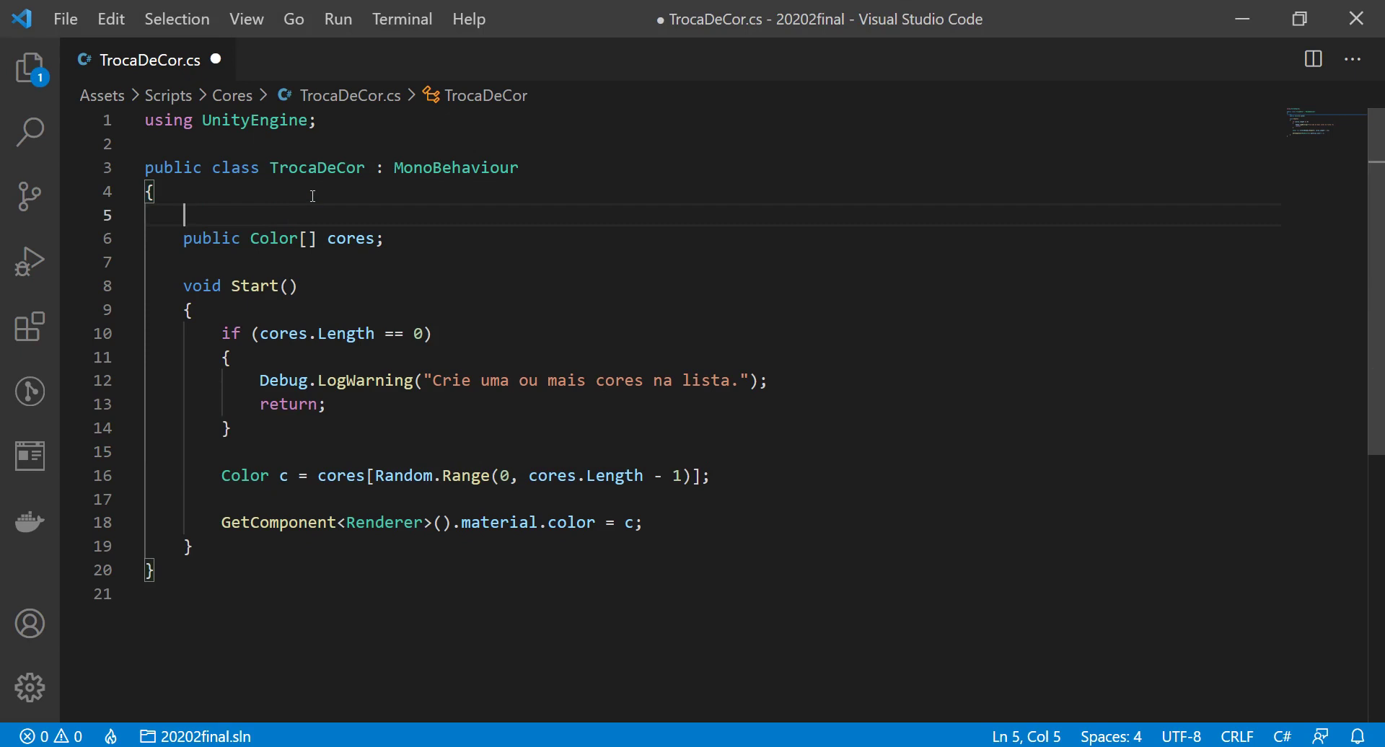
pyautogui.write('//Declaramos o array de cores que ser[á definido pel')
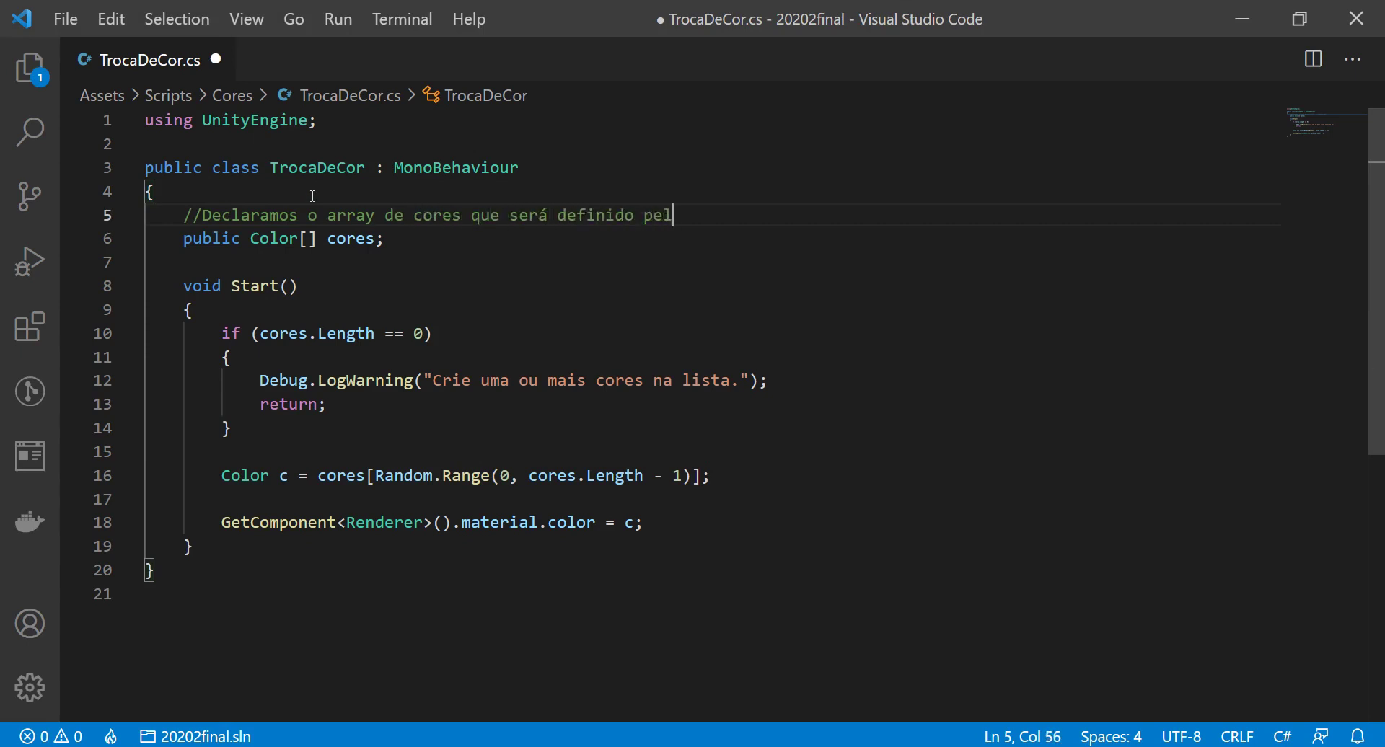
pyautogui.write('suárip')
pyautogui.press('BackSpace')
pyautogui.write('o')
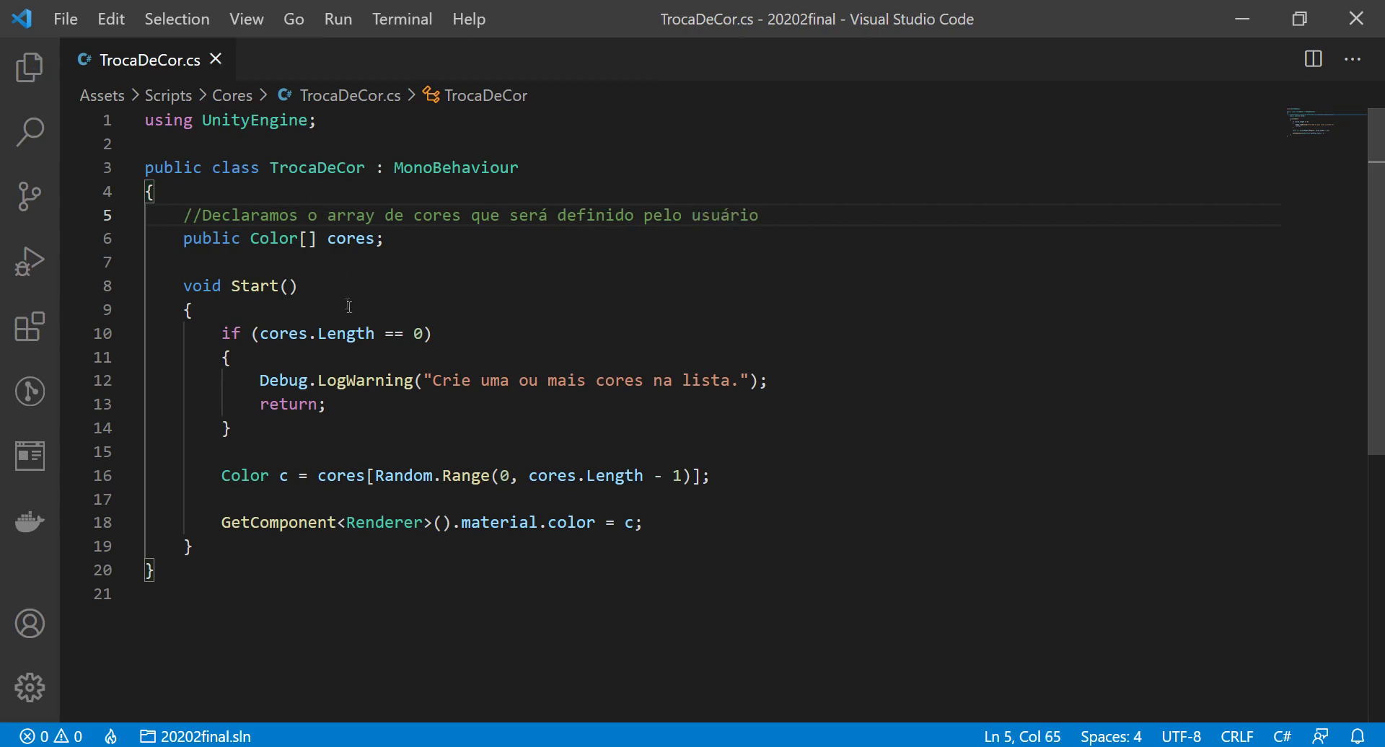
# - Comment the empty-list check and the warning: 'Avisamos o usuário que precisa incluir cor na lista'
pyautogui.click(355, 311)
pyautogui.press('Return')
pyautogui.write('//Verificamos se não existe nenhuma cor na lista')
pyautogui.press('Down')
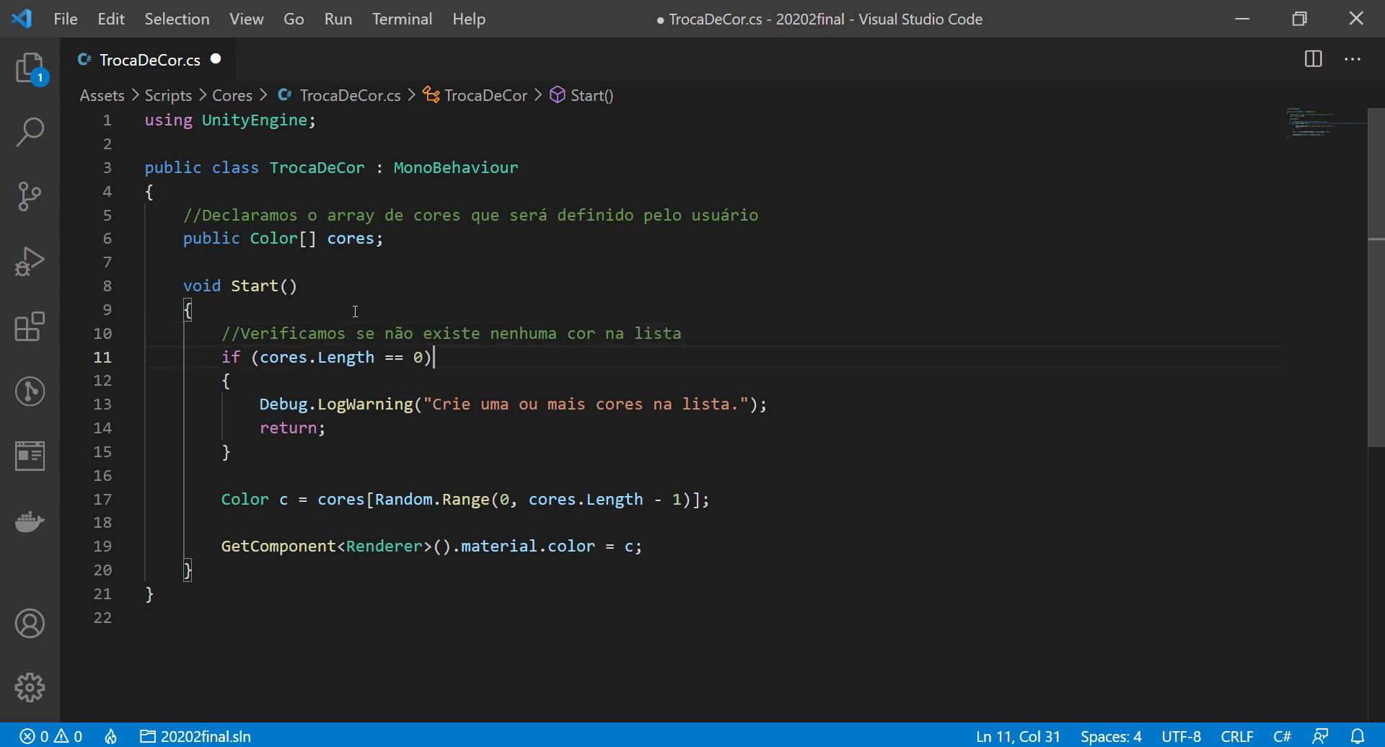
pyautogui.press('Down')
pyautogui.press('Return')
pyautogui.write('Avisamos o usuário que precisa ins')
pyautogui.press('BackSpace')
pyautogui.press('BackSpace')
pyautogui.press('BackSpace')
pyautogui.write('luir cor')
pyautogui.hotkey('ctrl', 'shift', 'Right')
pyautogui.write('incluir cor na lista')
# - Add '//Encerramos o método' after the warning and open a line above the colour pick
pyautogui.press('Down')
pyautogui.press('Return')
pyautogui.press('Return')
pyautogui.write('//Encer')
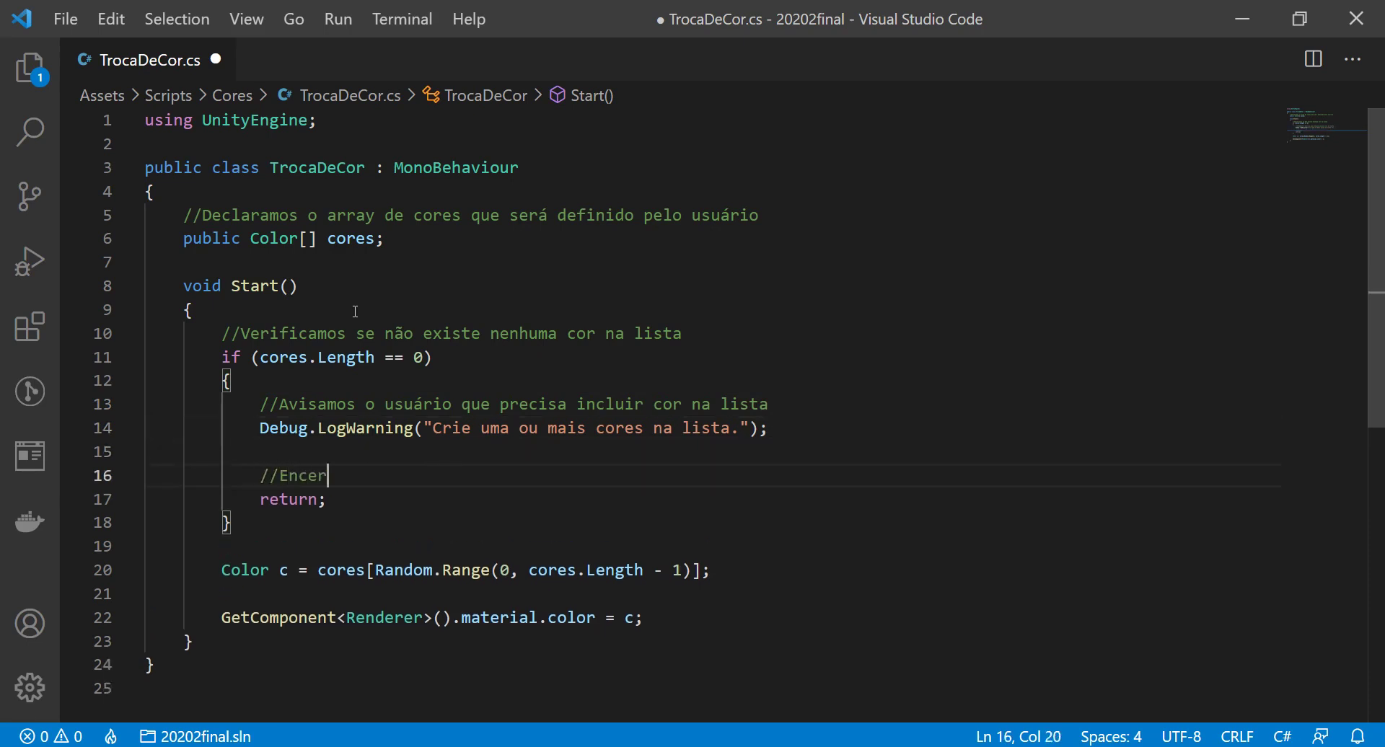
pyautogui.write('ramos o método')
pyautogui.click(390, 546)
pyautogui.press('Return')
# - Comment the colour pick ('Sorteamos uma cor da lista e atribuimos a variável c') and save
pyautogui.write('//Sorteamos uma cor da lista')
pyautogui.press('BackSpace')
pyautogui.press('BackSpace')
pyautogui.press('BackSpace')
pyautogui.write('uma cor da lis')
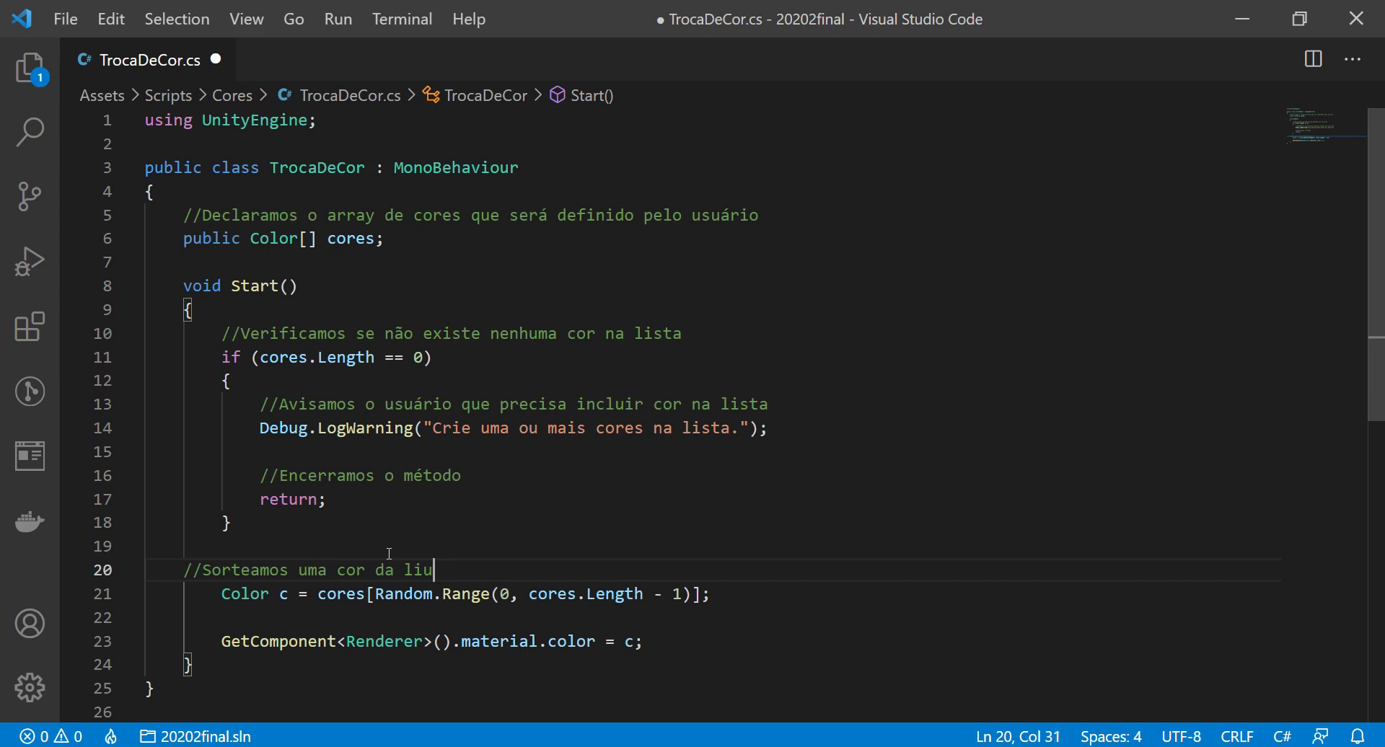
pyautogui.write('ta e atribuimos a variável c, que é do tipor')
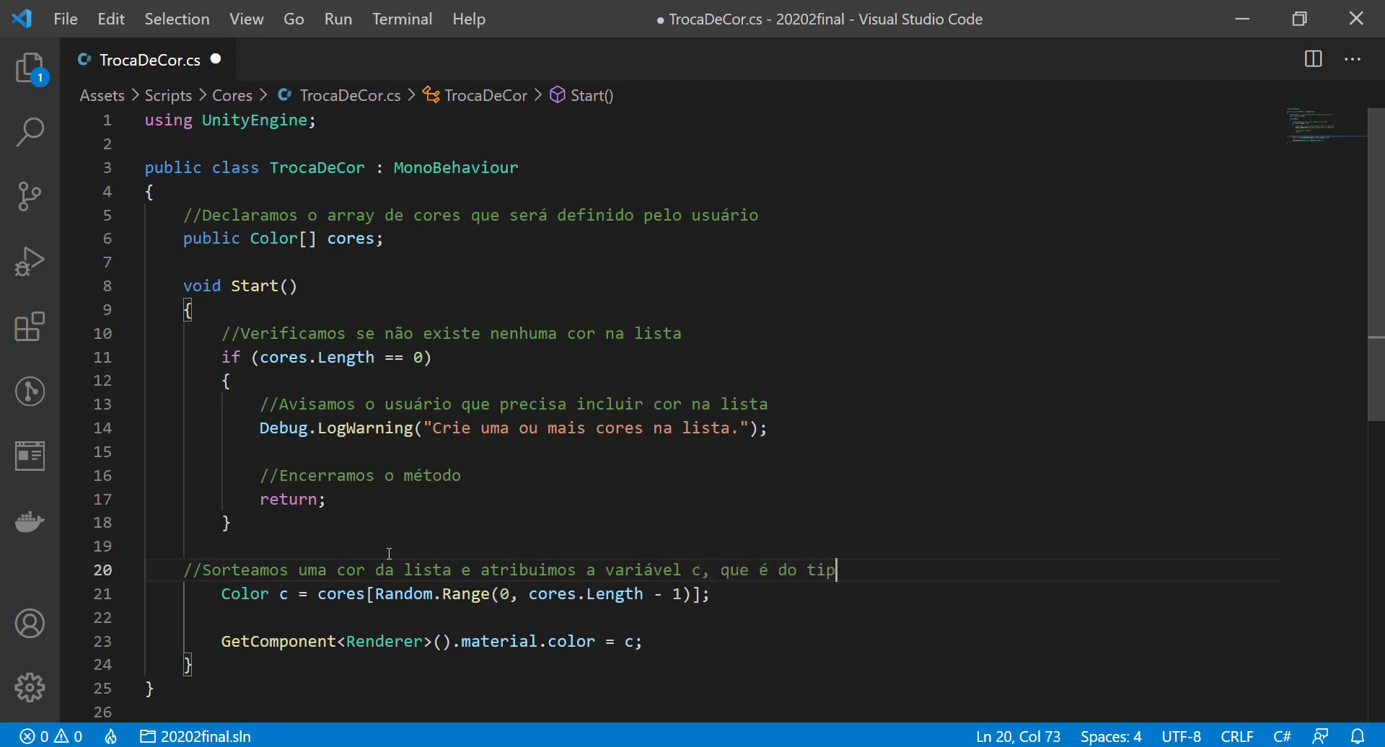
pyautogui.write(' Color')
pyautogui.hotkey('ctrl', 'shift', 'f')
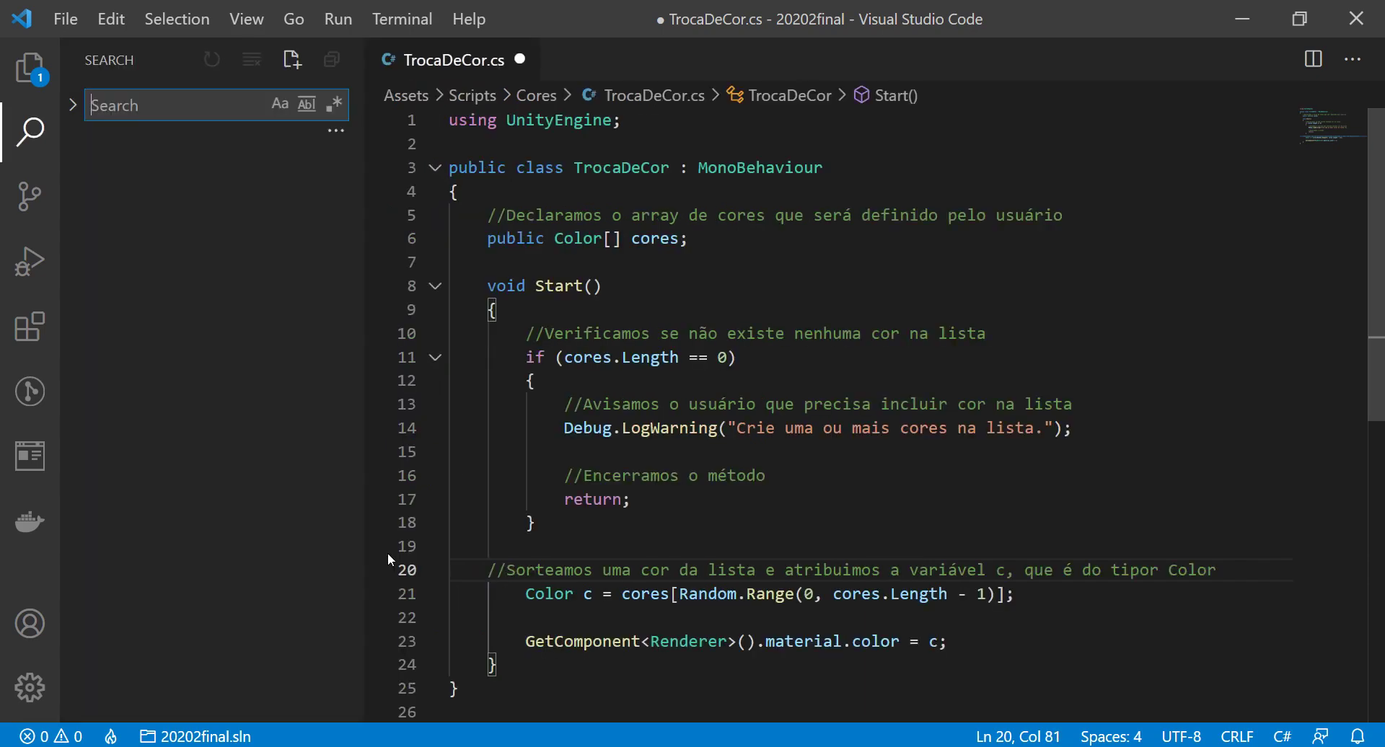
pyautogui.hotkey('ctrl', 'shift', 'e')
pyautogui.hotkey('alt', 'f')
pyautogui.click(736, 357)
pyautogui.hotkey('ctrl', 's')
pyautogui.click(29, 68)
# - Comment the renderer line: get the Render component and set its color to the new colour
pyautogui.scroll(-3, 387, 434)
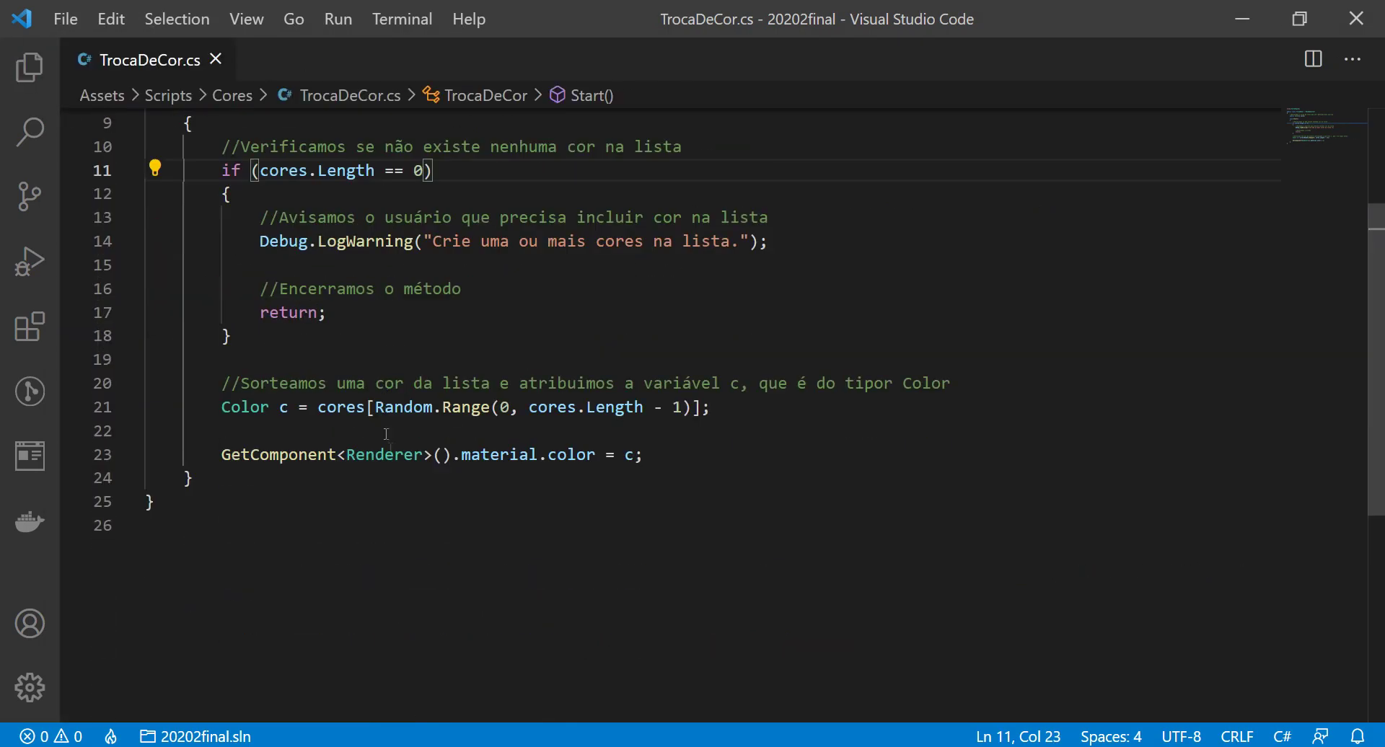
pyautogui.click(340, 427)
pyautogui.press('Return')
pyautogui.write('//Obtemos o componente Render, accessamos a propriedade')
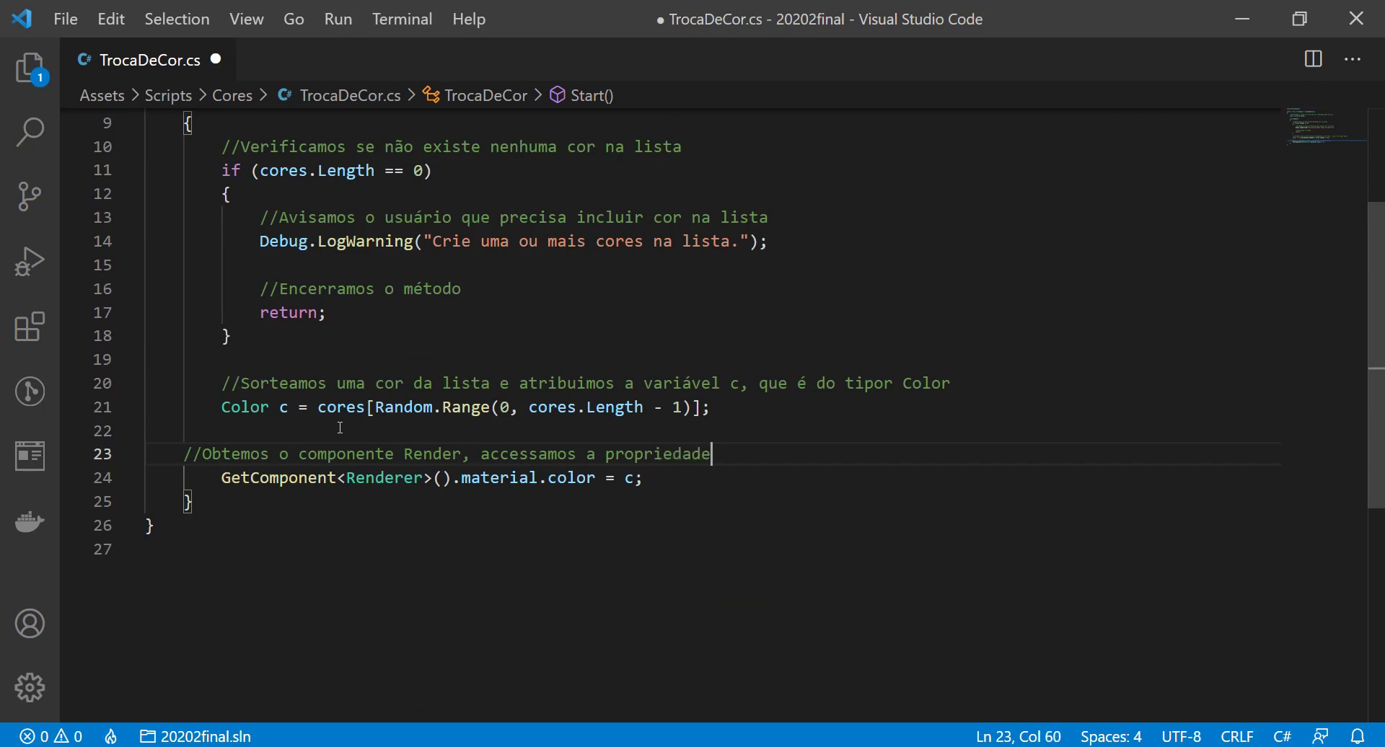
pyautogui.write(' co')
pyautogui.write('lor e definimos a nova ccor')
pyautogui.hotkey('ctrl', 's')
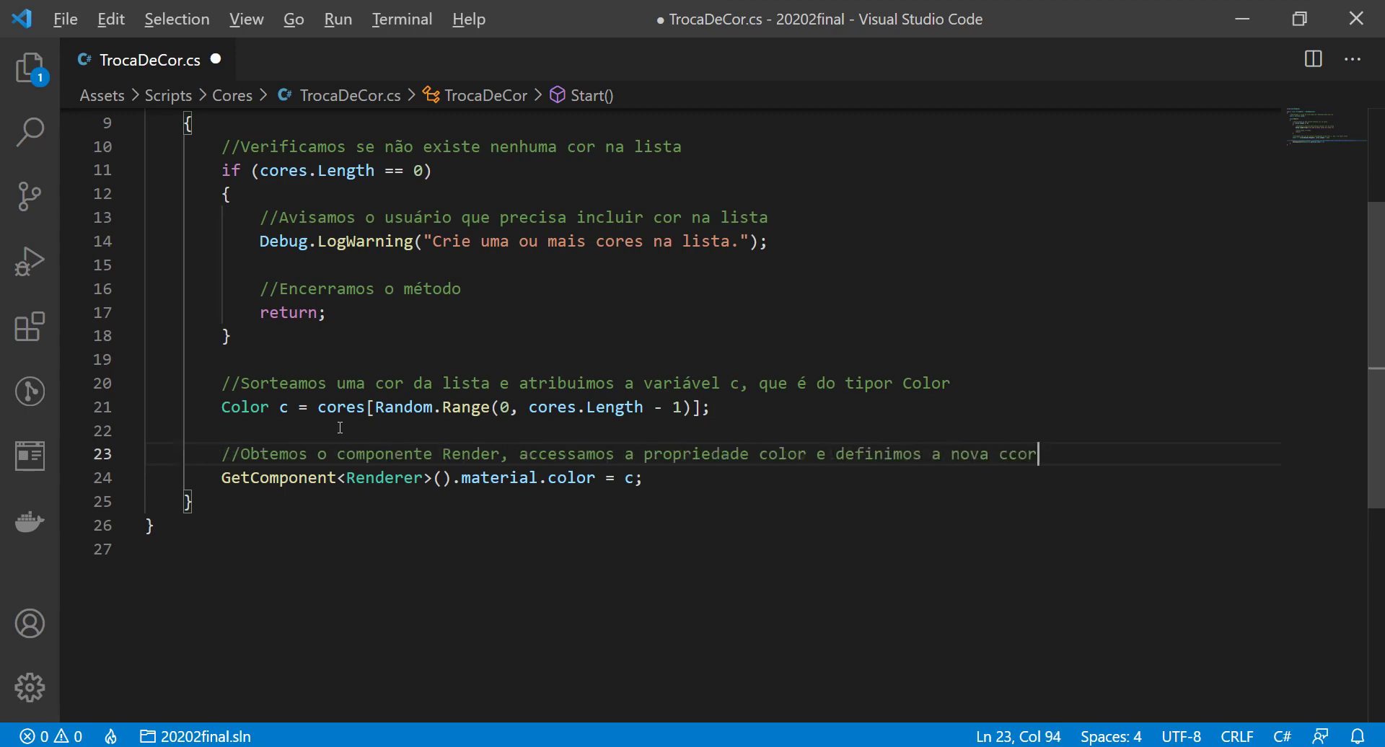
# - Correct 'ccor' to 'cor' in the renderer comment and save the script
pyautogui.scroll(3, 524, 302)
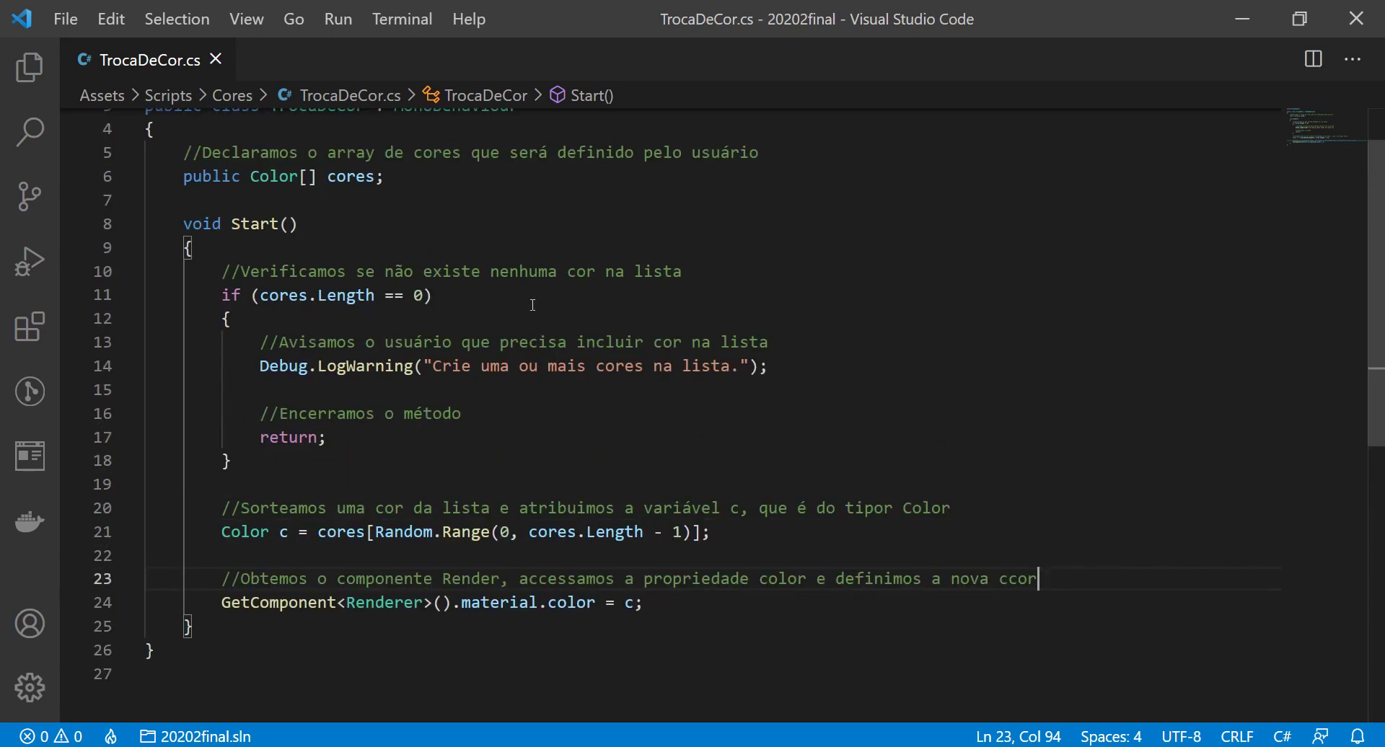
pyautogui.scroll(2, 533, 306)
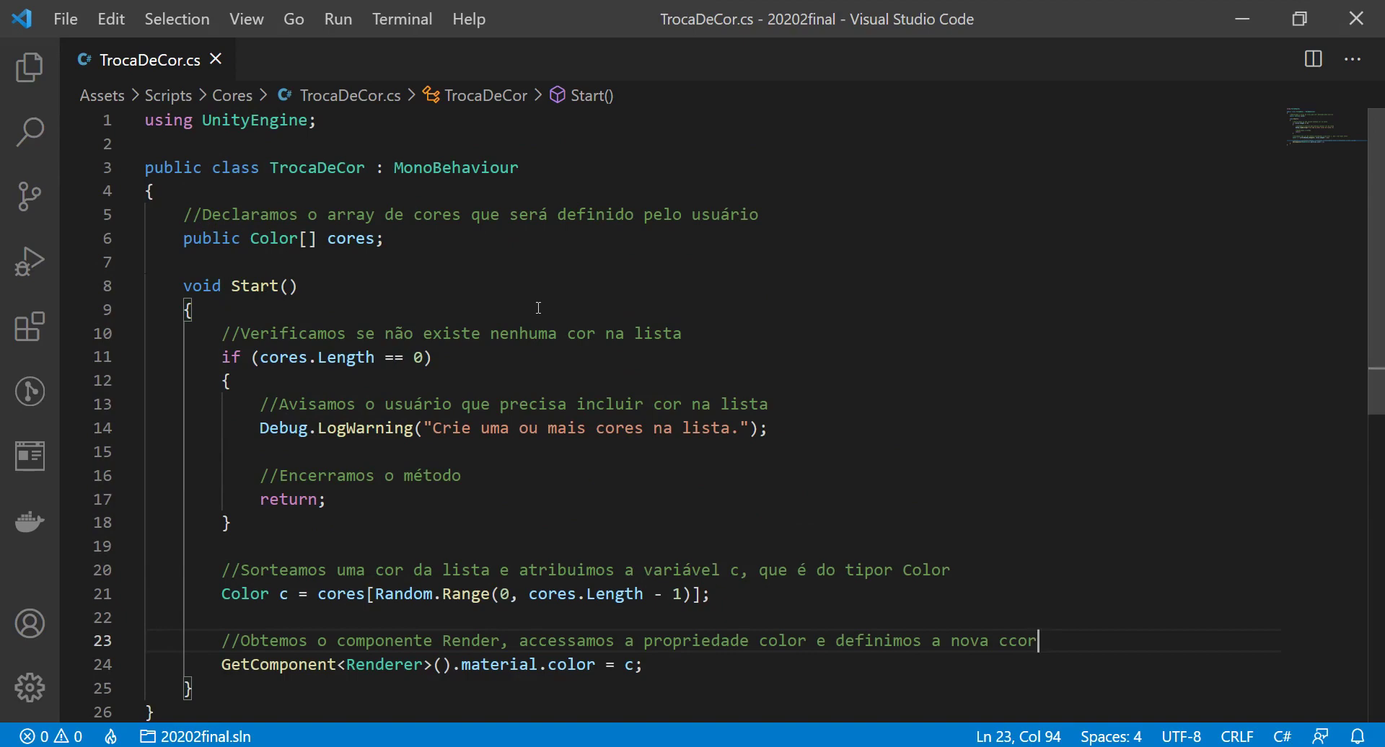
pyautogui.press('Left')
pyautogui.press('Left')
pyautogui.press('BackSpace')
pyautogui.hotkey('ctrl', 's')
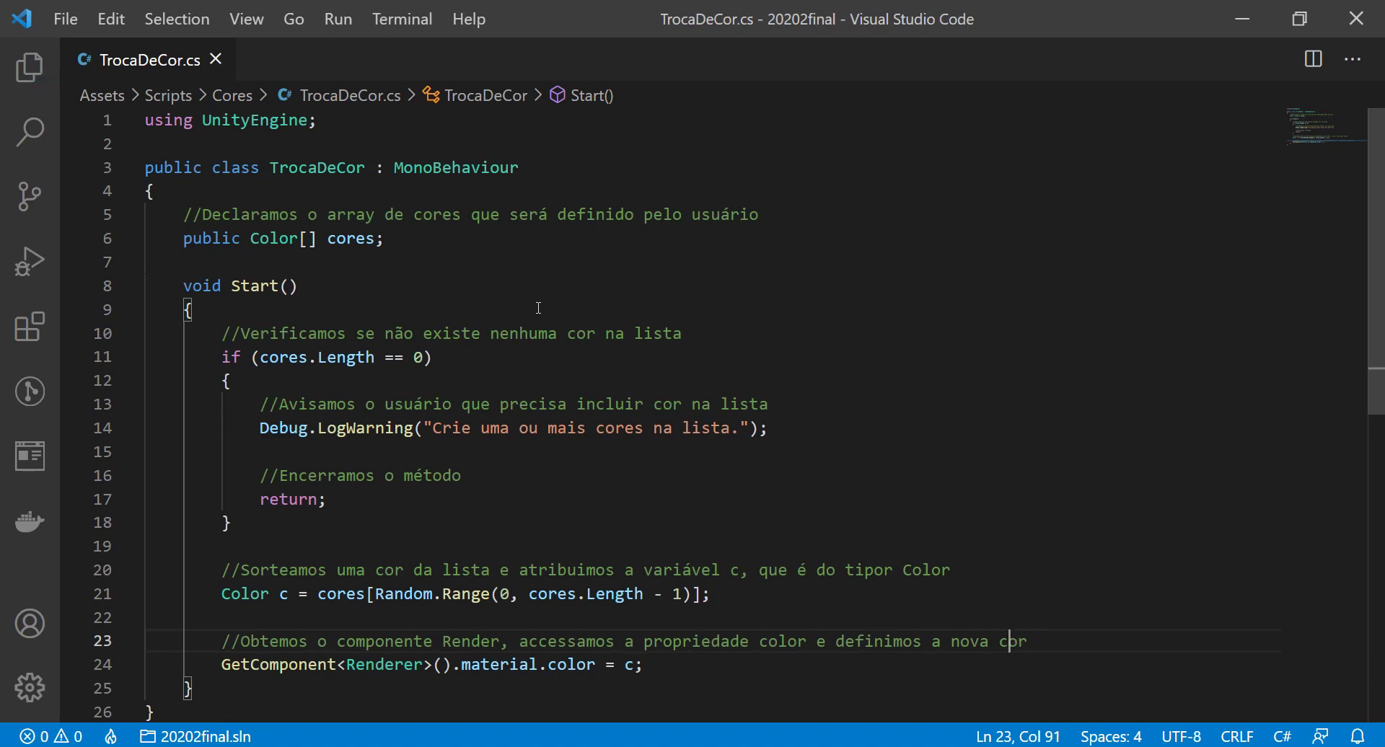
pyautogui.scroll(-3, 577, 346)
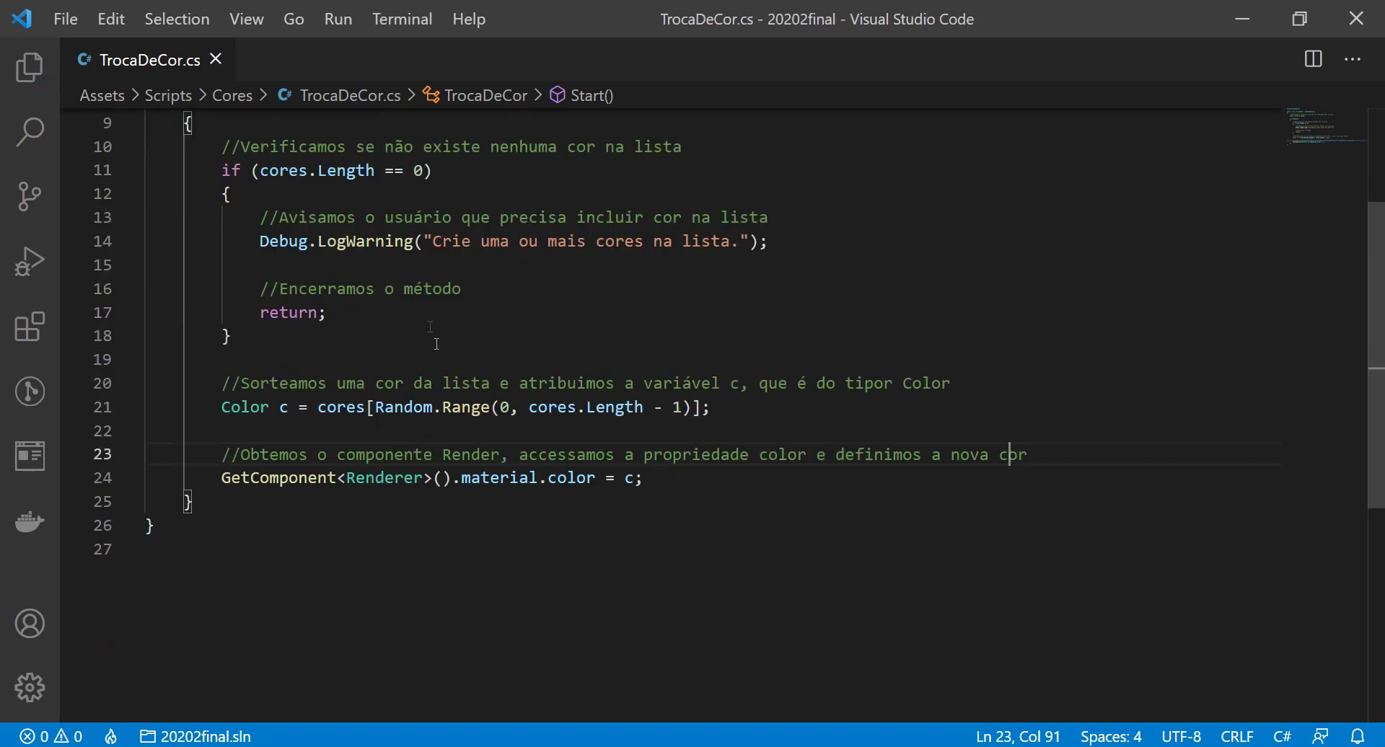
pyautogui.scroll(3, 611, 380)
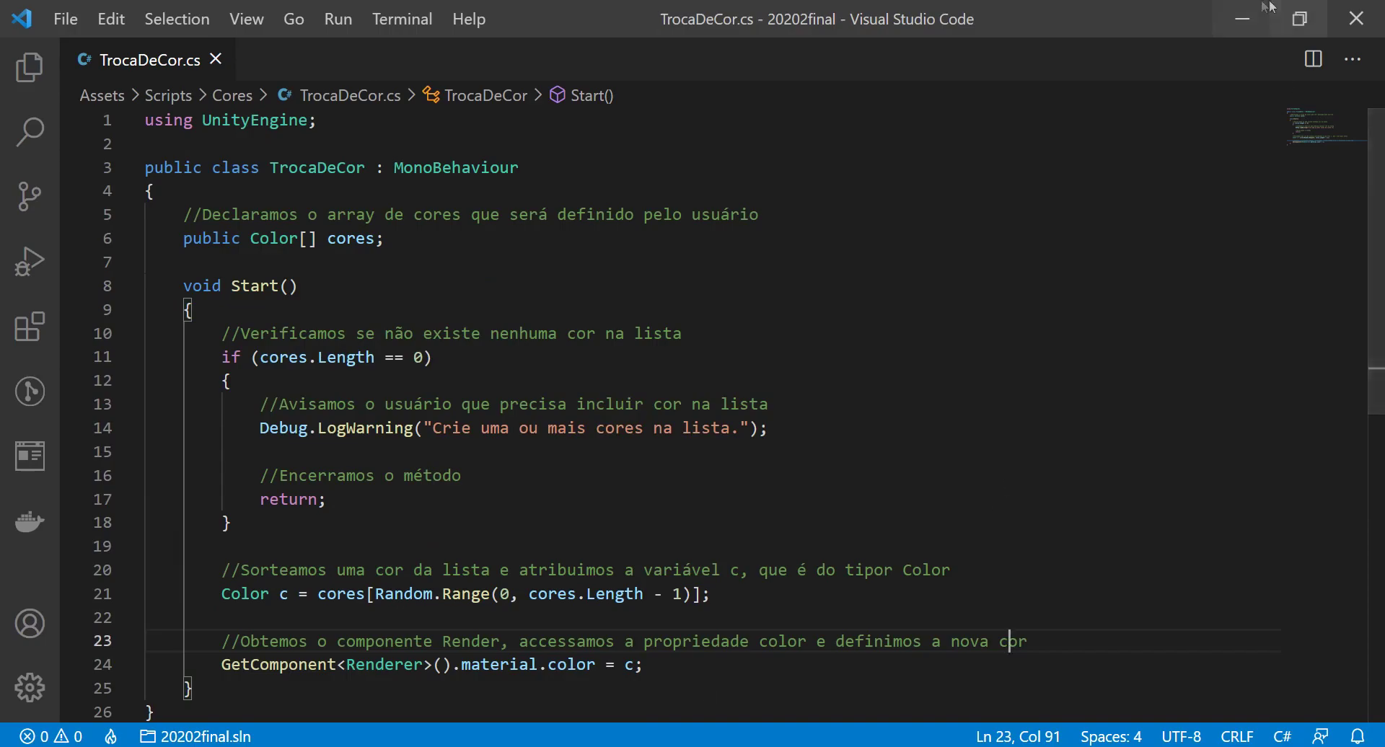
# - Back in Unity, reframe the five cubes, clear the selection and play the scene
pyautogui.click(1245, 16)
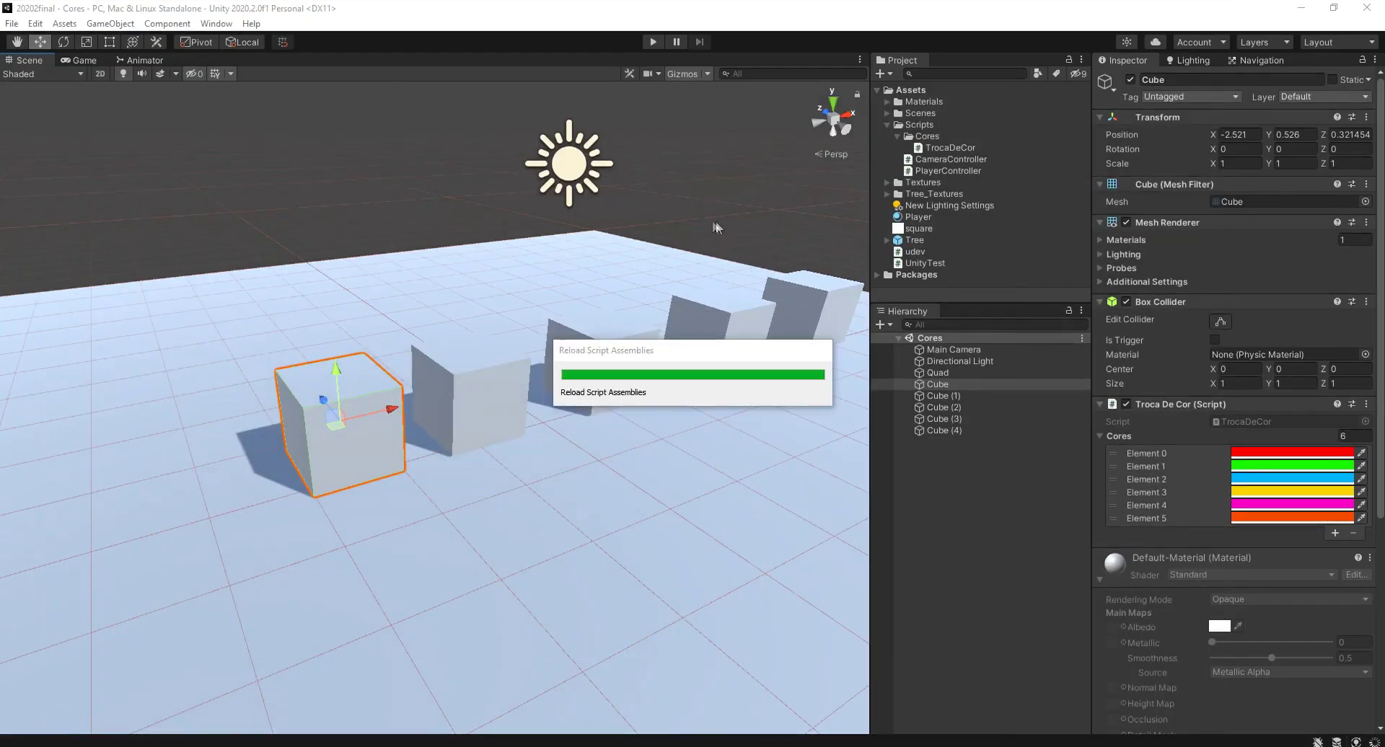
pyautogui.moveTo(668, 206)
pyautogui.mouseDown(button='middle')
pyautogui.moveTo(626, 227)
pyautogui.moveTo(640, 222)
pyautogui.mouseUp(button='middle')
pyautogui.click(657, 217)
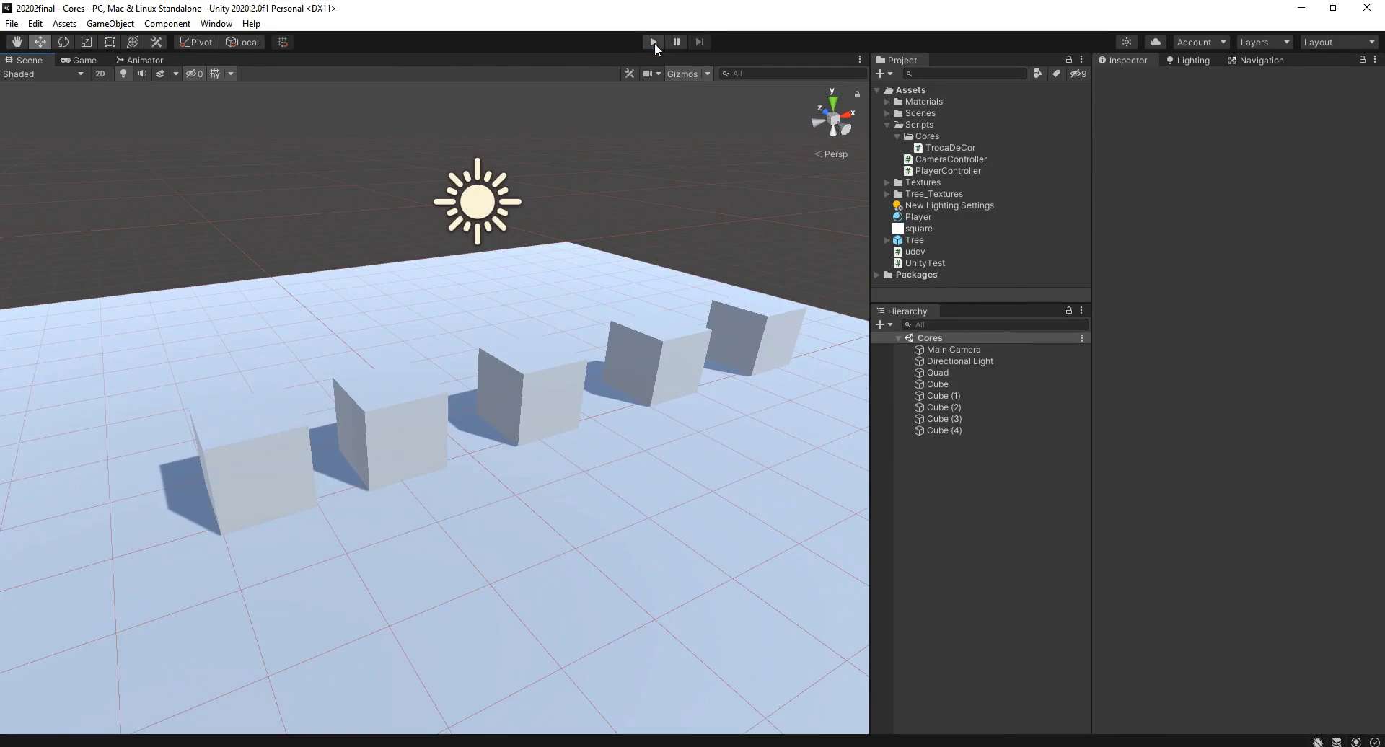
pyautogui.click(654, 41)
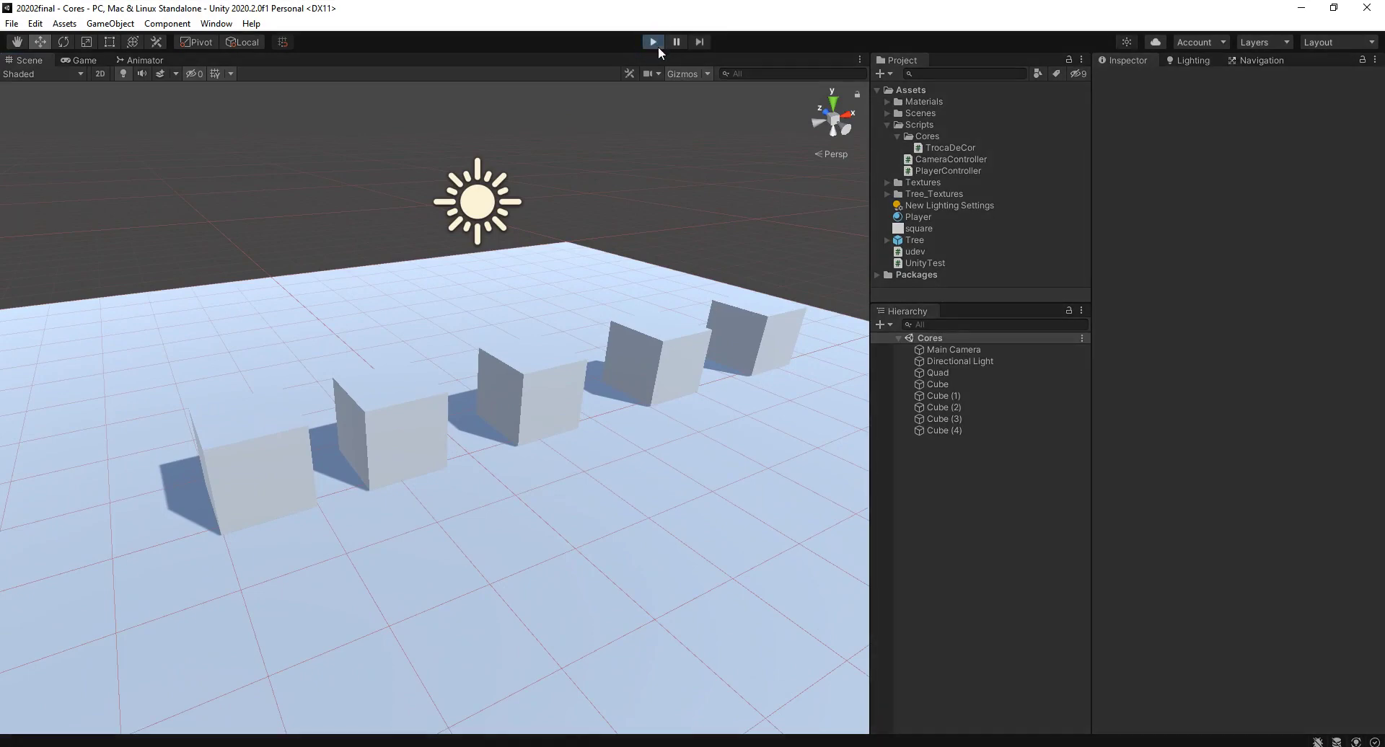